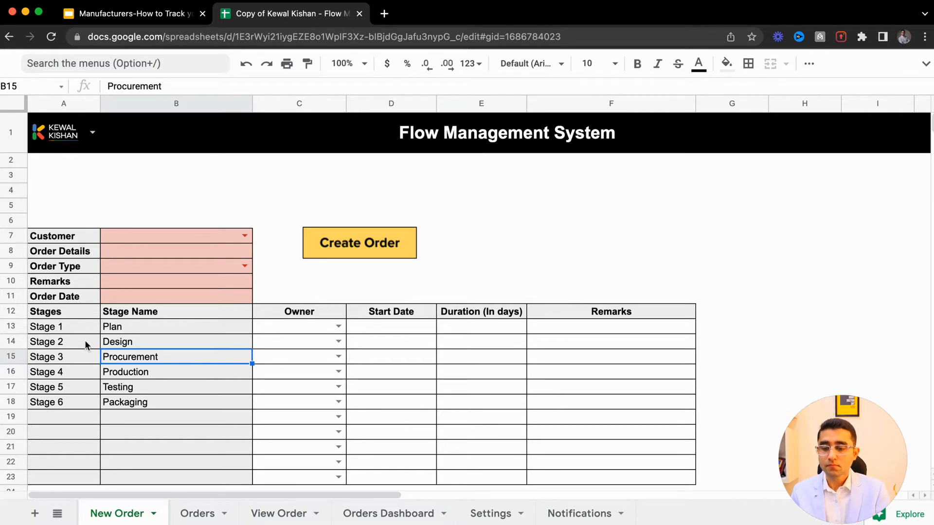
- Review the stage numbers and stage names listed on the New Order sheet
left_click(55, 330)
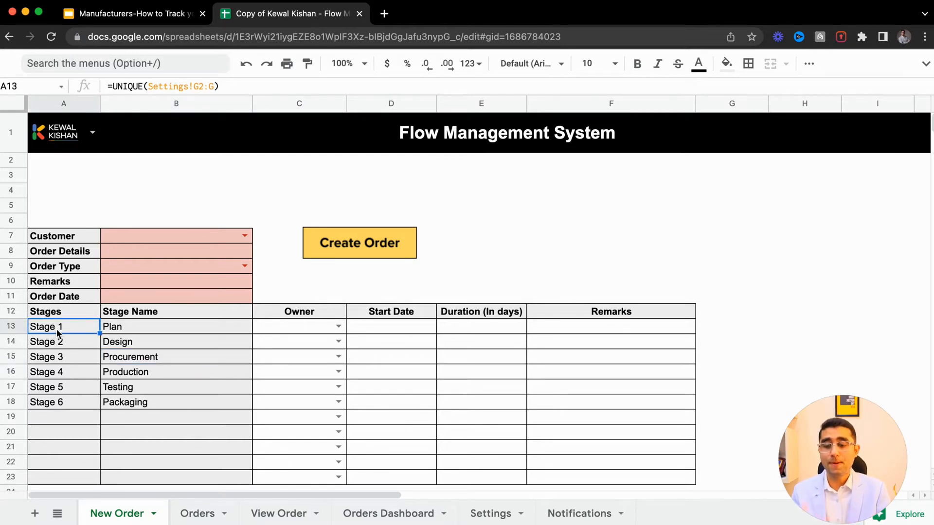
left_click(128, 328)
left_click(69, 340)
left_click(131, 348)
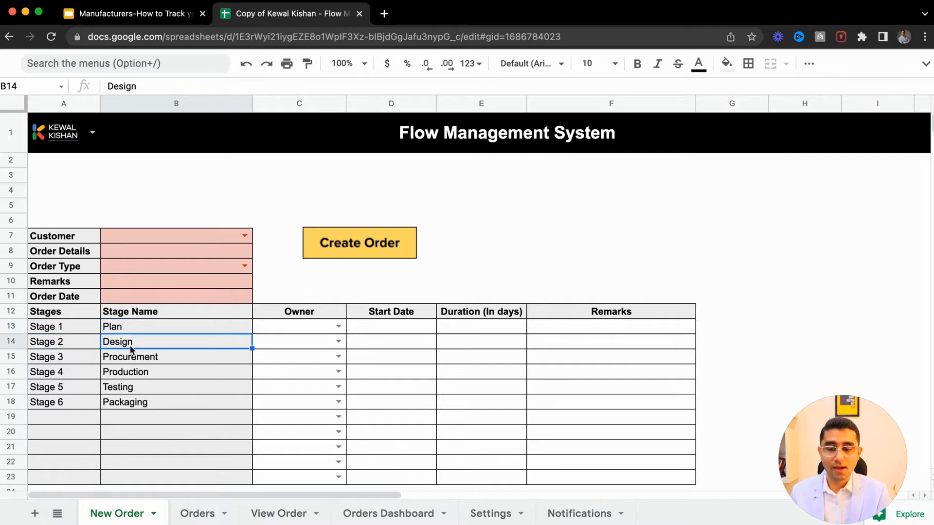
left_click(144, 360)
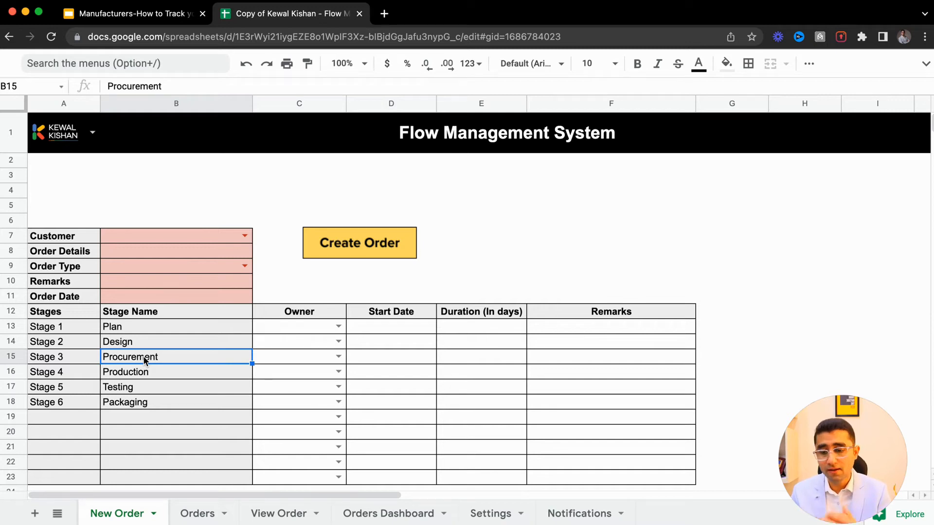
key("Down")
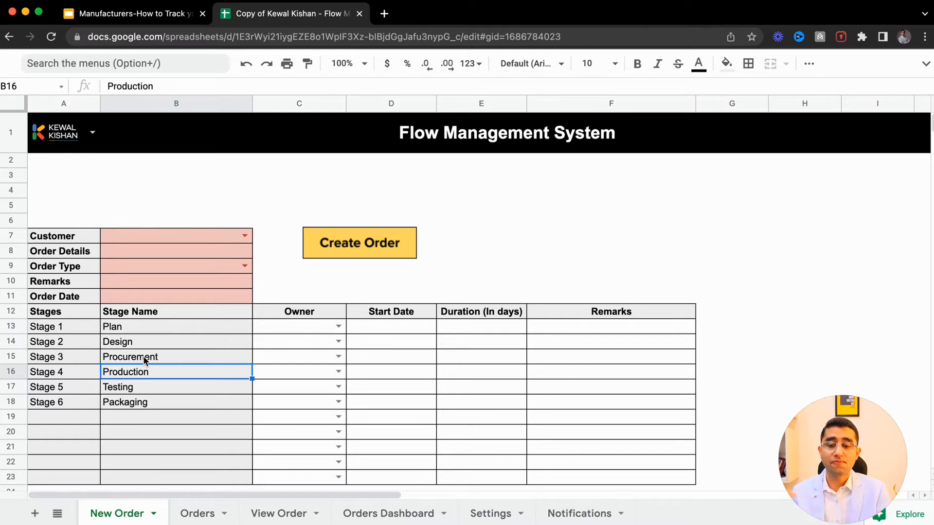
key("Down")
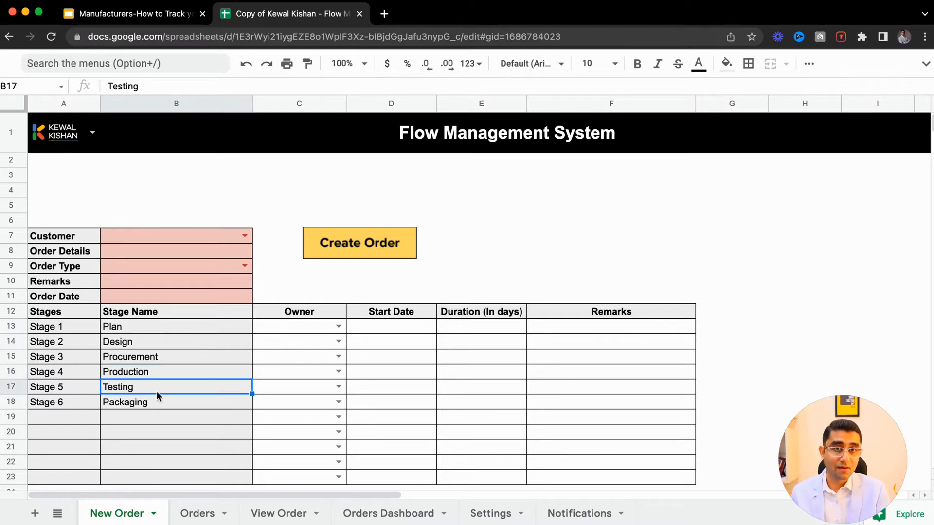
left_click(156, 404)
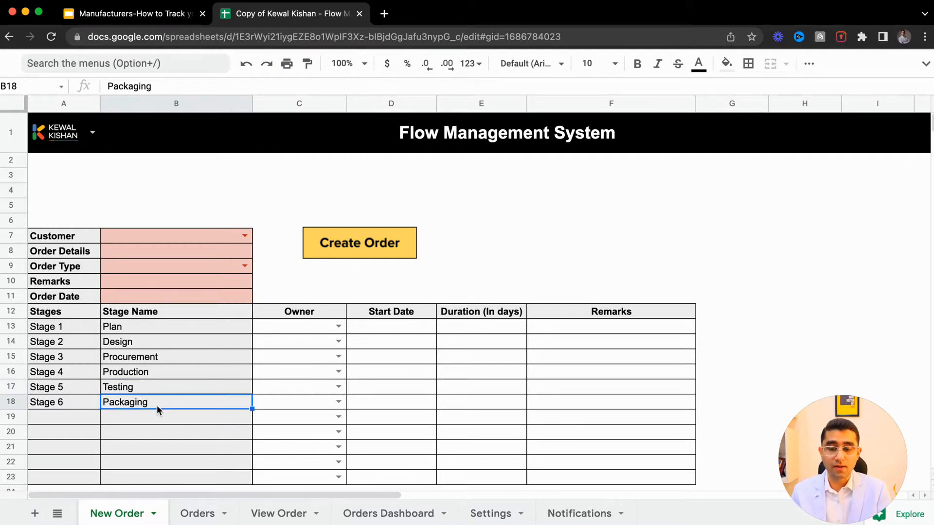
key("Down")
key("Left")
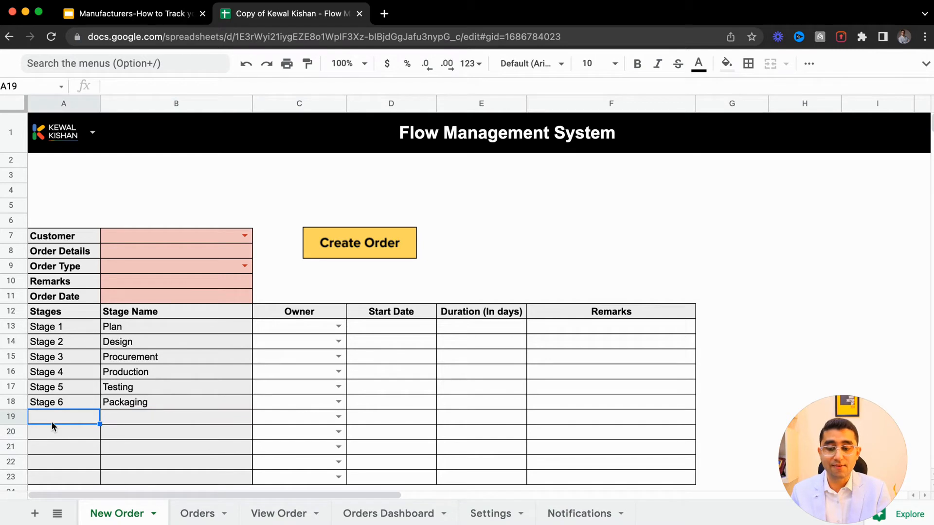
type("Stage 7")
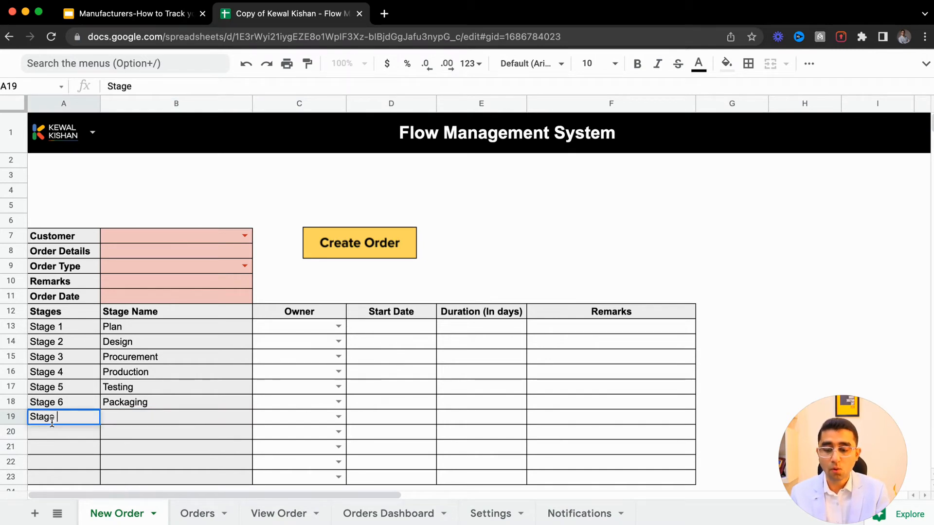
key("Tab")
type("Delivery")
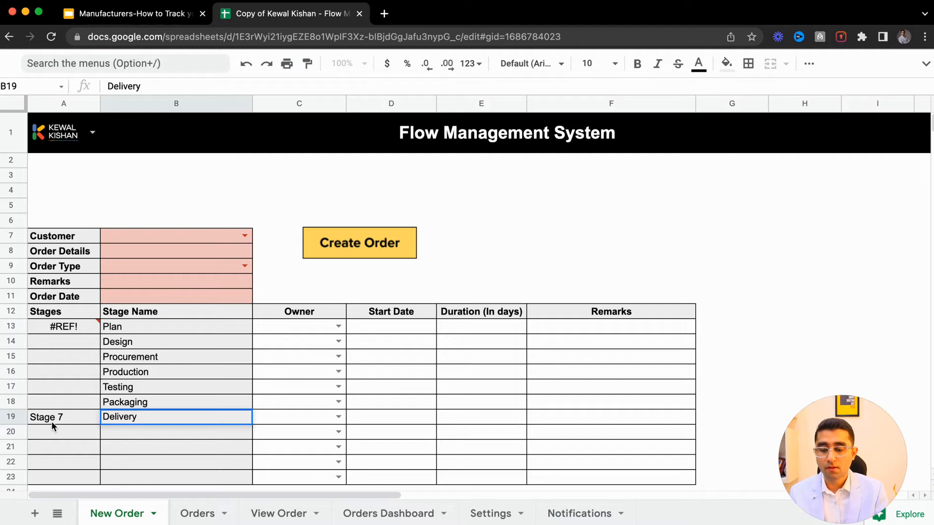
key("Escape")
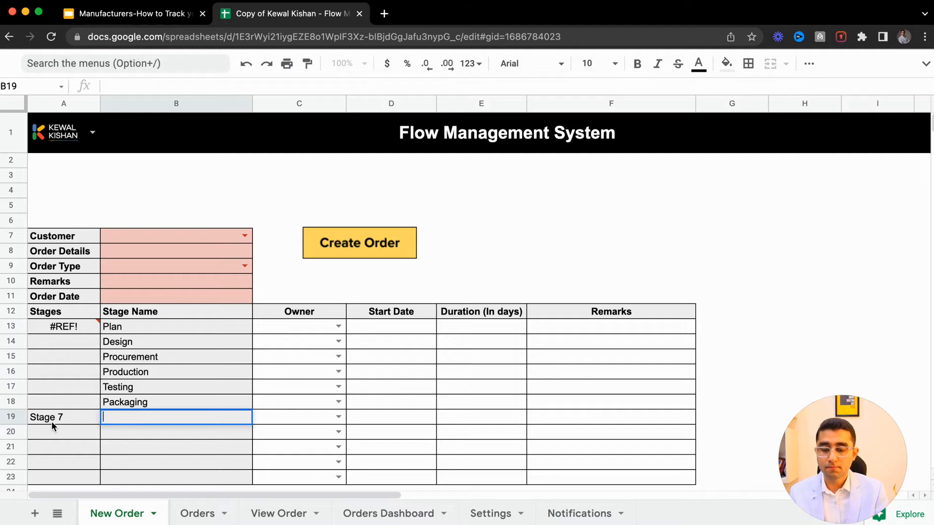
left_click(51, 418)
key("Delete")
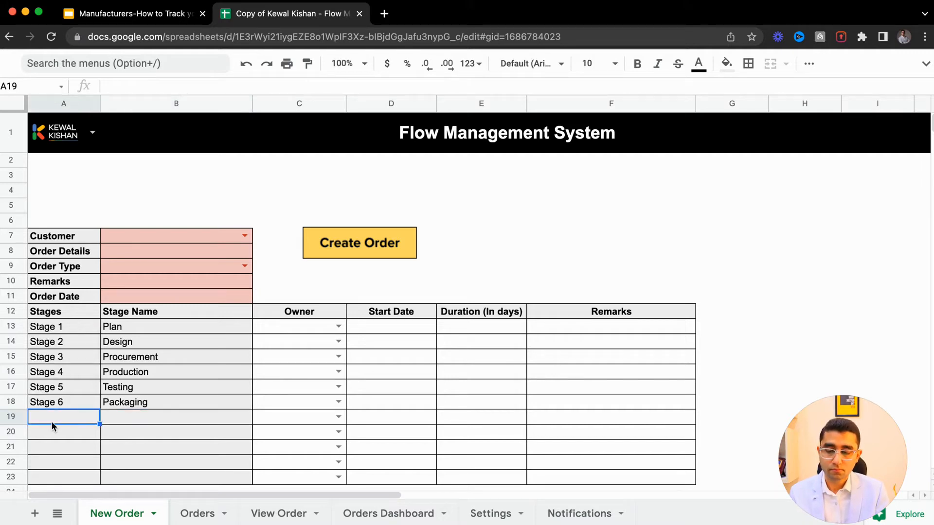
- Examine the Settings and Orders sheets alongside the stage name cells on the New Order sheet
left_click(69, 401)
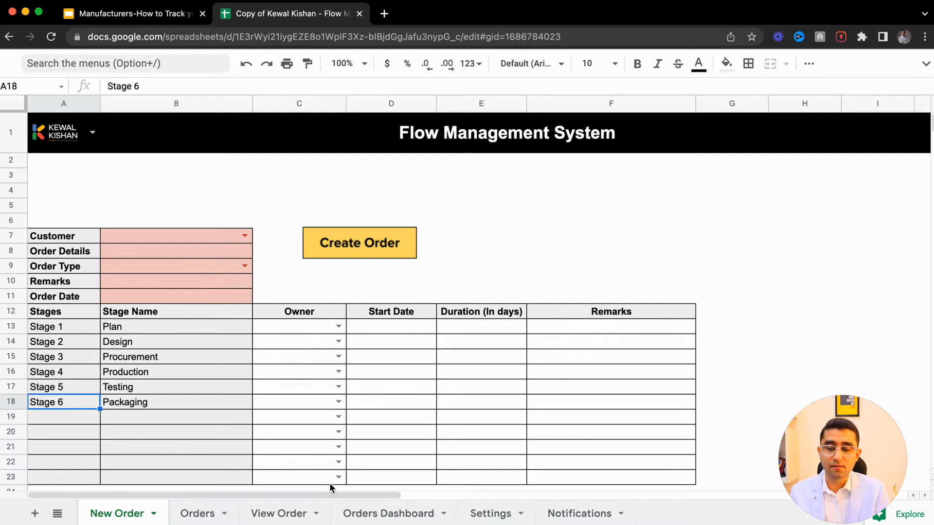
left_click(490, 515)
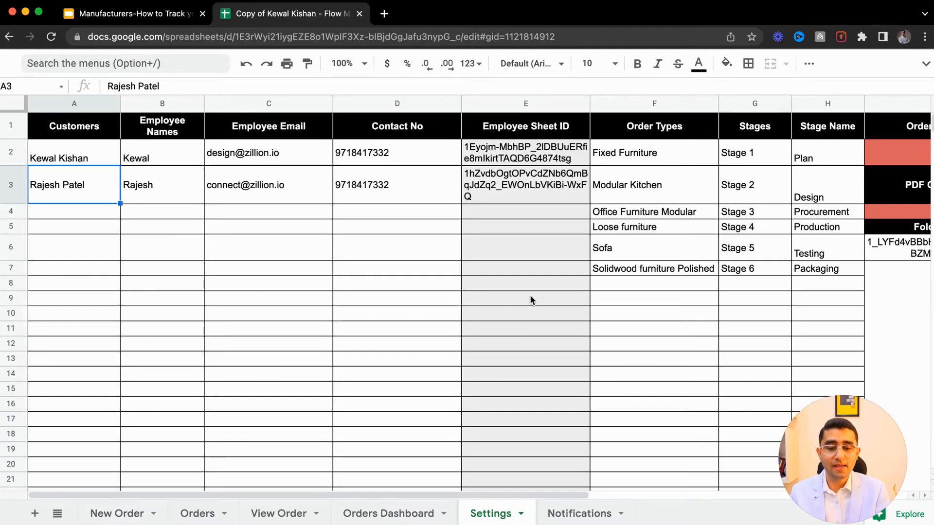
left_click(748, 285)
left_click(196, 514)
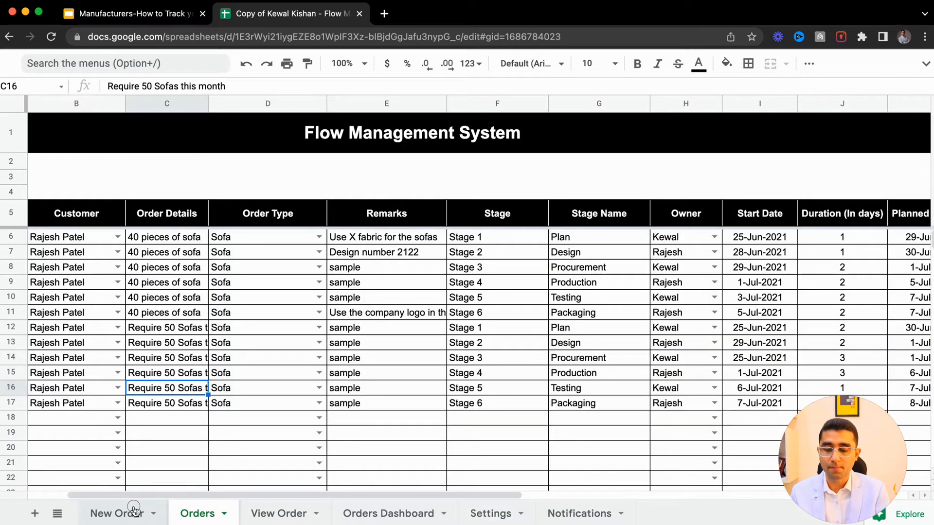
left_click(133, 509)
left_click(68, 338)
left_click(109, 358)
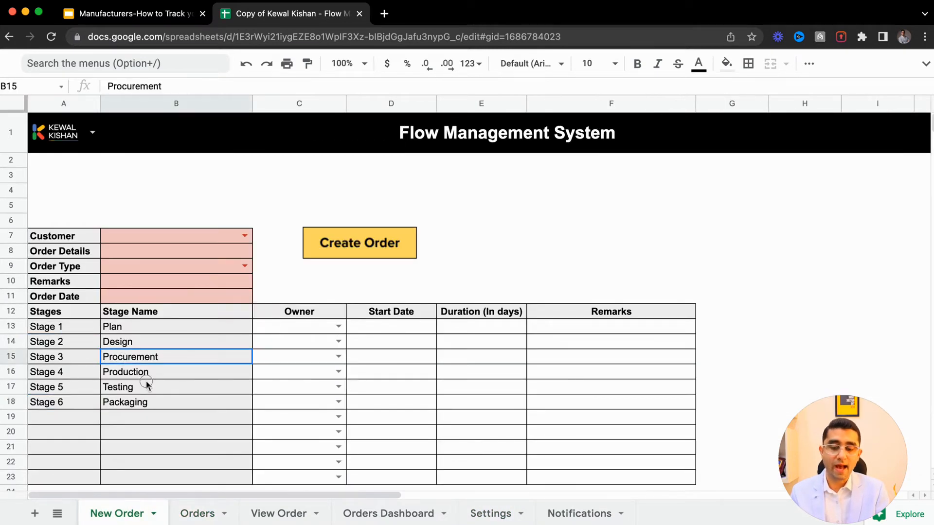
left_click_drag(146, 384, 164, 403)
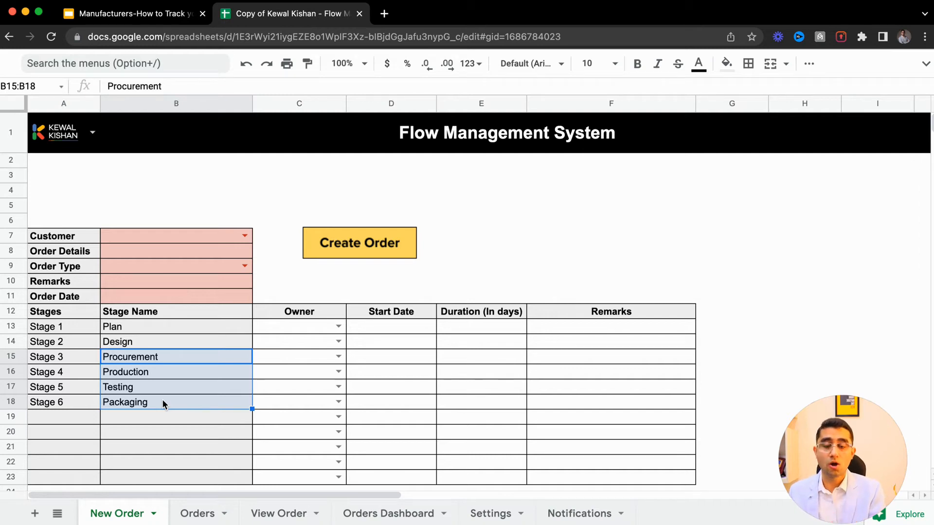
left_click(494, 514)
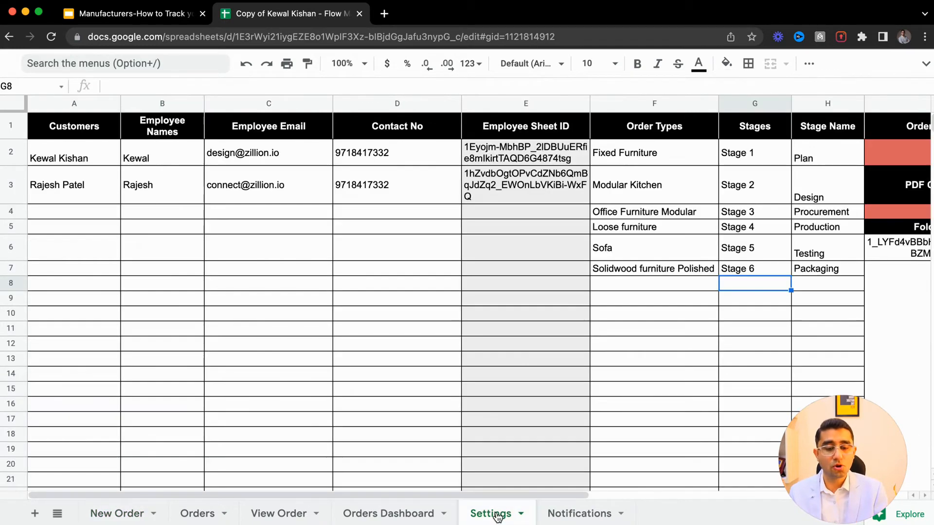
- Add a new row to the Settings stages list with stage Stage 7 and stage name Delivery
left_click(737, 154)
left_click_drag(737, 170, 743, 284)
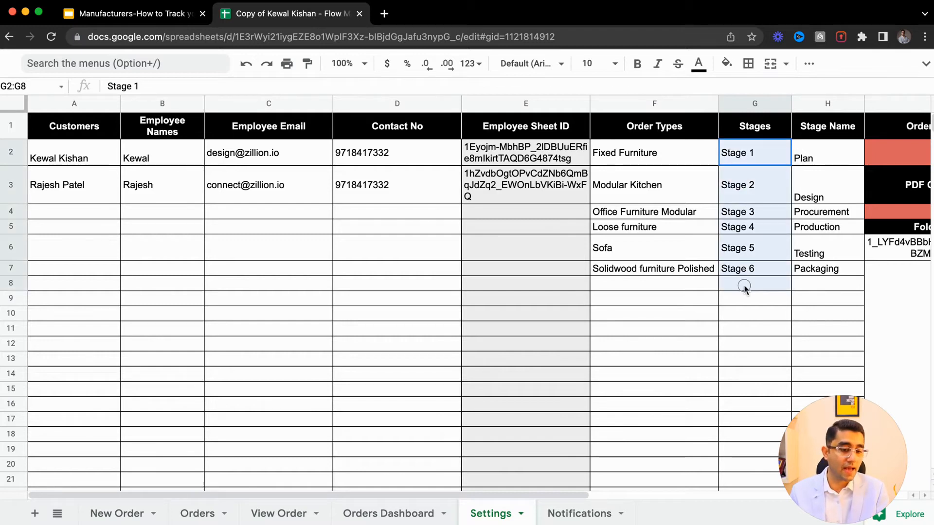
left_click(734, 286)
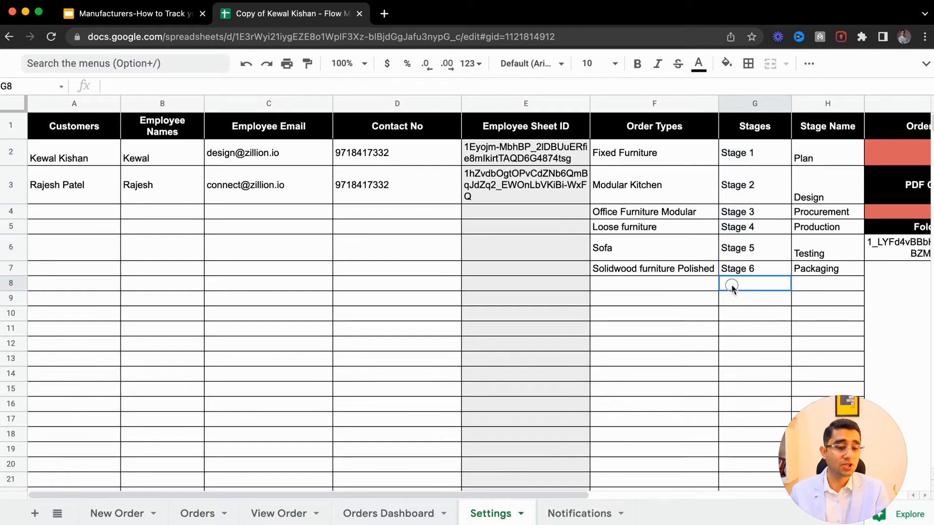
type("Stage 6")
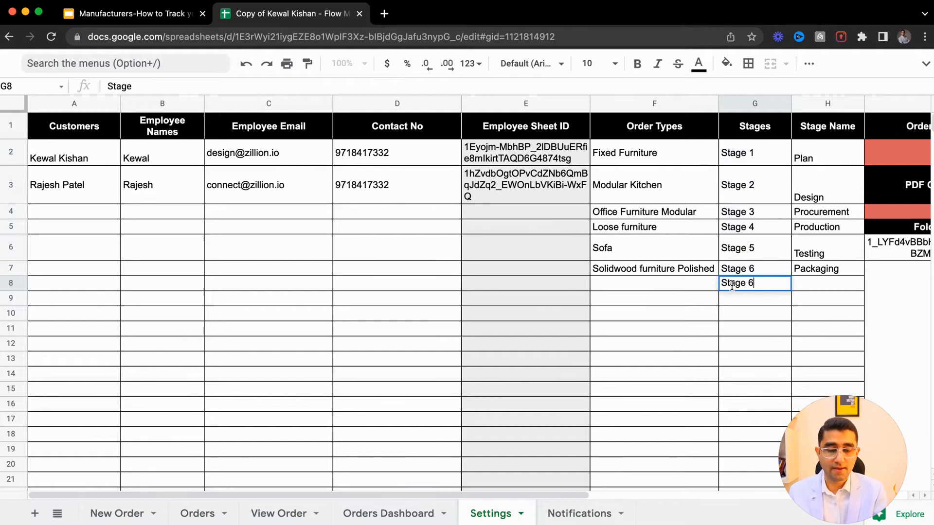
key("Tab")
type("Delivery")
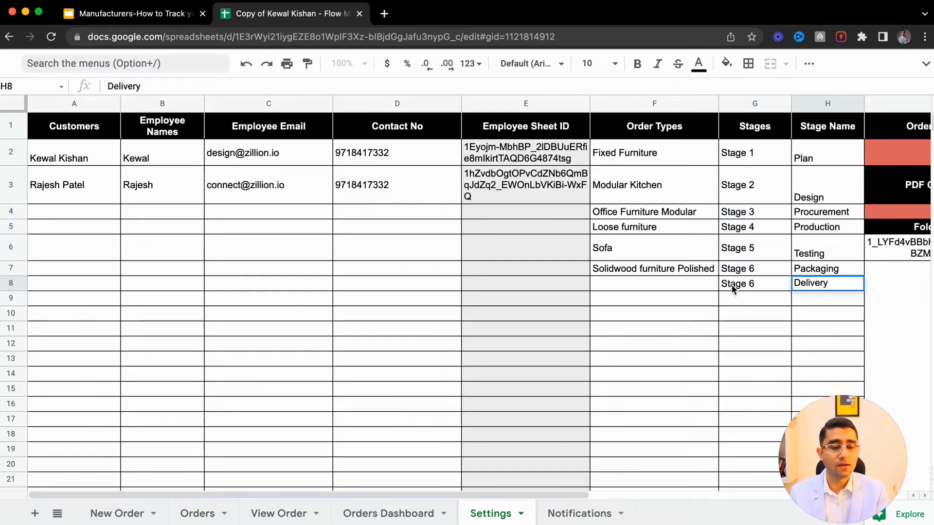
key("Return")
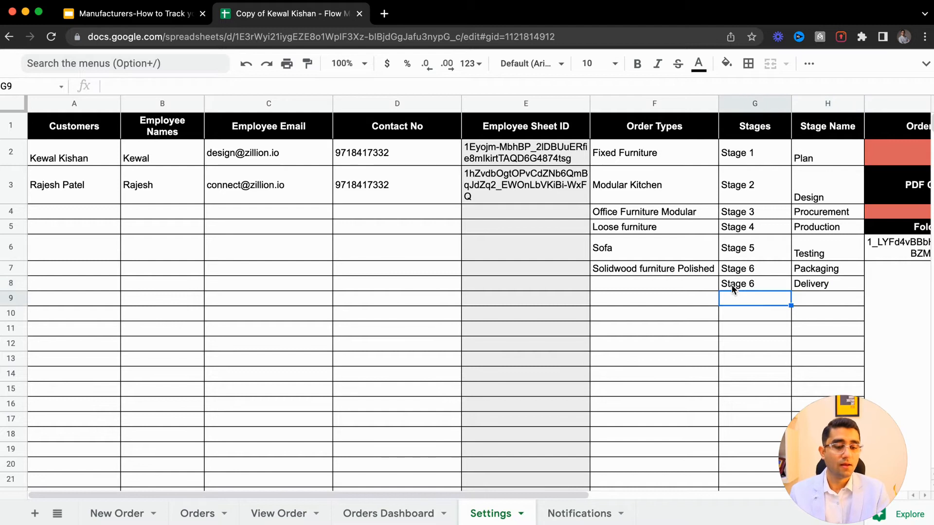
double_click(754, 285)
key("BackSpace")
type("7")
key("Return")
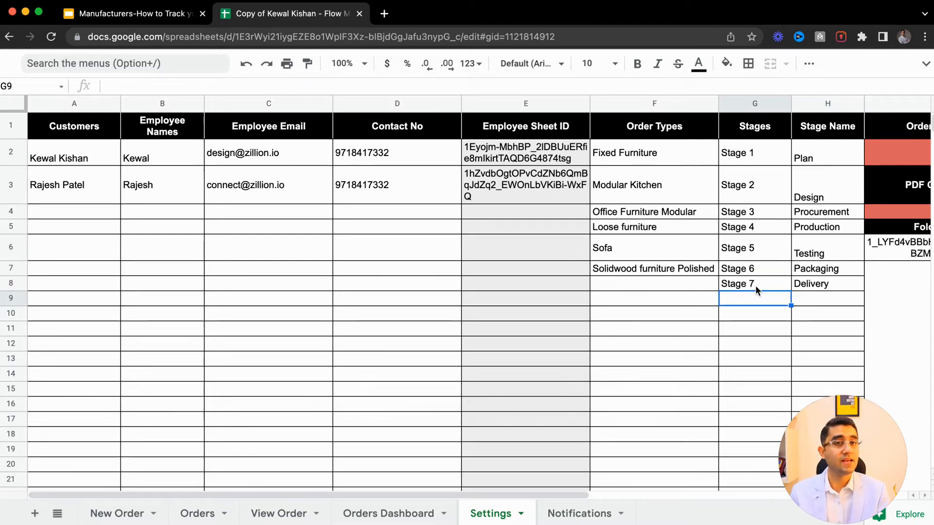
- Check the updated stage list on New Order and select the second listed customer in the Customer field
left_click(116, 514)
left_click(56, 327)
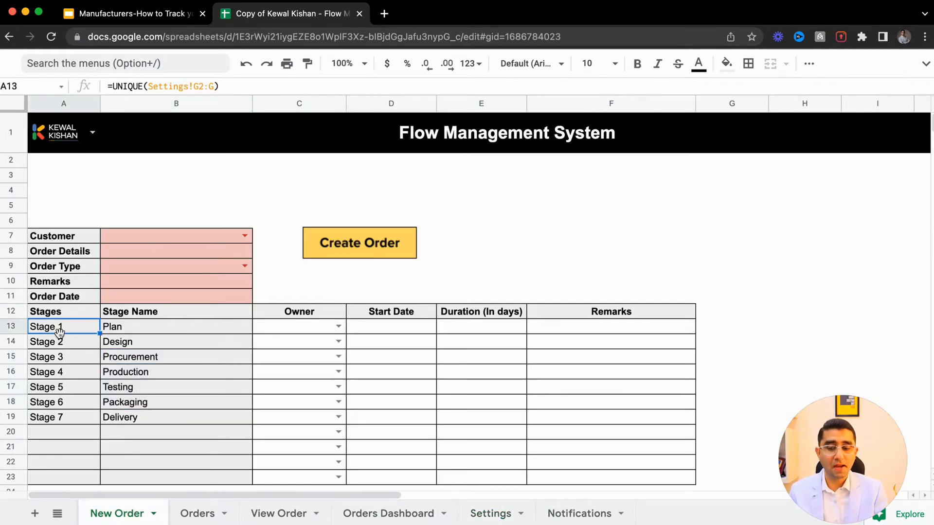
left_click_drag(115, 343, 133, 431)
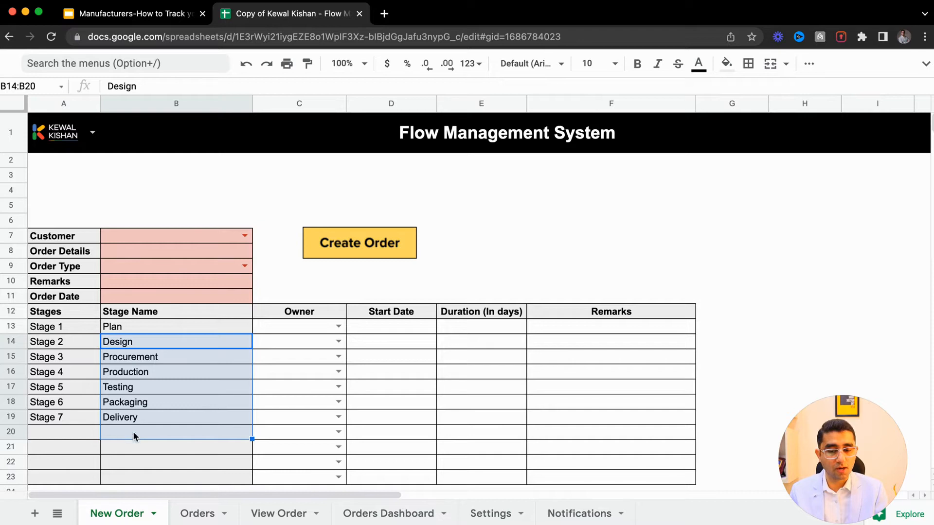
left_click(160, 370)
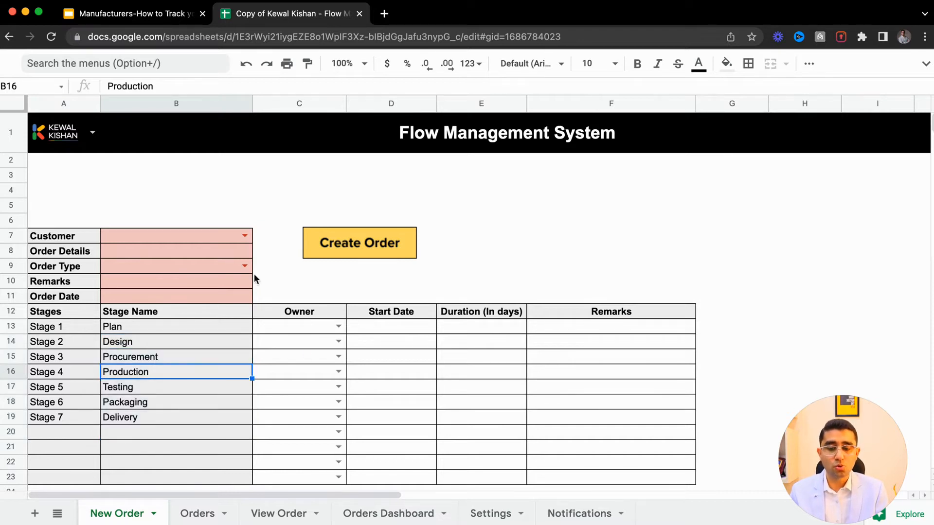
left_click(245, 238)
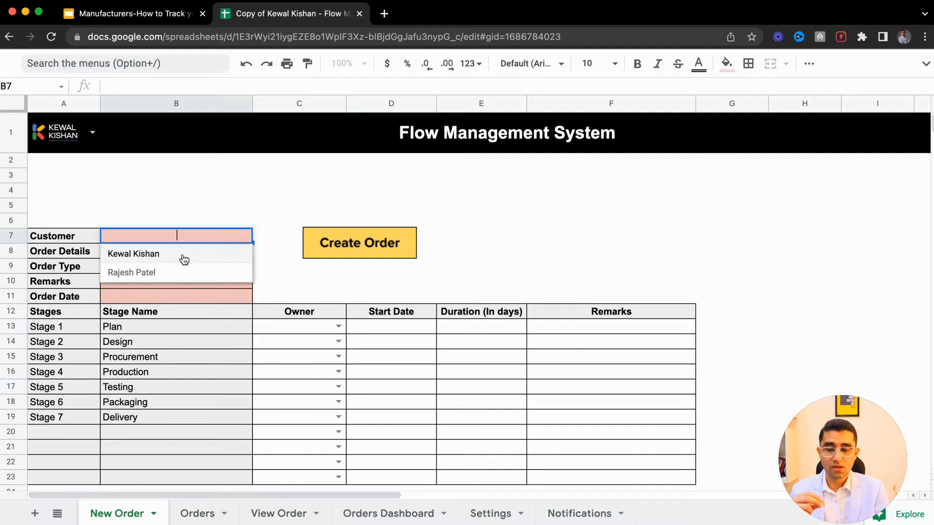
left_click(183, 257)
left_click(241, 237)
left_click(214, 271)
- Enter OD100 as the Order Details on the New Order sheet
left_click(489, 518)
left_click_drag(50, 156, 75, 464)
left_click(76, 295)
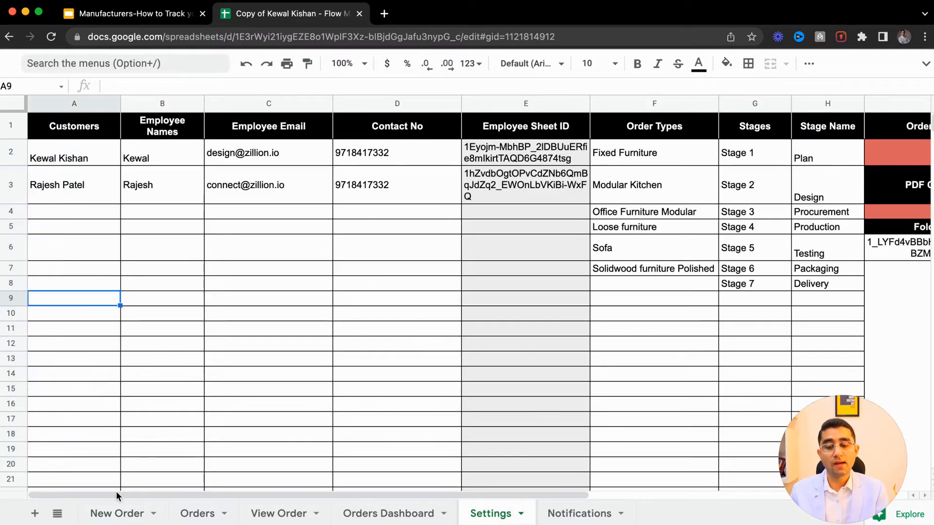
left_click(125, 514)
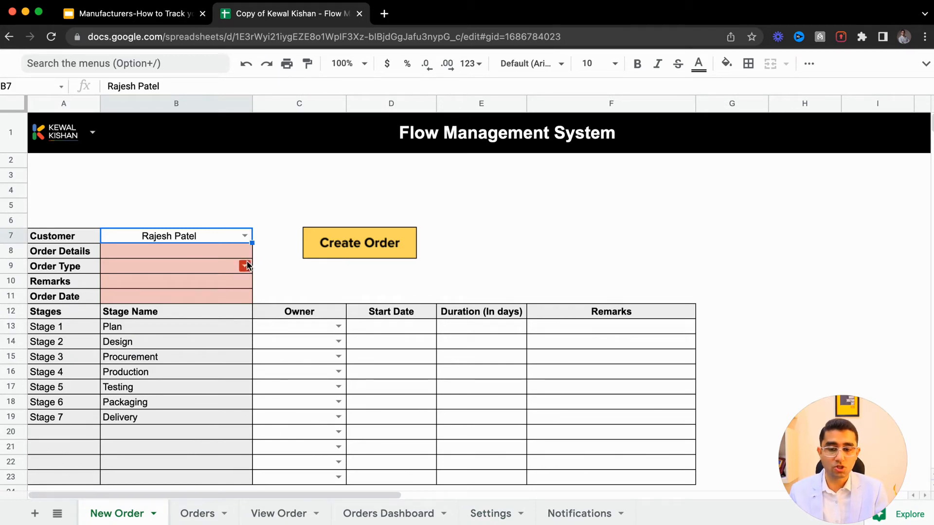
left_click(232, 251)
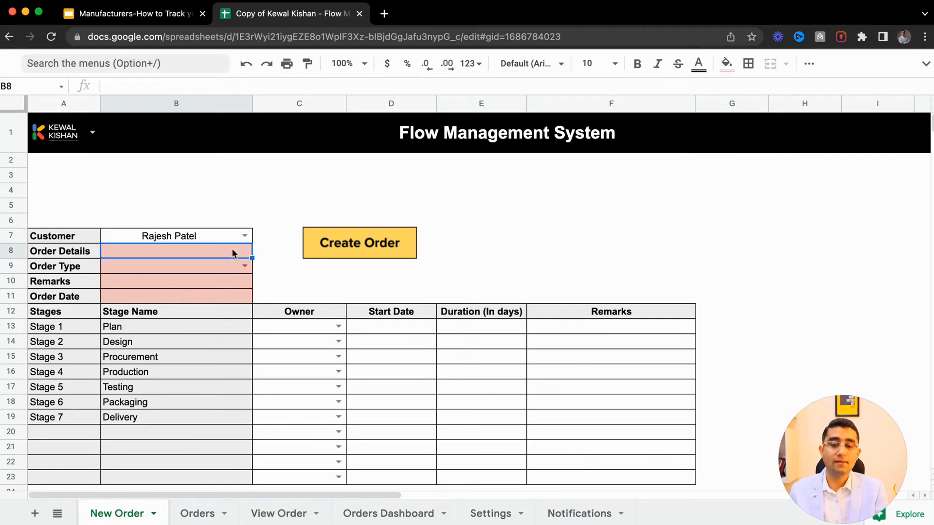
type("OD100")
key("Return")
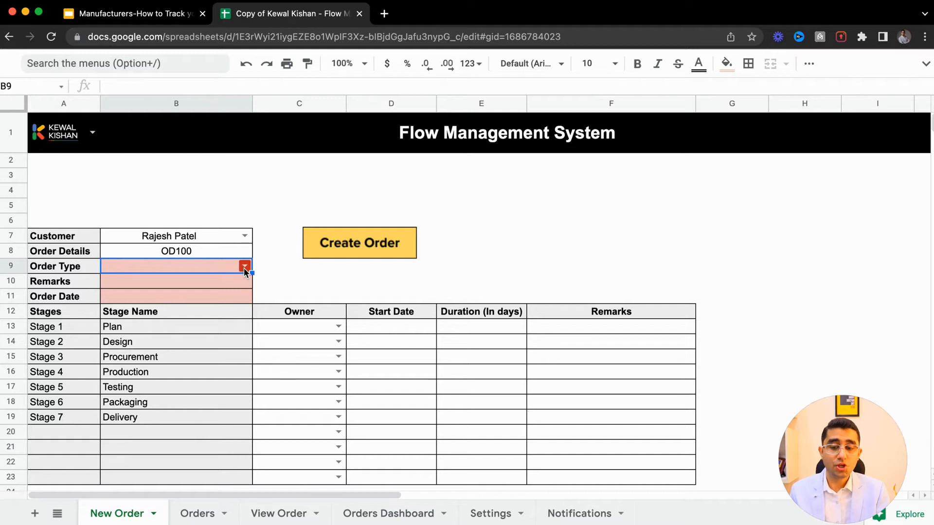
- Examine the Order Type options and the Order Types list on the Settings sheet
left_click(245, 267)
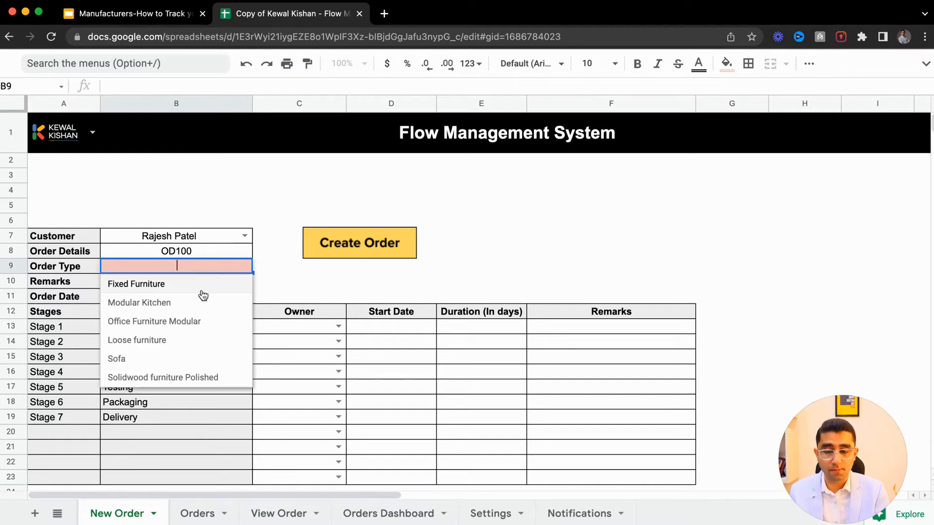
left_click(294, 290)
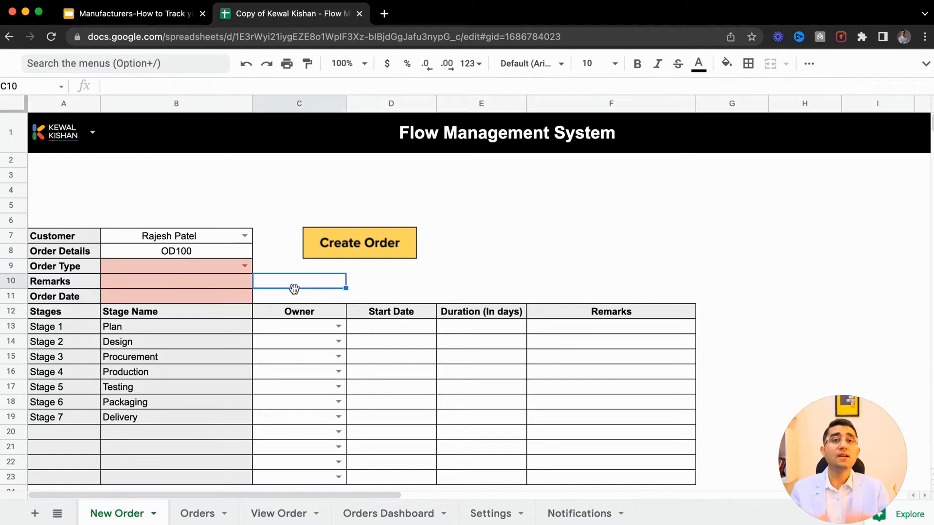
left_click(479, 514)
left_click_drag(662, 160, 664, 266)
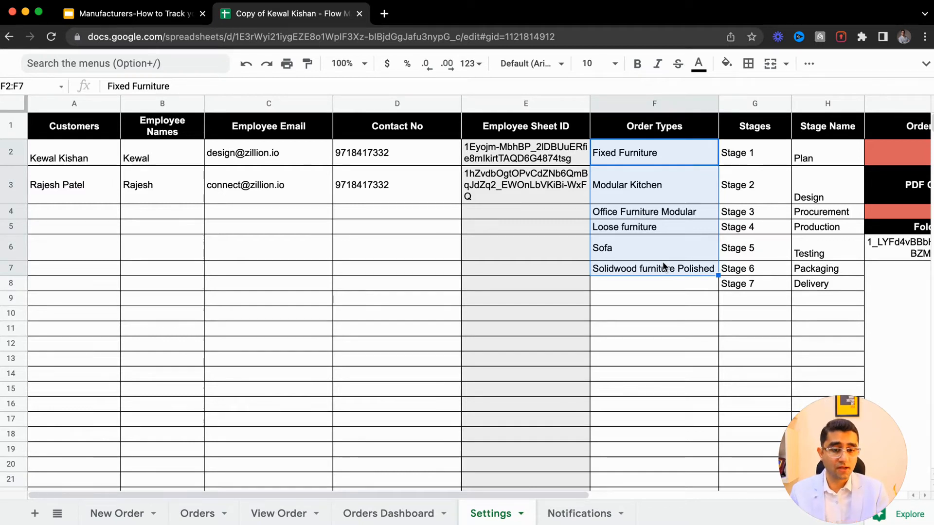
left_click(649, 165)
left_click(659, 191)
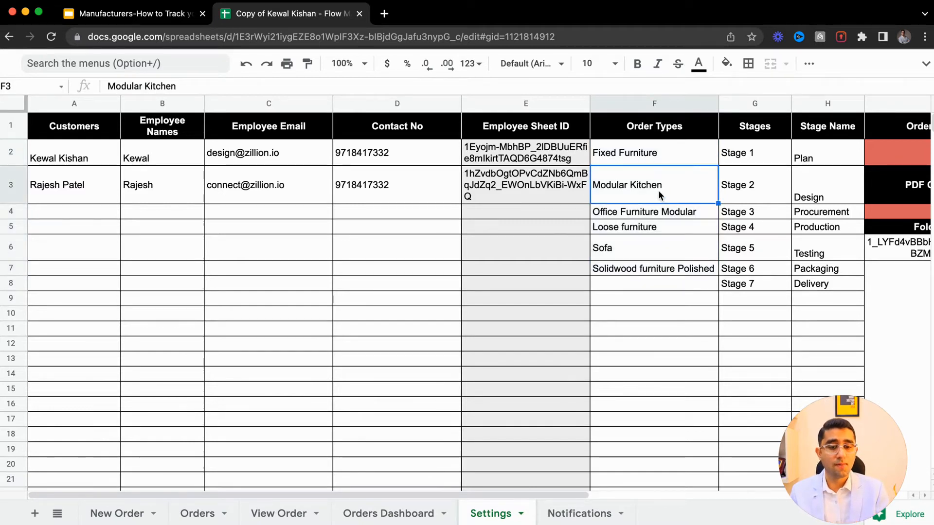
- Select Fixed Furniture as the Order Type on the New Order sheet
left_click(666, 228)
left_click(666, 249)
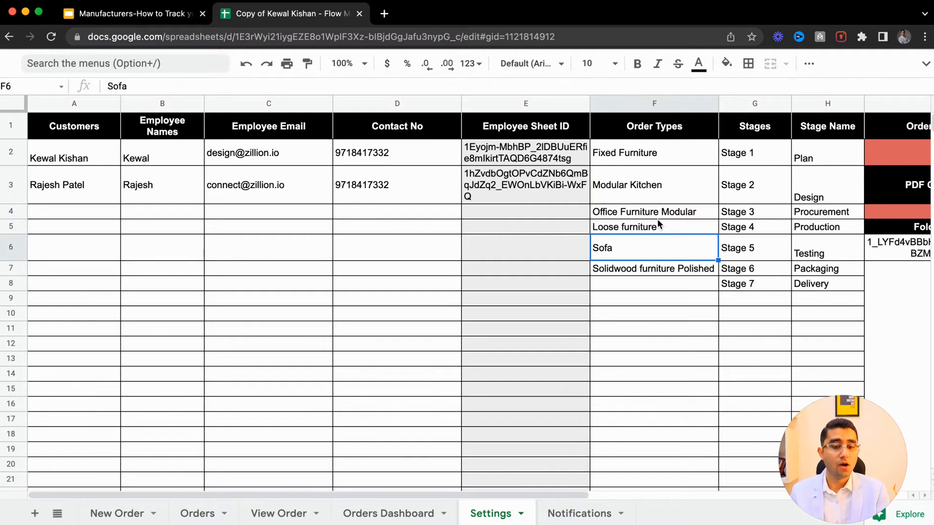
left_click(658, 218)
left_click(665, 270)
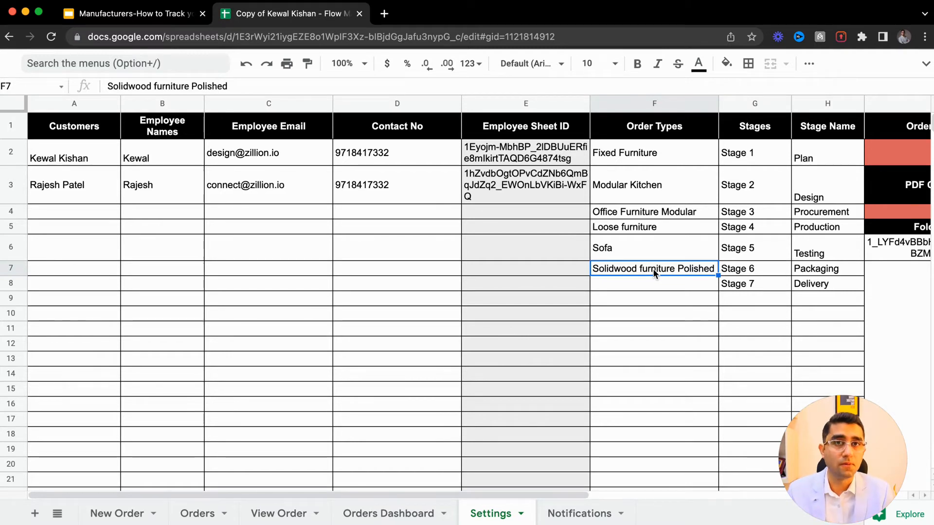
left_click_drag(657, 156, 646, 265)
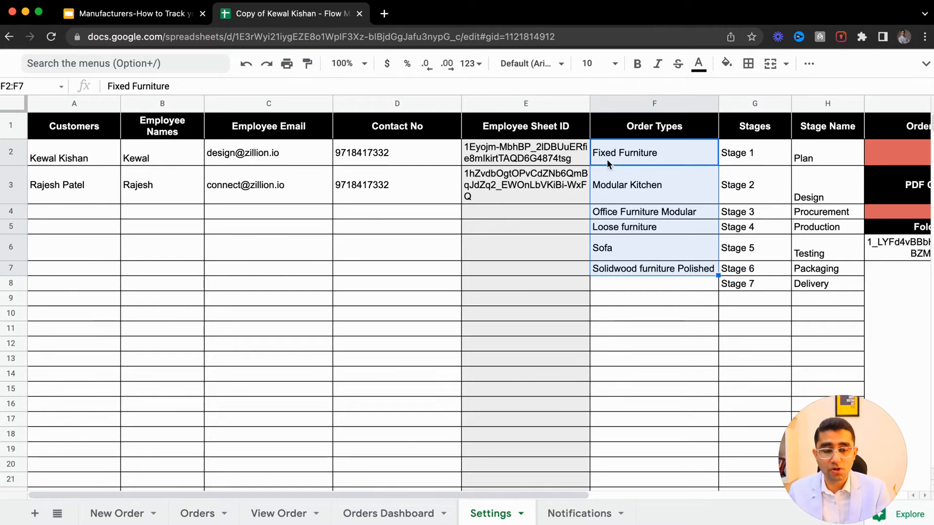
left_click(120, 514)
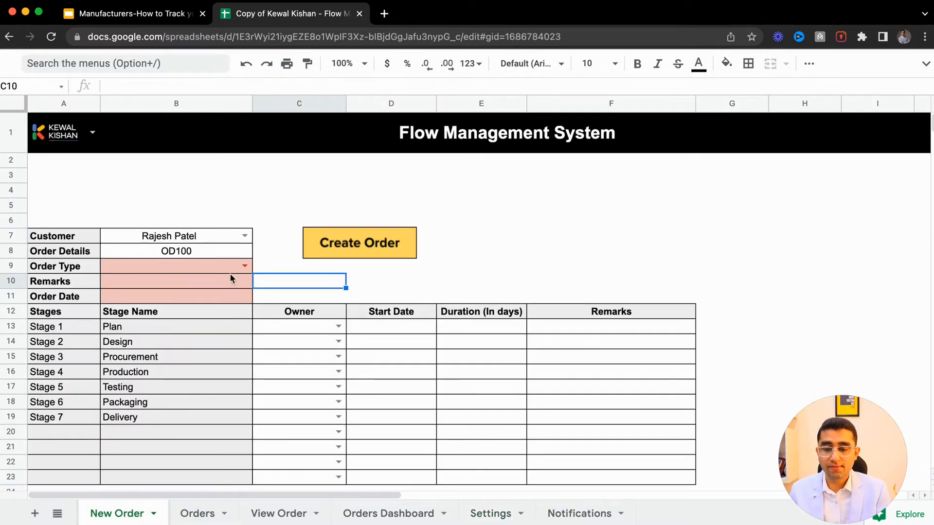
left_click(243, 266)
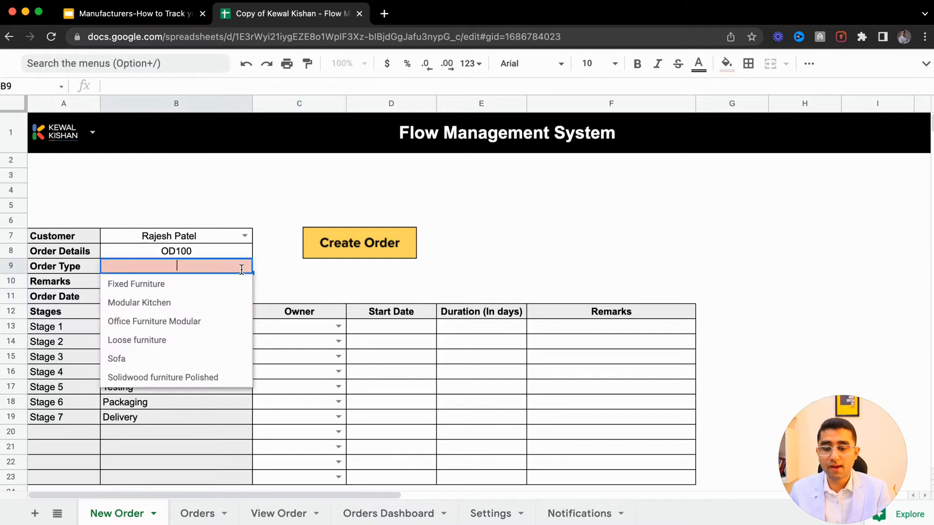
left_click(170, 286)
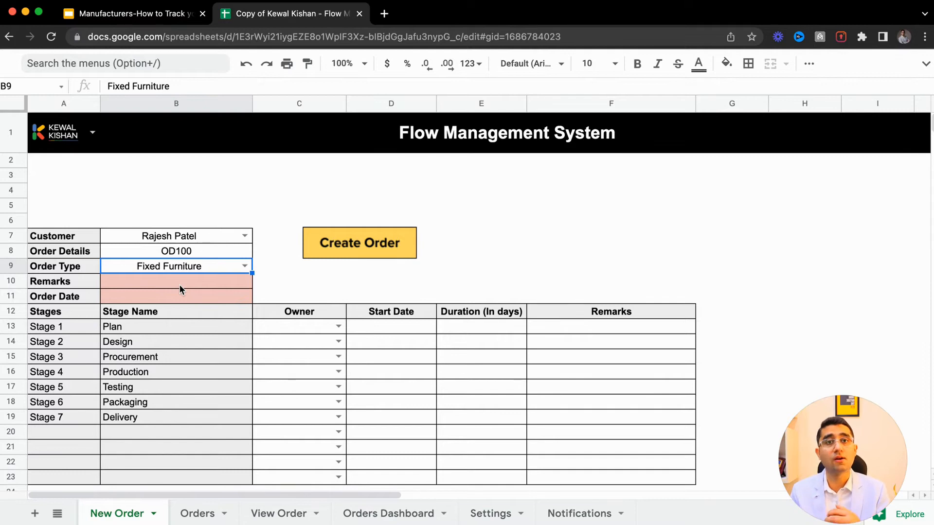
- Set the Order Date on the New Order sheet to 25-Mar-2022
left_click(490, 513)
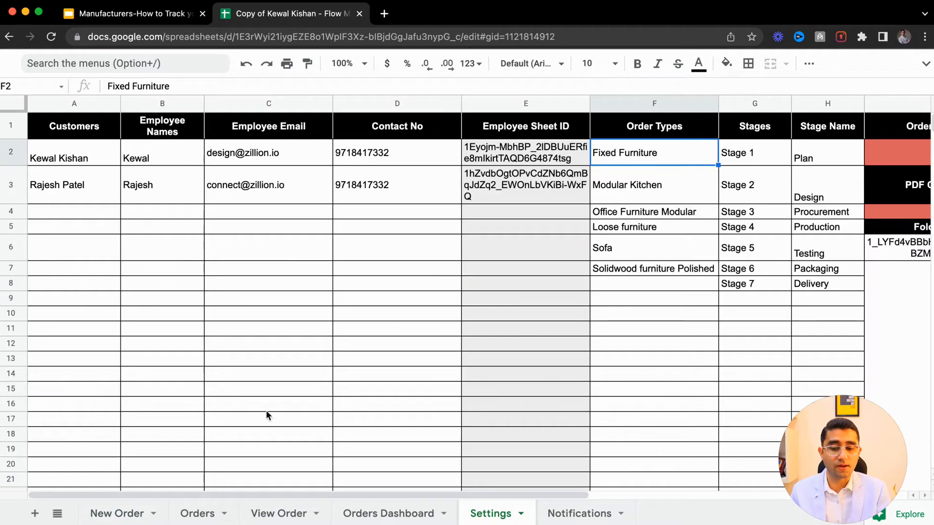
left_click(128, 512)
left_click(137, 283)
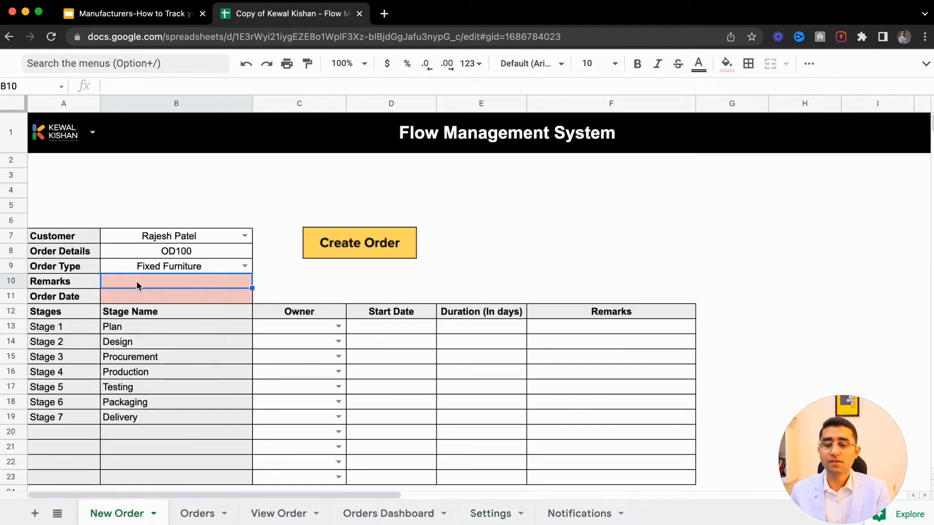
double_click(146, 296)
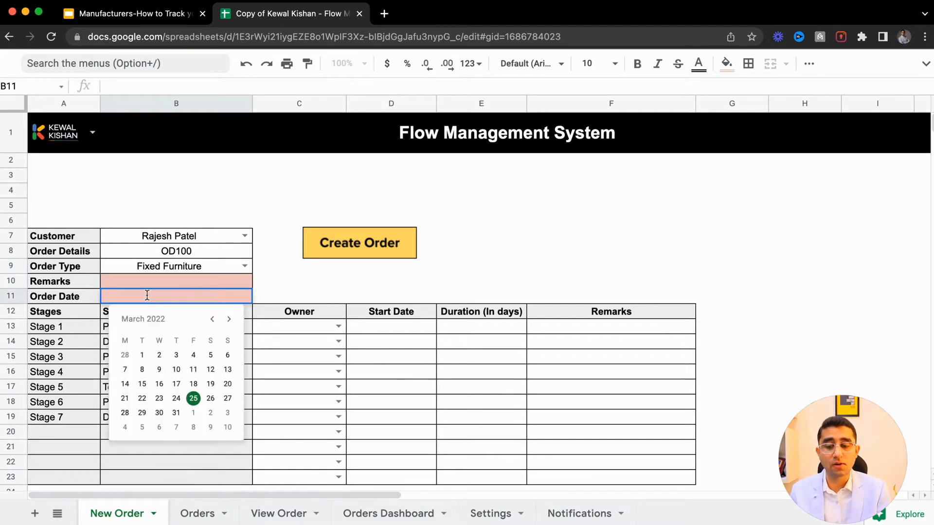
left_click(193, 398)
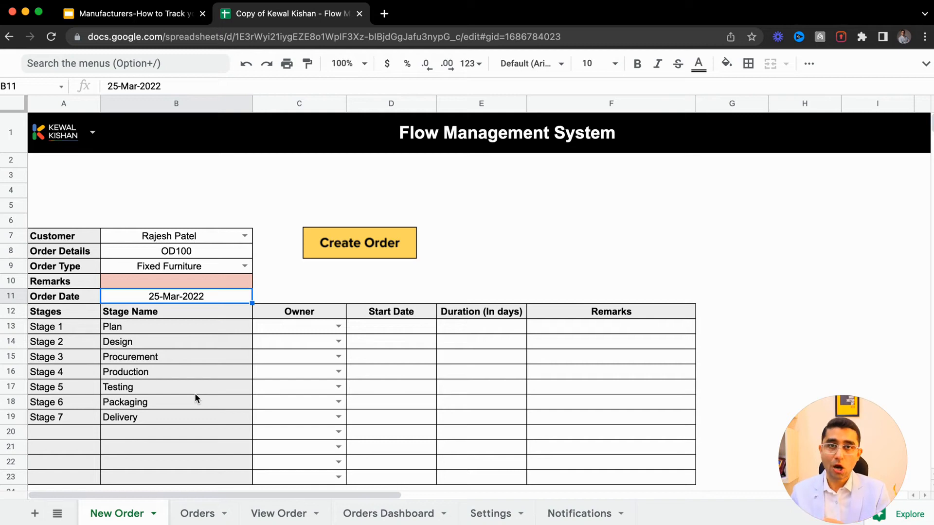
- Examine the Stage Name formula and the Owner options against the Employee Names list on the Settings sheet
left_click(154, 327)
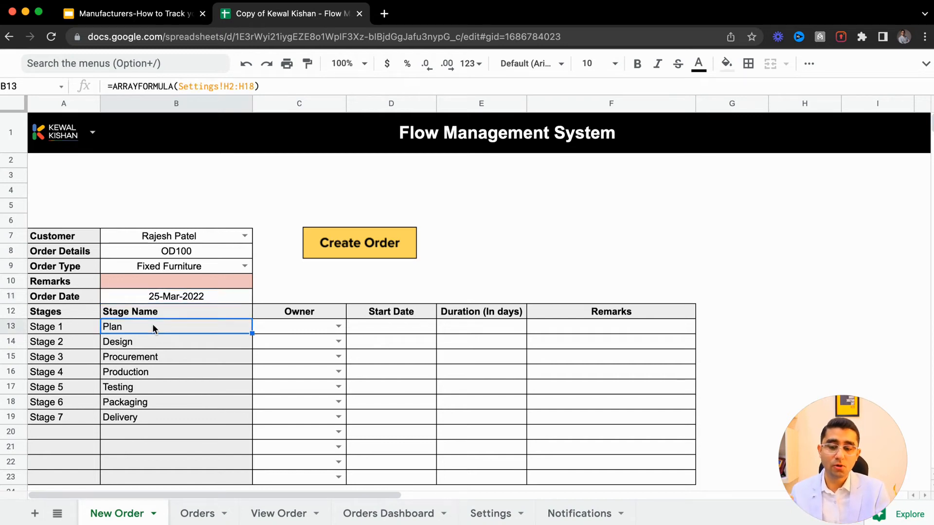
left_click(335, 327)
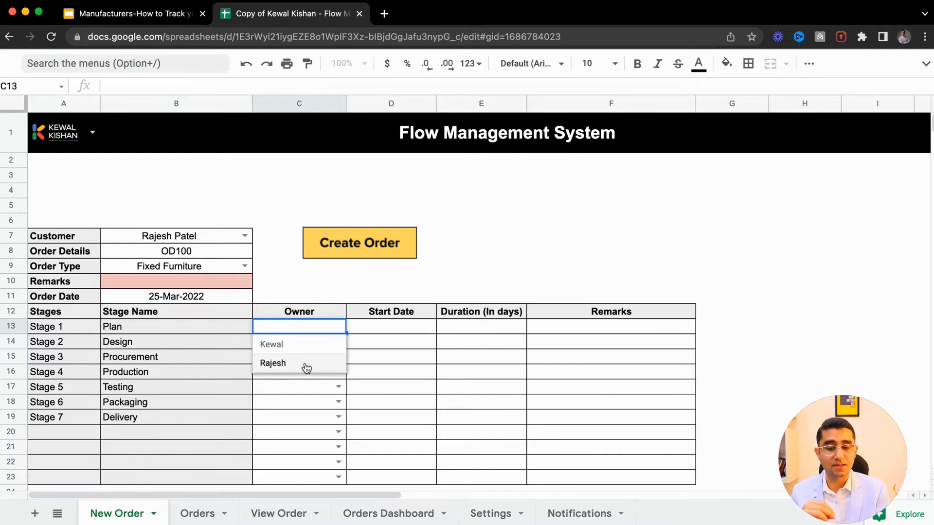
left_click(346, 337)
left_click(369, 338)
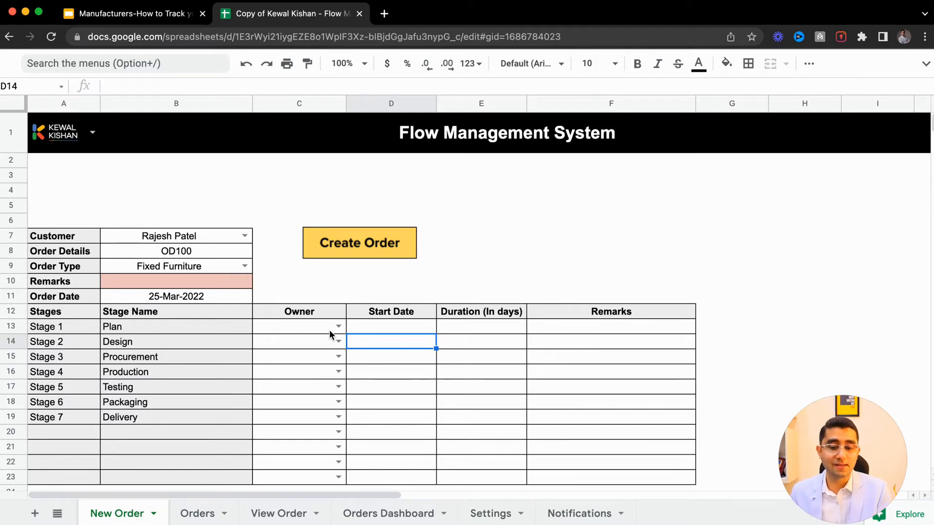
left_click(491, 513)
left_click(147, 157)
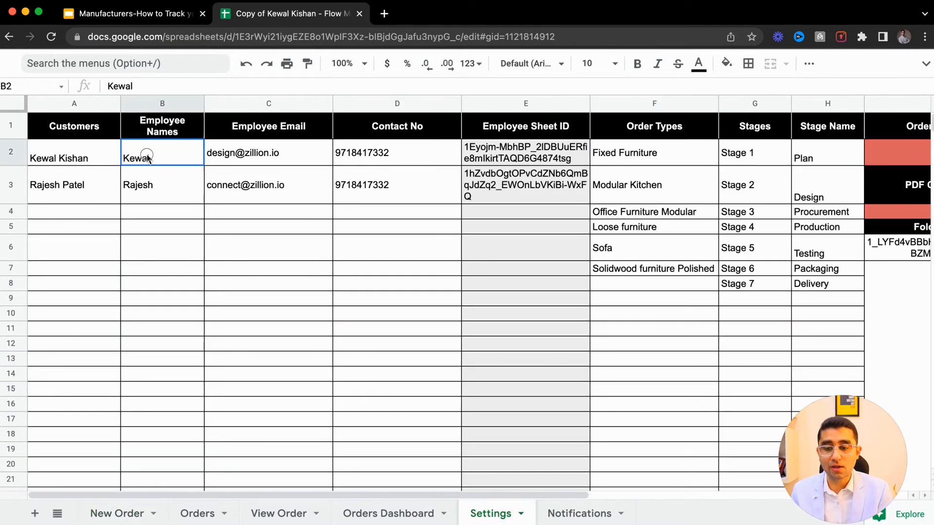
left_click_drag(148, 157, 197, 346)
left_click_drag(262, 153, 301, 379)
left_click(368, 249)
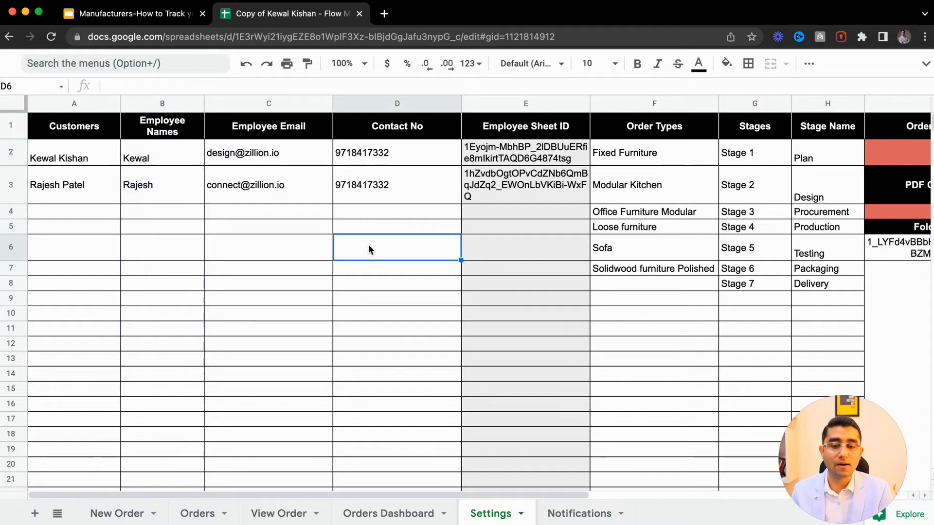
left_click(117, 513)
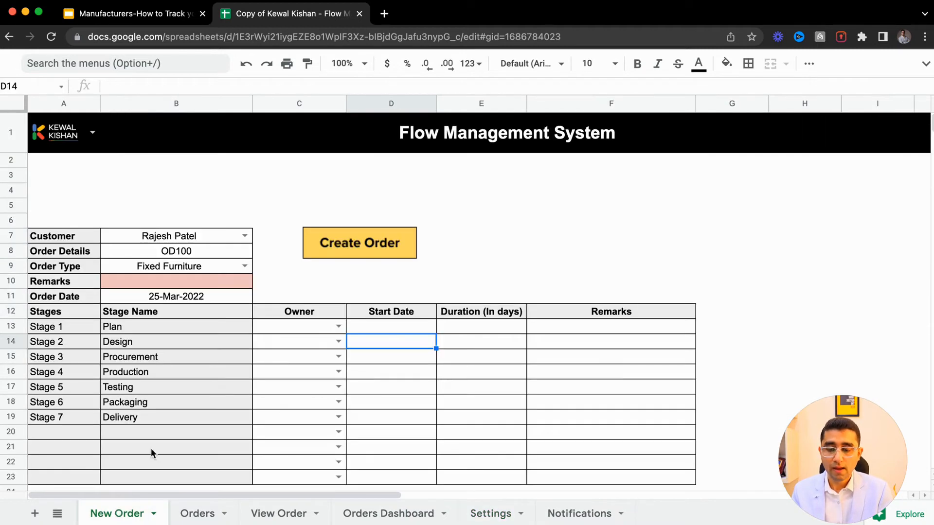
- Fill Stage 1 with owner Kewal, start date 25-Mar-2022 and a duration of 1 day
left_click(338, 326)
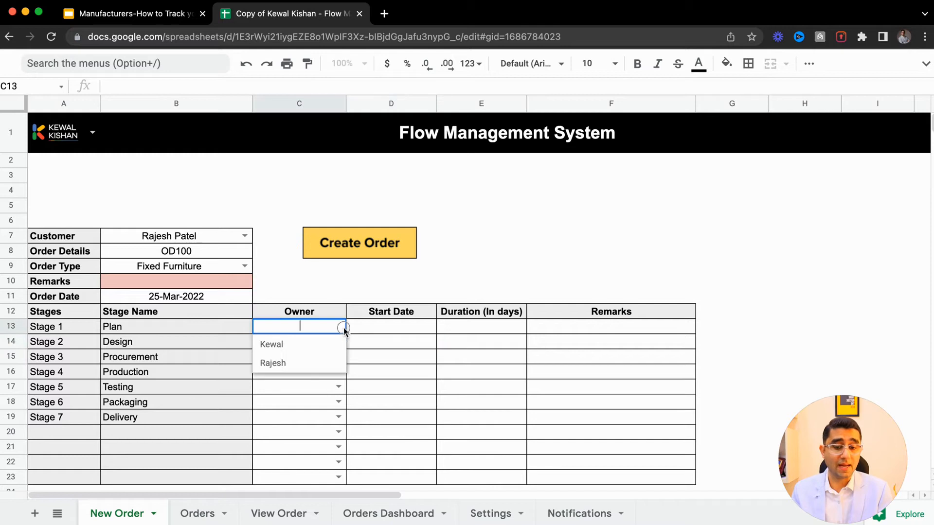
left_click(306, 349)
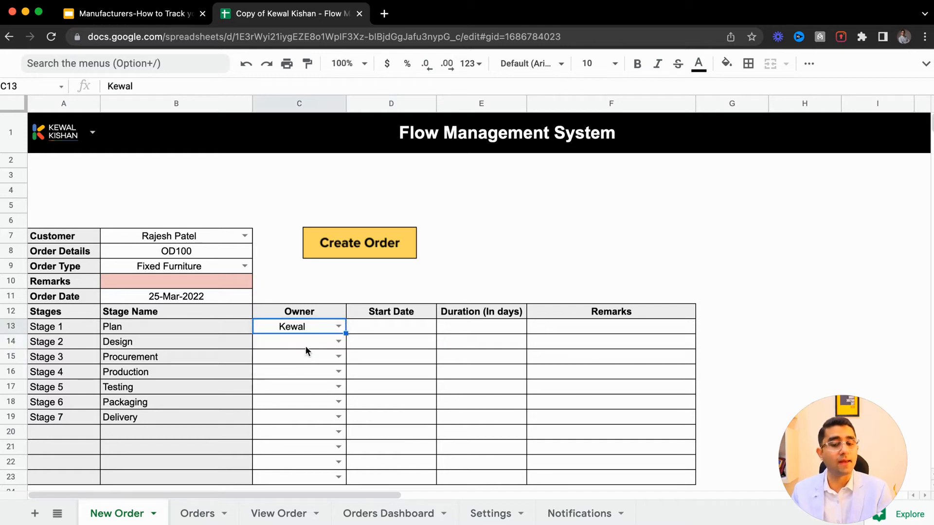
double_click(378, 327)
left_click(407, 429)
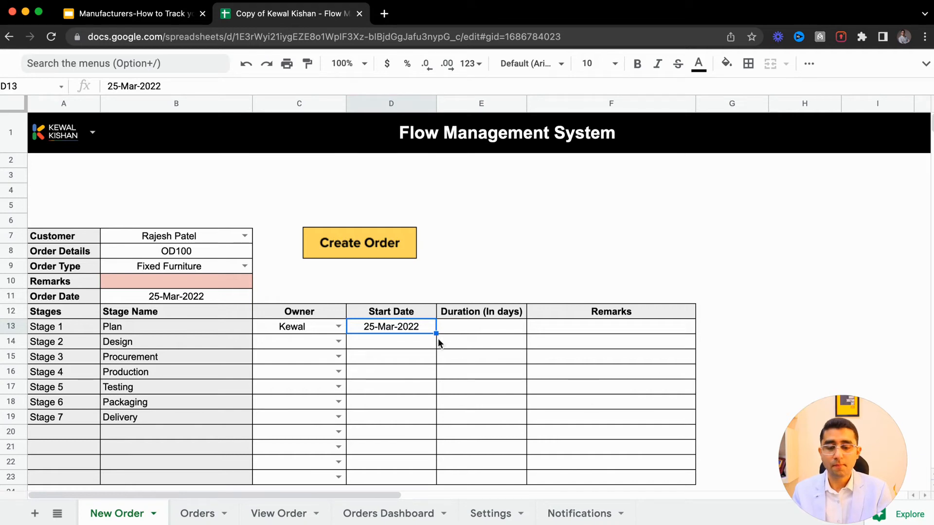
left_click(481, 325)
key("Return")
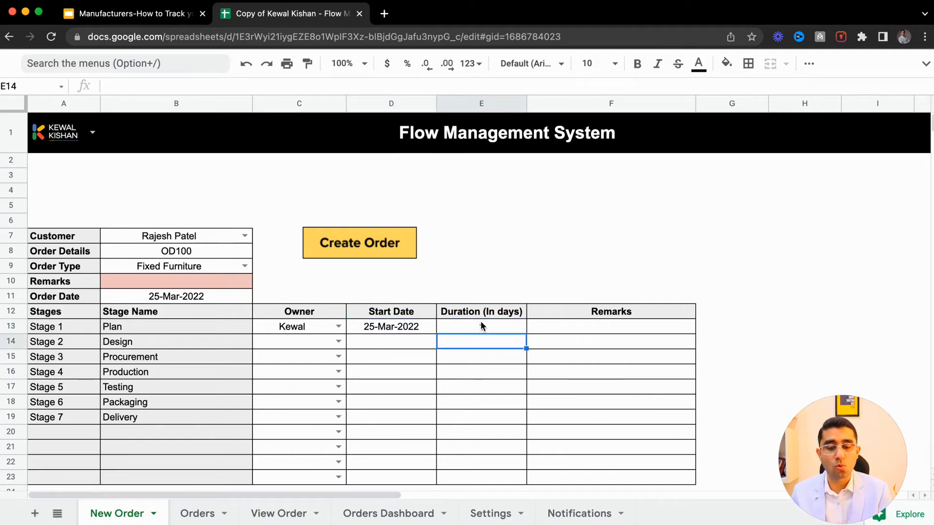
- Fill Stage 2 with owner Kewal, start date 26-Mar-2022 and a duration of 2 days
left_click(339, 342)
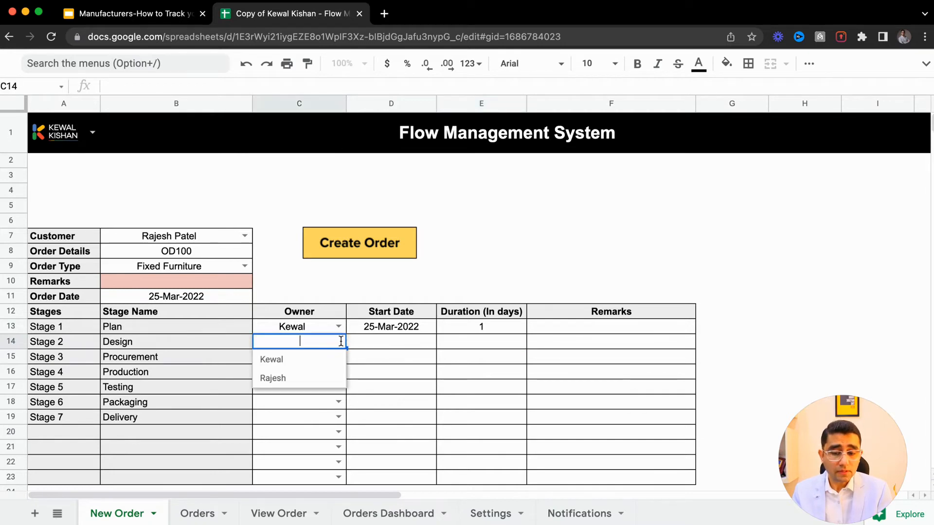
left_click(293, 383)
left_click(332, 343)
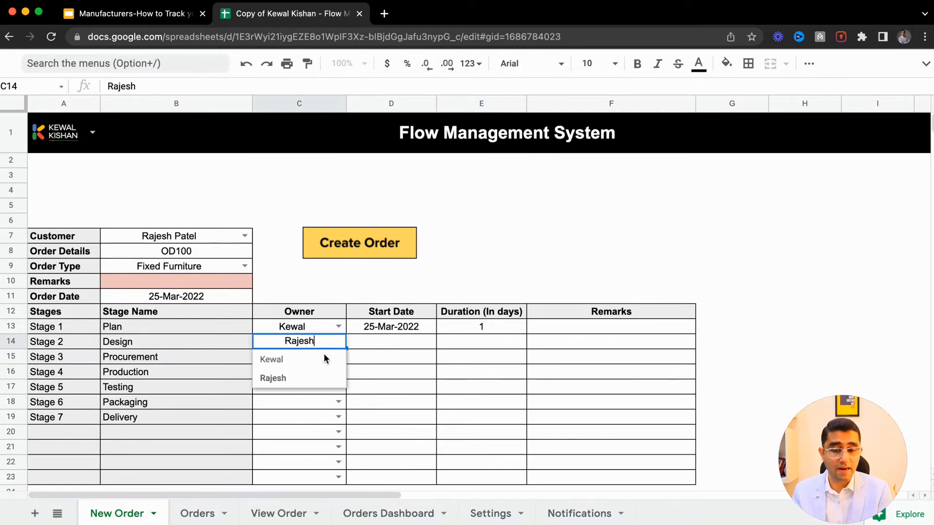
left_click(309, 364)
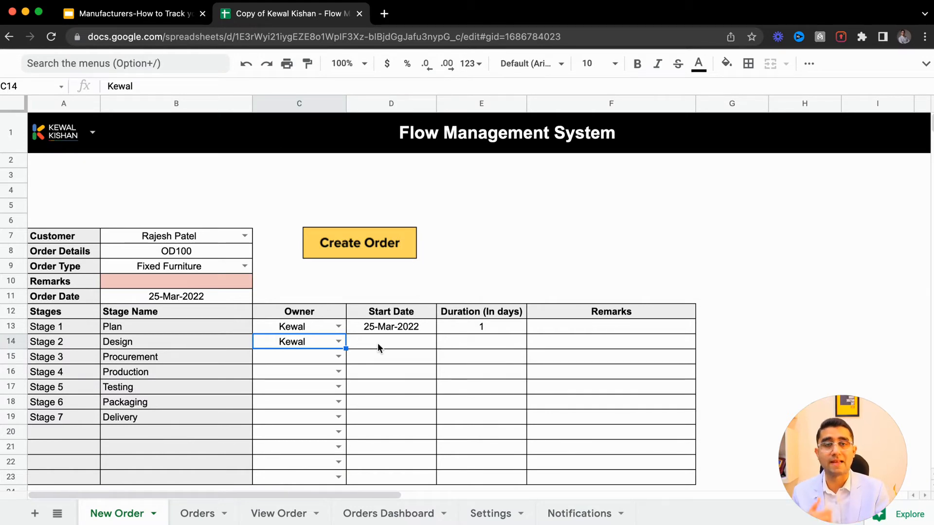
double_click(377, 343)
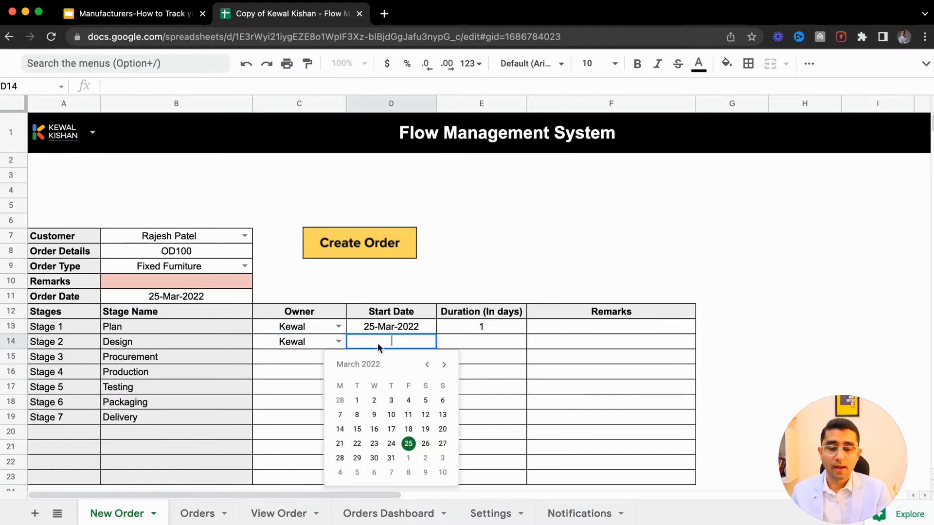
left_click(425, 443)
left_click(487, 350)
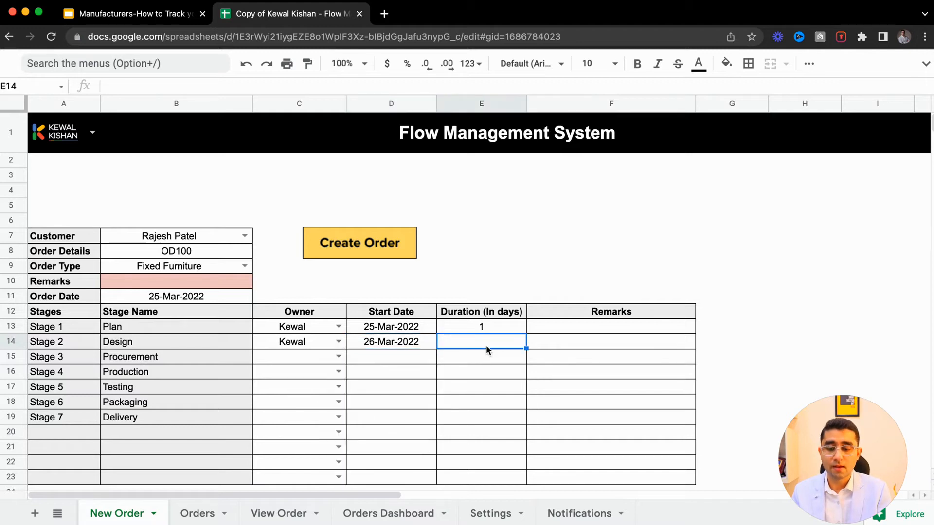
type("2")
key("Return")
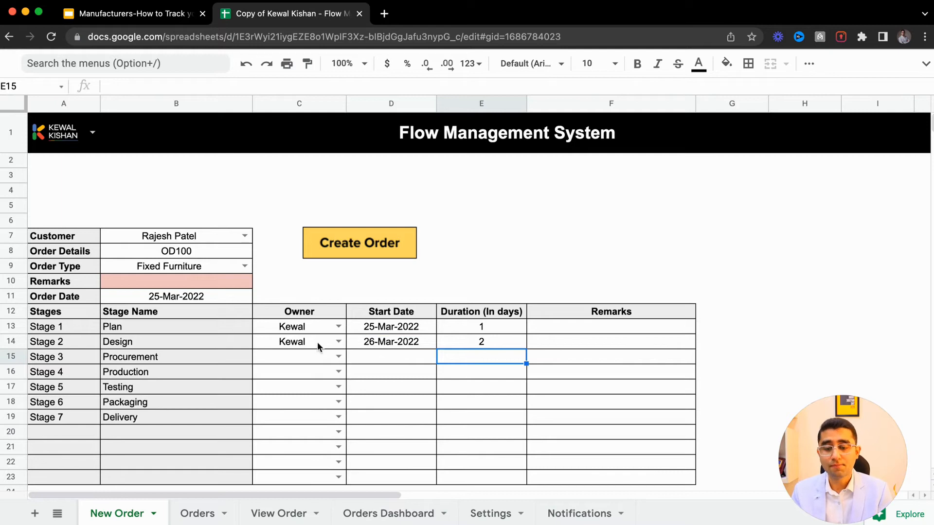
- Fill Stage 3 with owner Rajesh, start date 26-Mar-2022 and a duration of 1 day
left_click(316, 327)
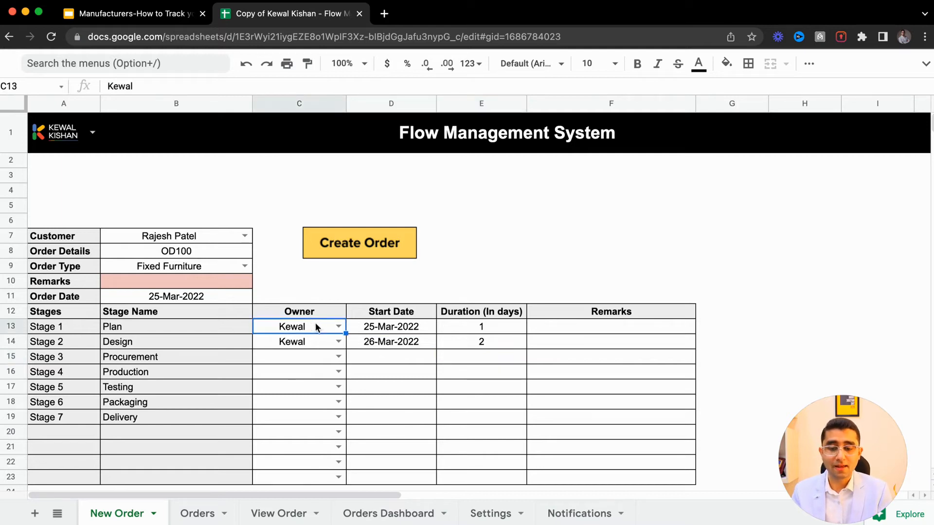
left_click(340, 356)
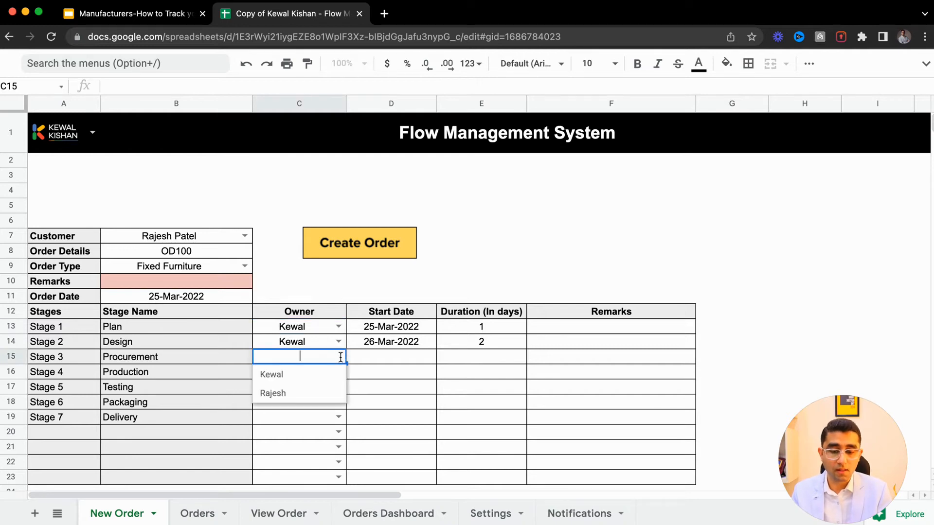
left_click(296, 392)
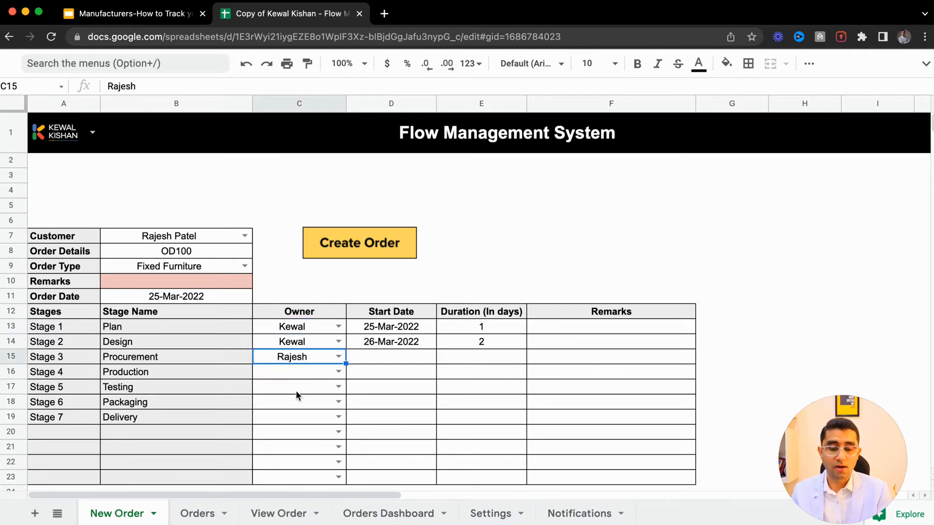
double_click(408, 359)
left_click(426, 465)
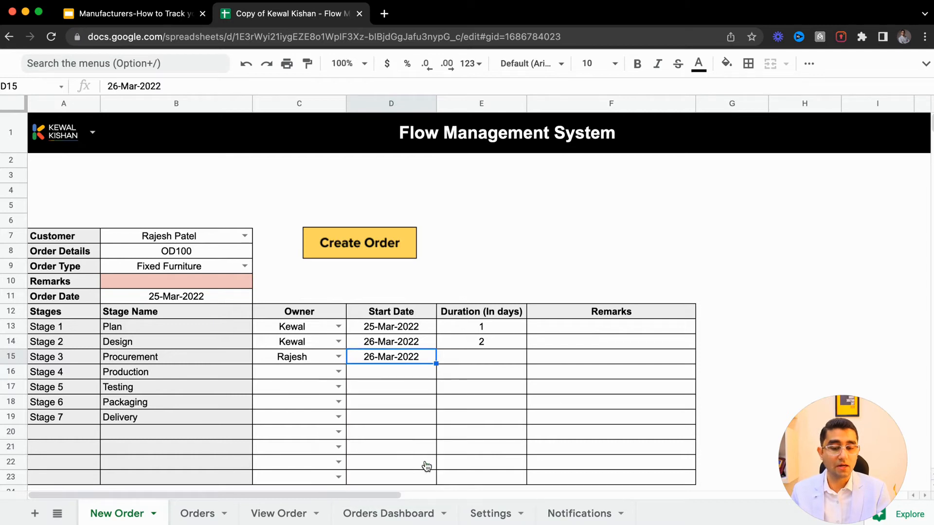
double_click(467, 357)
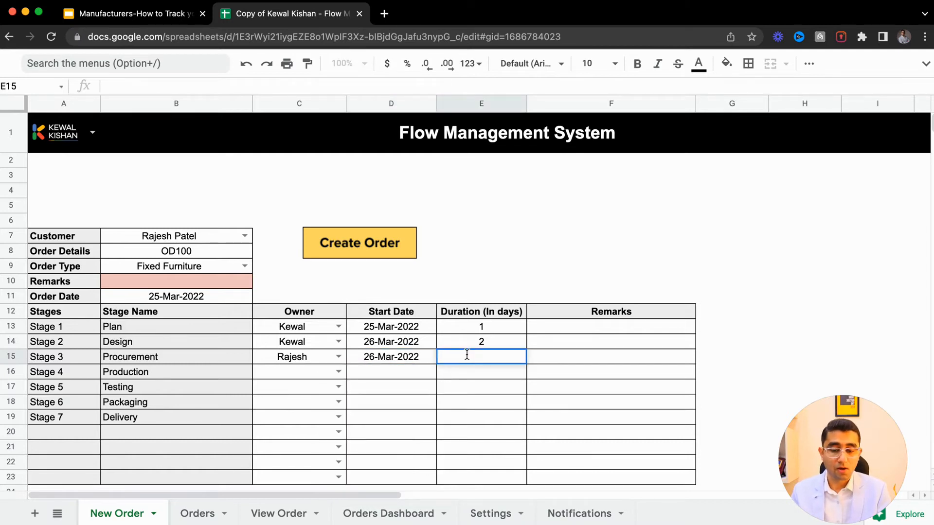
key("Return")
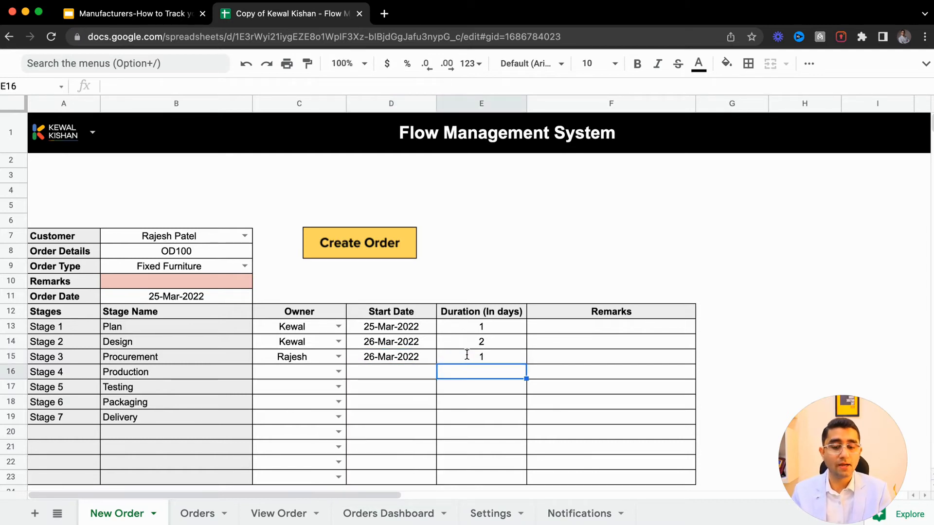
- Fill Stage 4 with owner Rajesh, start date 27-Mar-2022 and a duration of 4 days
left_click(339, 372)
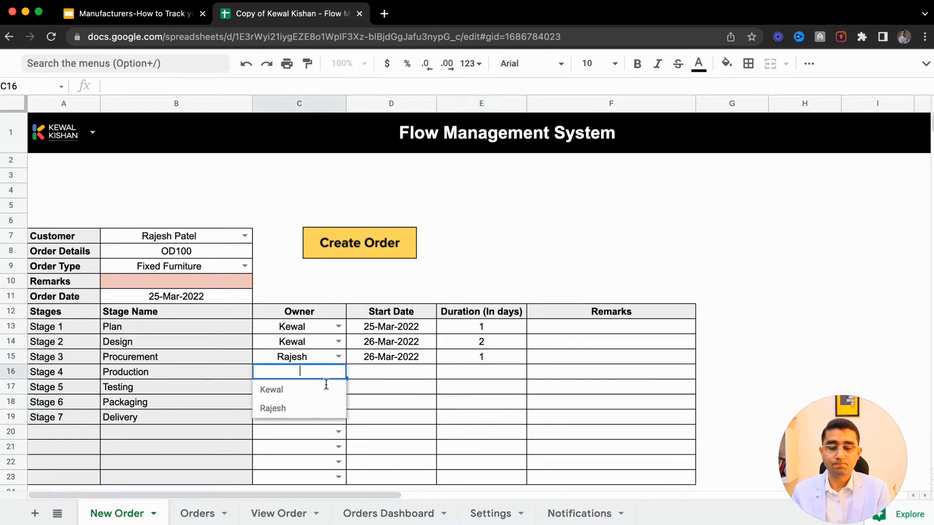
left_click(293, 410)
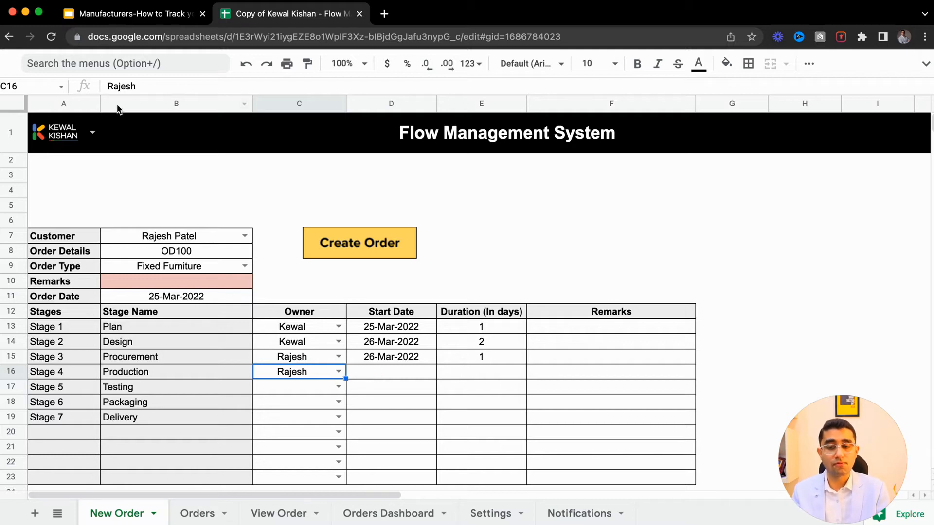
left_click(340, 64)
type("1")
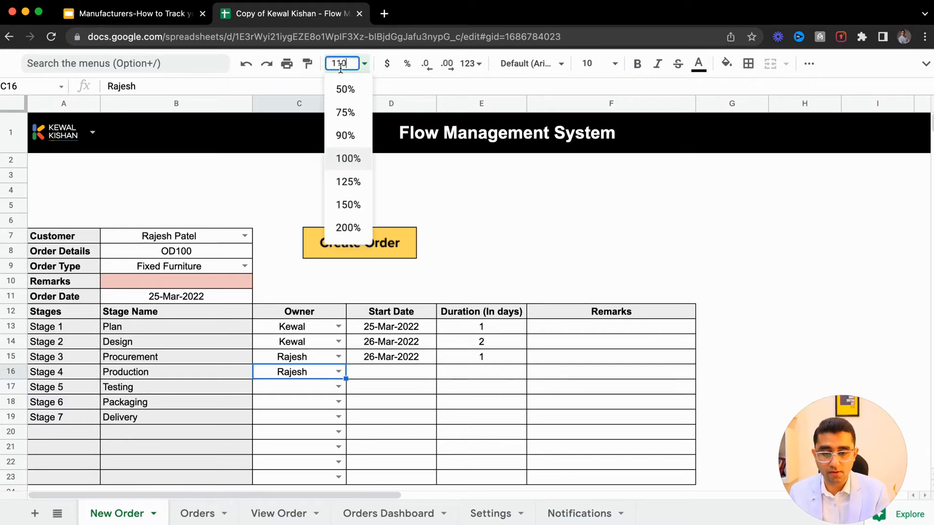
type("10")
key("Return")
left_click(412, 405)
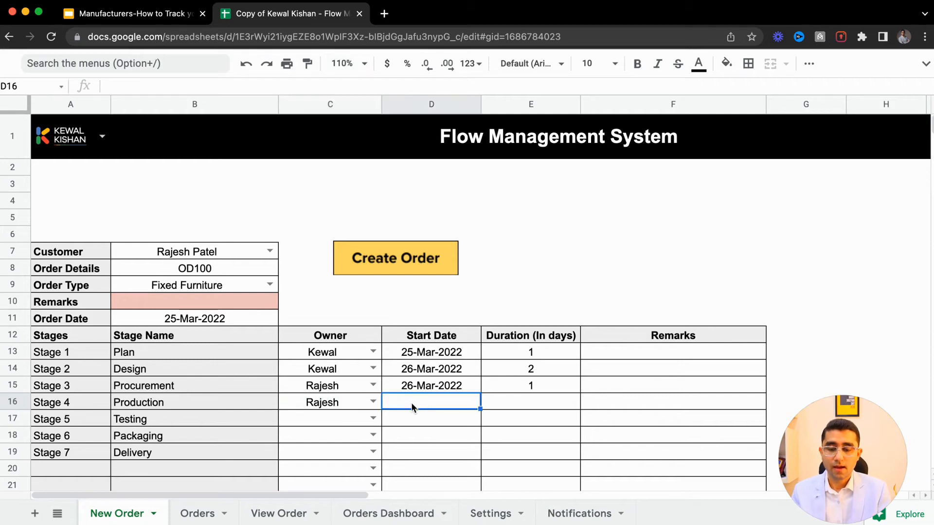
double_click(412, 406)
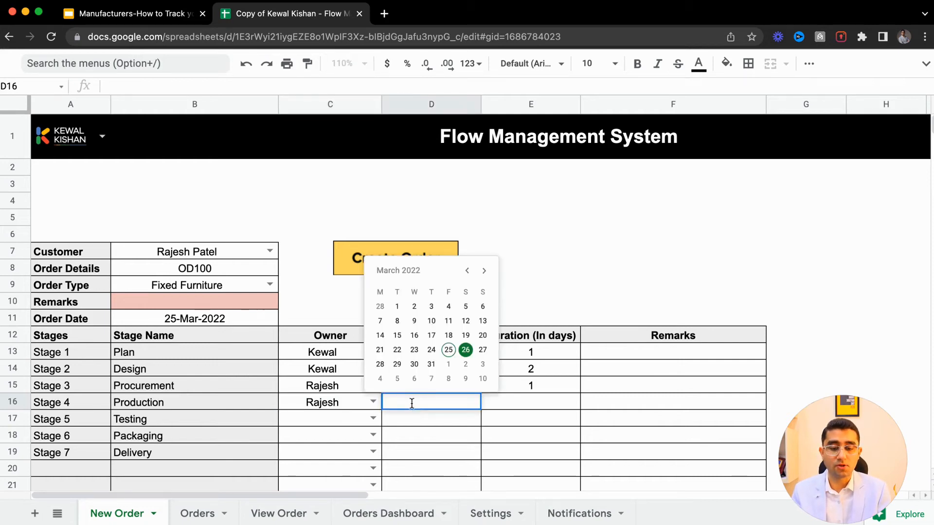
left_click(483, 350)
double_click(504, 400)
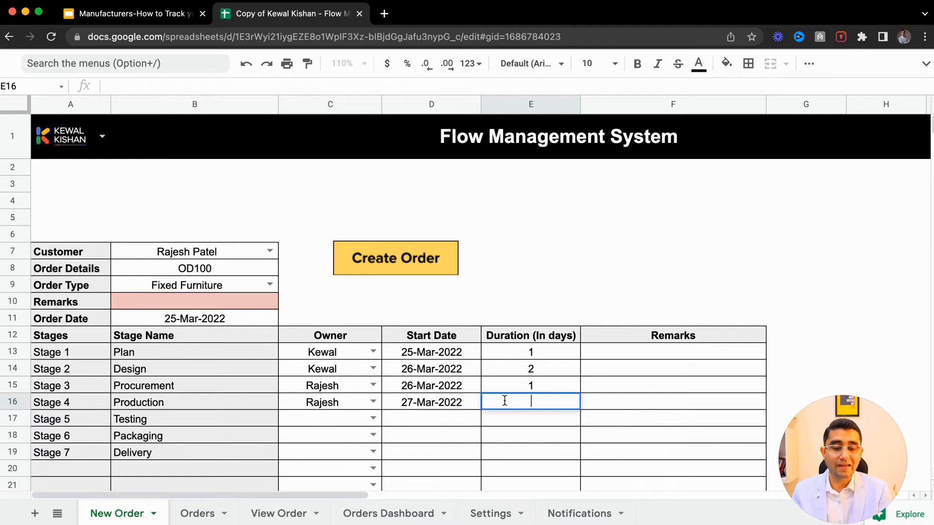
type("4")
key("Return")
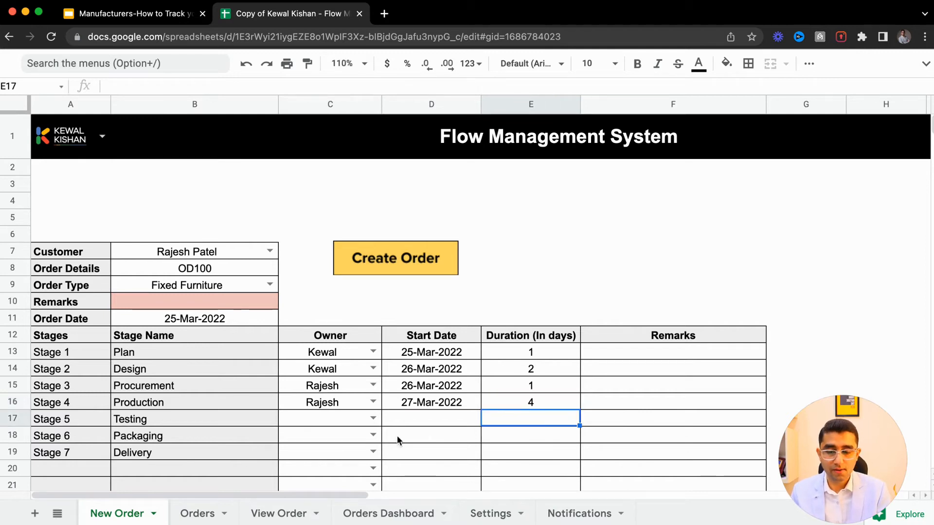
- Fill Stage 5 with owner Kewal, start date 30-Mar-2022 and a duration of 1 day
left_click(372, 418)
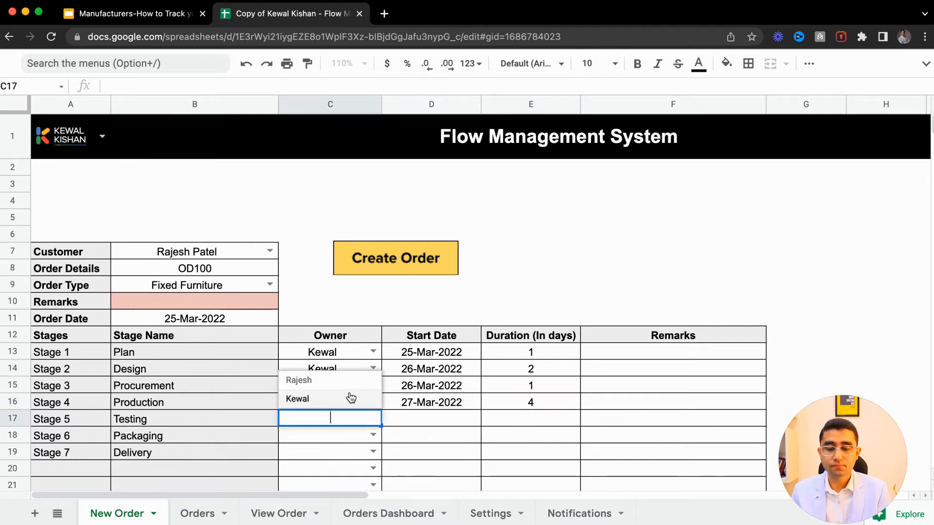
left_click(344, 396)
left_click(435, 418)
double_click(436, 418)
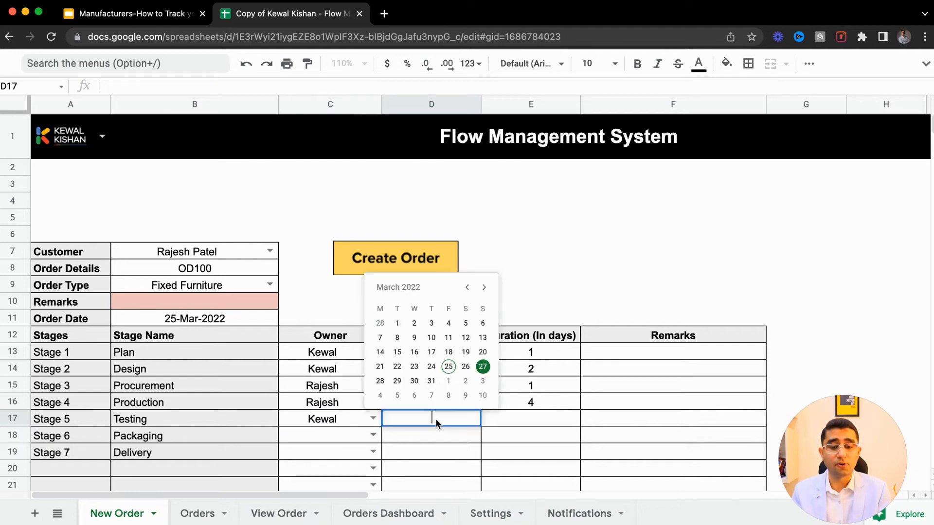
left_click(414, 381)
left_click(499, 412)
type("1")
key("Return")
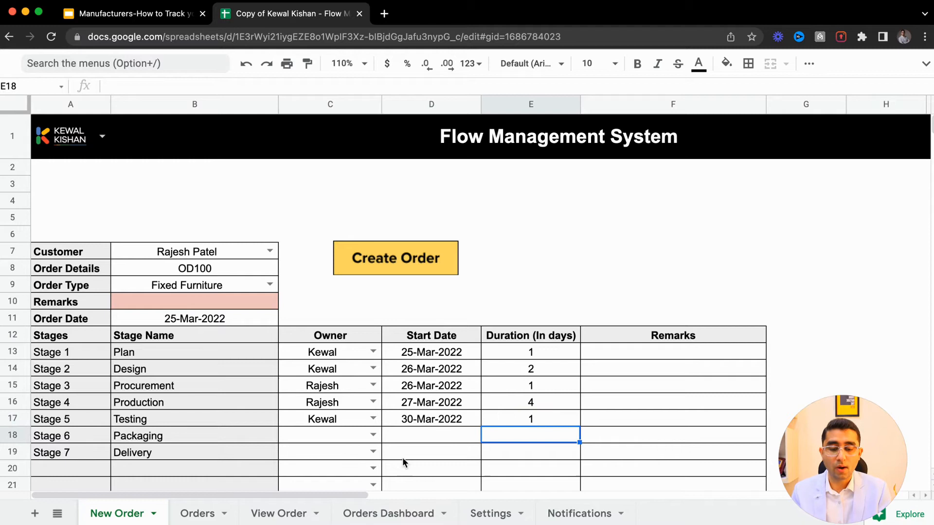
left_click(373, 435)
left_click(373, 435)
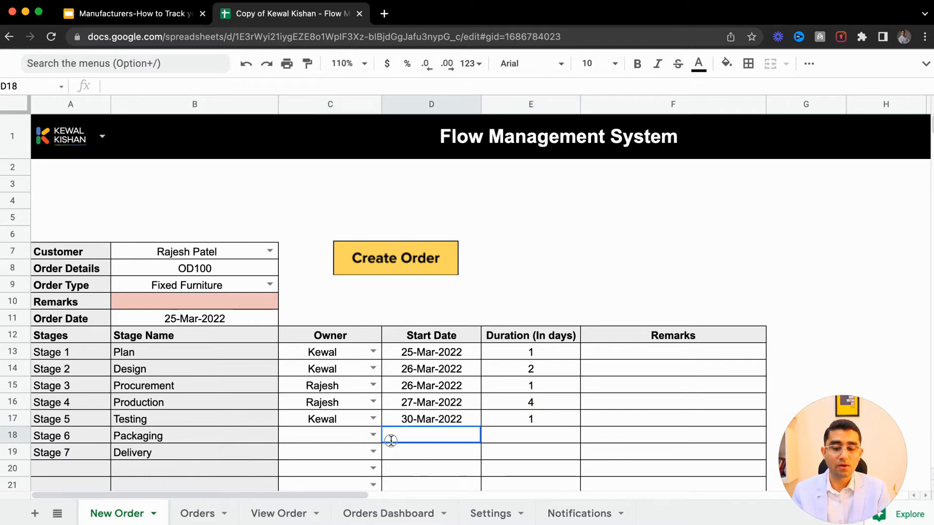
left_click_drag(313, 436, 311, 448)
left_click(419, 452)
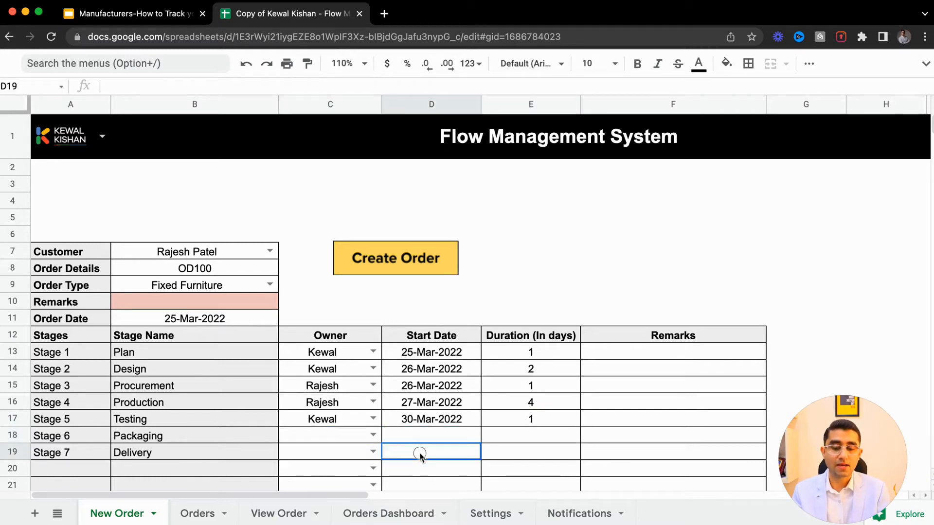
left_click(417, 441)
left_click(521, 423)
left_click(527, 439)
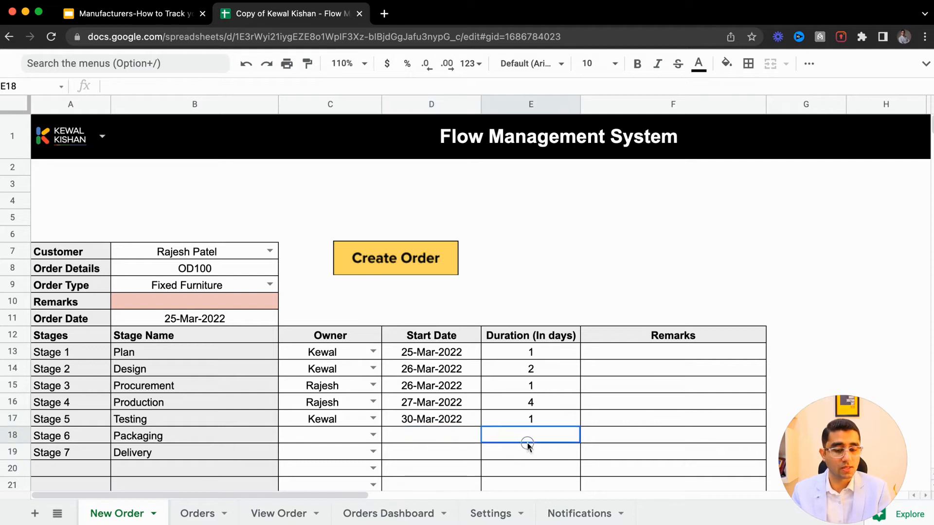
left_click_drag(644, 350, 635, 438)
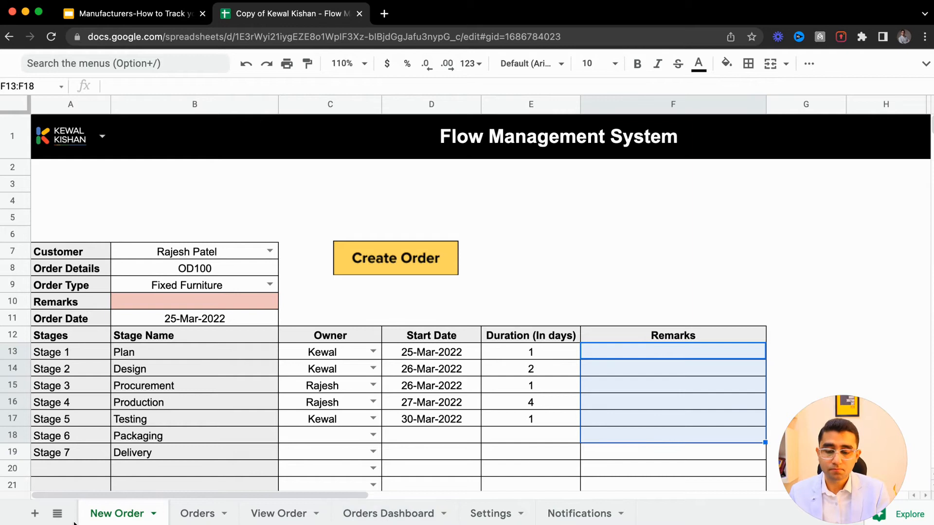
- Review the Employee Name list on the Dashboard sheet, then return to the New Order sheet
left_click(58, 514)
left_click(122, 300)
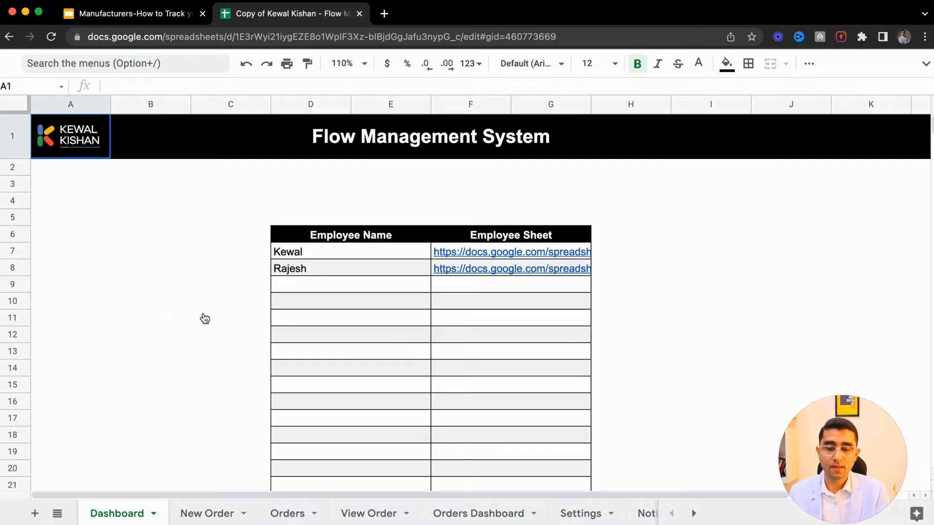
left_click(308, 258)
left_click(317, 267)
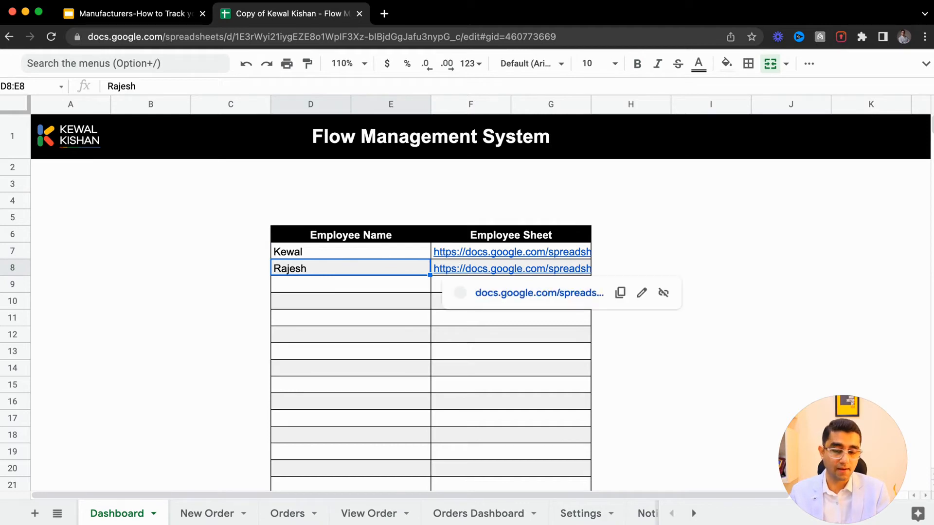
left_click(199, 514)
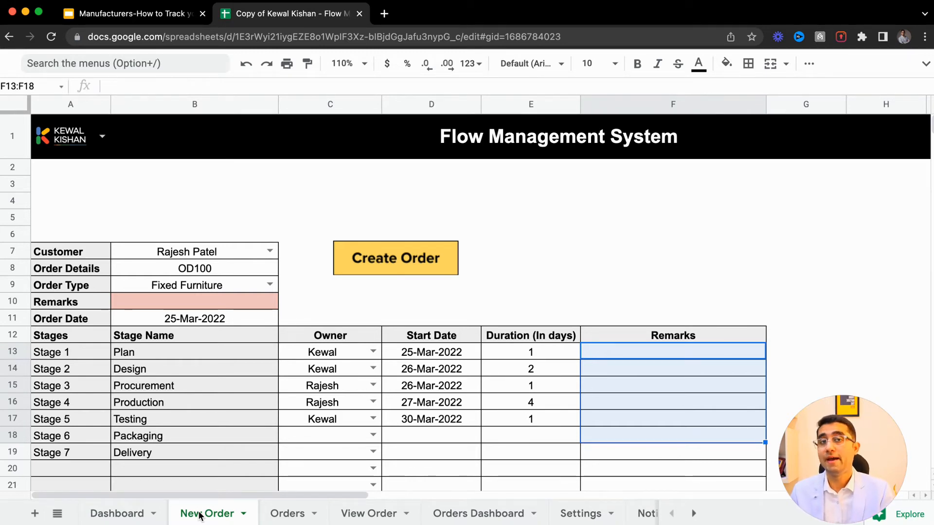
- Review the order details, stage names and owners entered on the New Order sheet
left_click(190, 272)
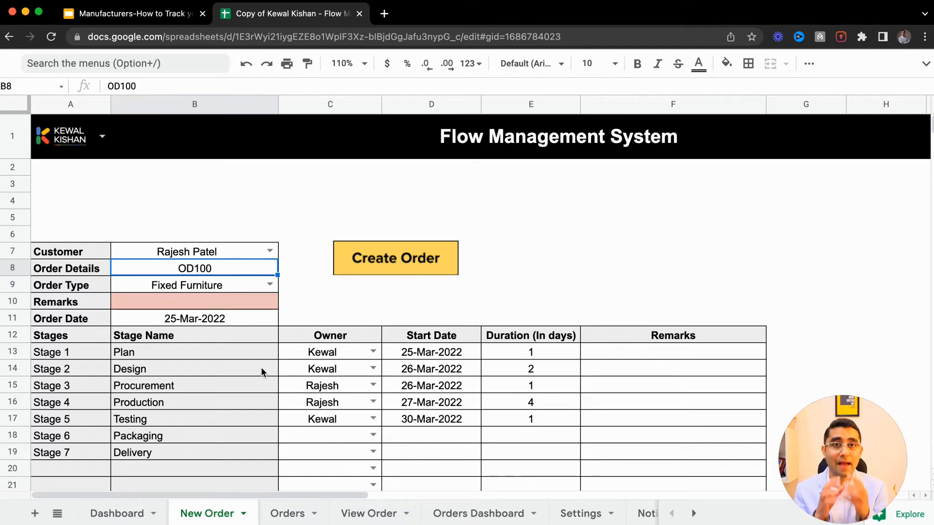
left_click(302, 374)
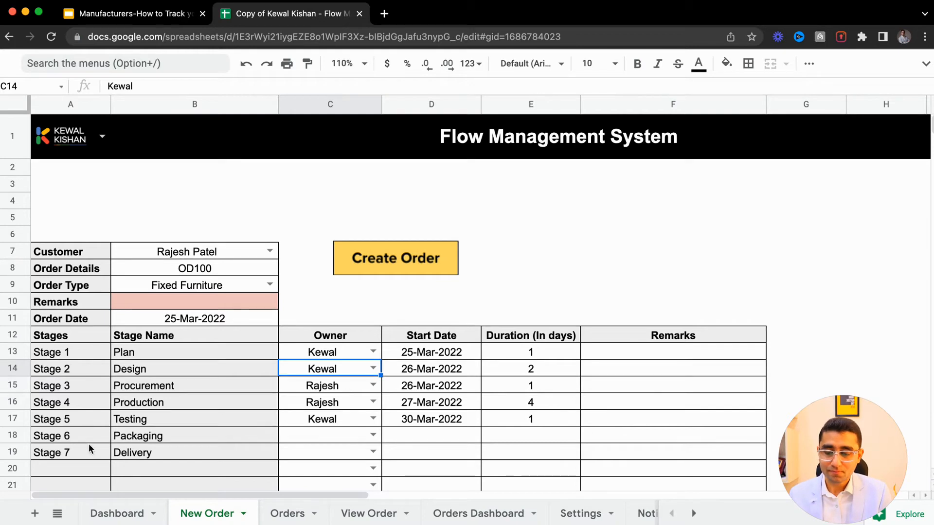
left_click(158, 374)
left_click(147, 387)
left_click(150, 418)
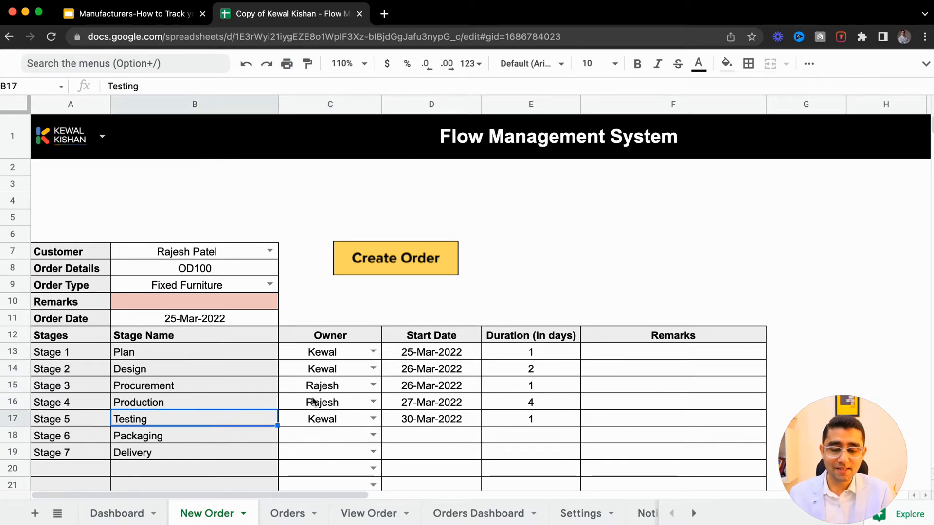
left_click(298, 372)
left_click(336, 353)
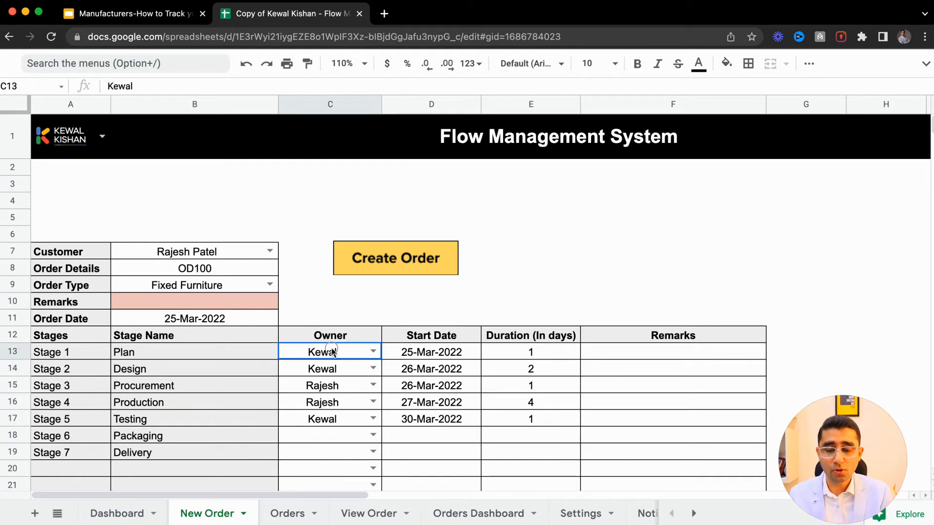
left_click(435, 359)
left_click(304, 396)
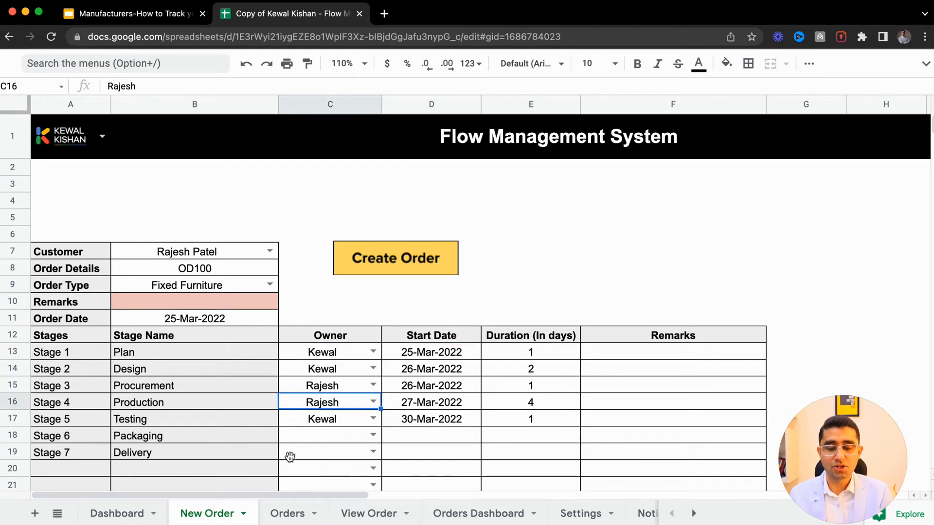
- Browse the Orders, View Order, Settings and Notifications sheets, then return to New Order
left_click(288, 513)
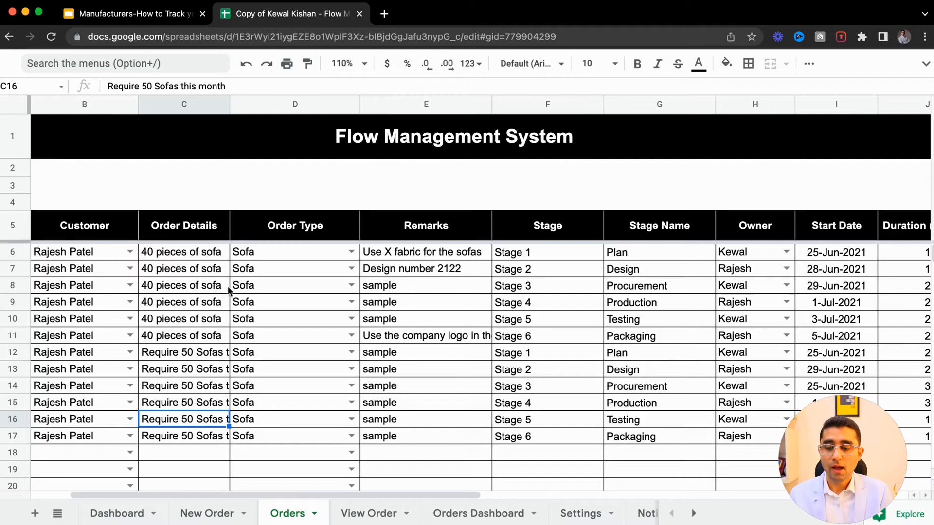
left_click(398, 511)
left_click(586, 511)
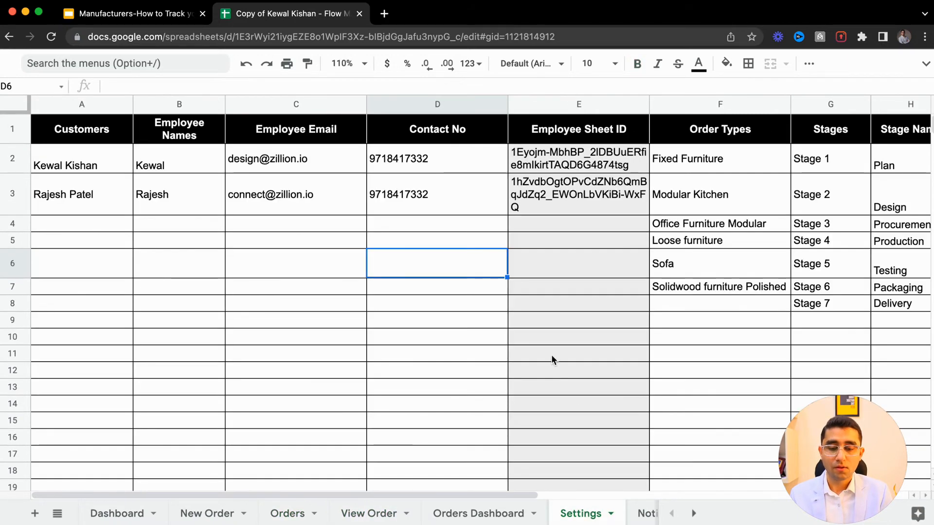
left_click(644, 513)
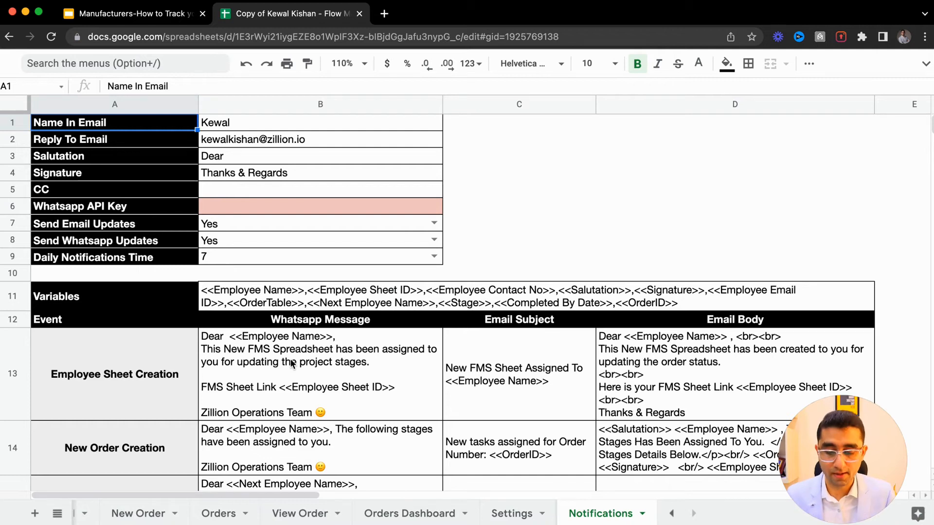
left_click(151, 516)
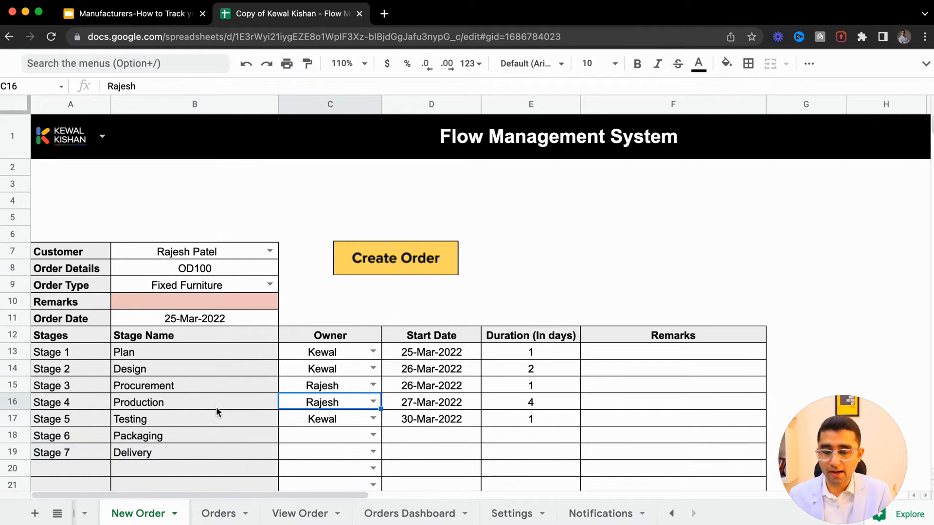
- Clear the stage table and the order header values on the View Order sheet
left_click(296, 515)
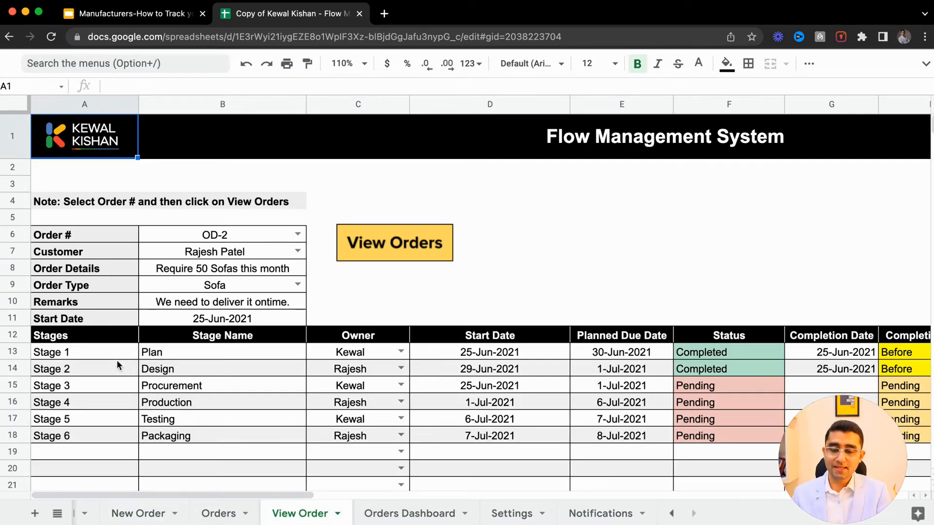
left_click(86, 356)
key("super+shift+Down")
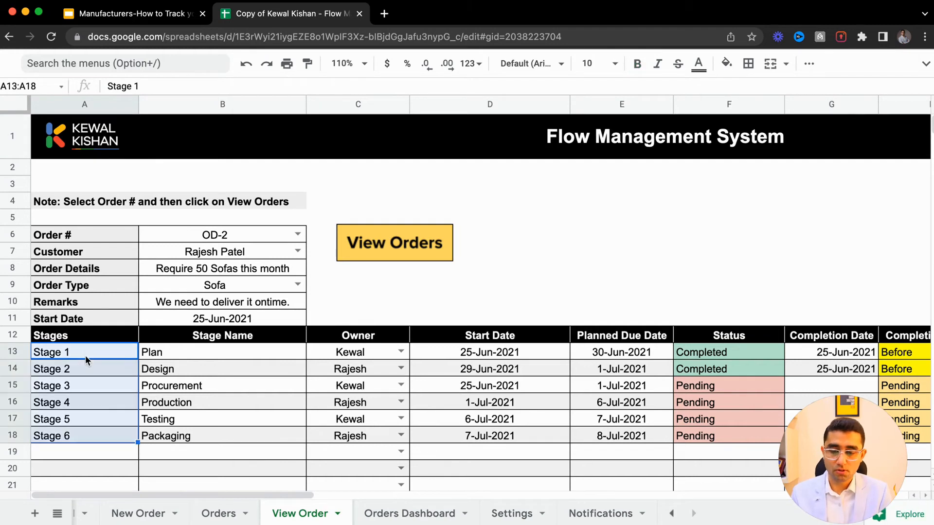
key("super+shift+Right")
key("BackSpace")
key("super+Up")
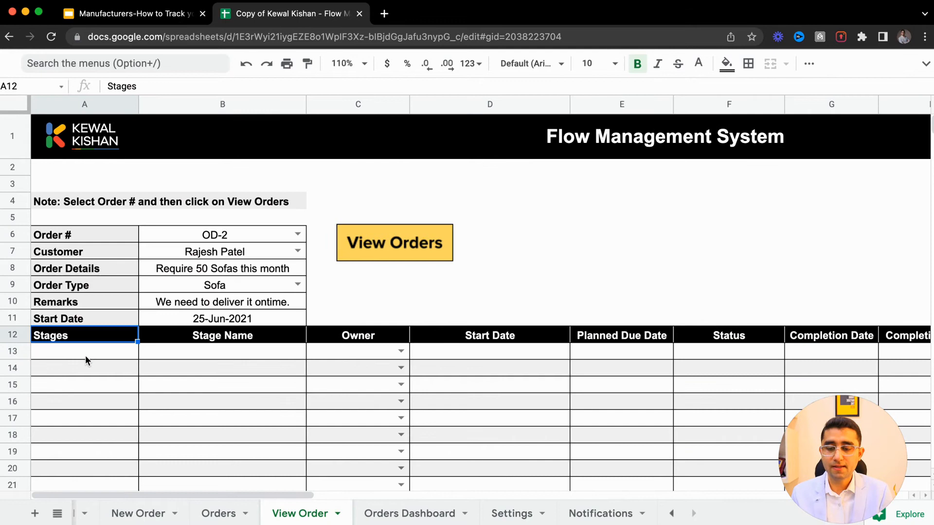
left_click(175, 241)
key("super+shift+Down")
key("super+shift+Down")
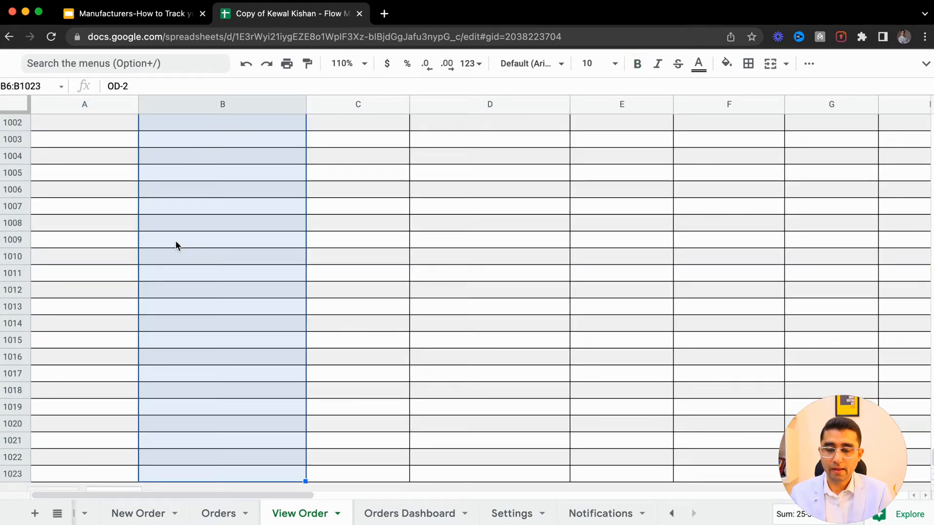
key("super+shift+Up")
key("shift+Up")
key("BackSpace")
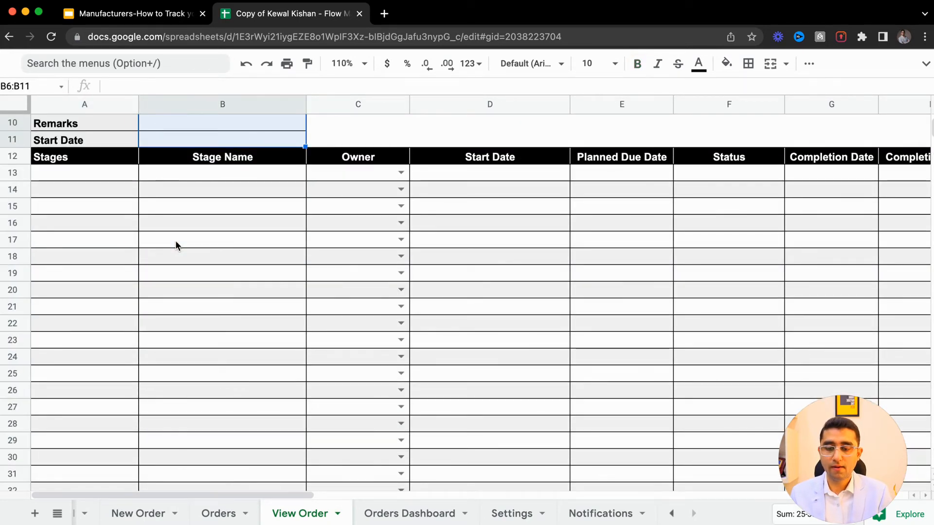
scroll(218, 315, "up", 3)
- Select order OD-2 in the Order # field on the View Order sheet
left_click(233, 340)
left_click(238, 368)
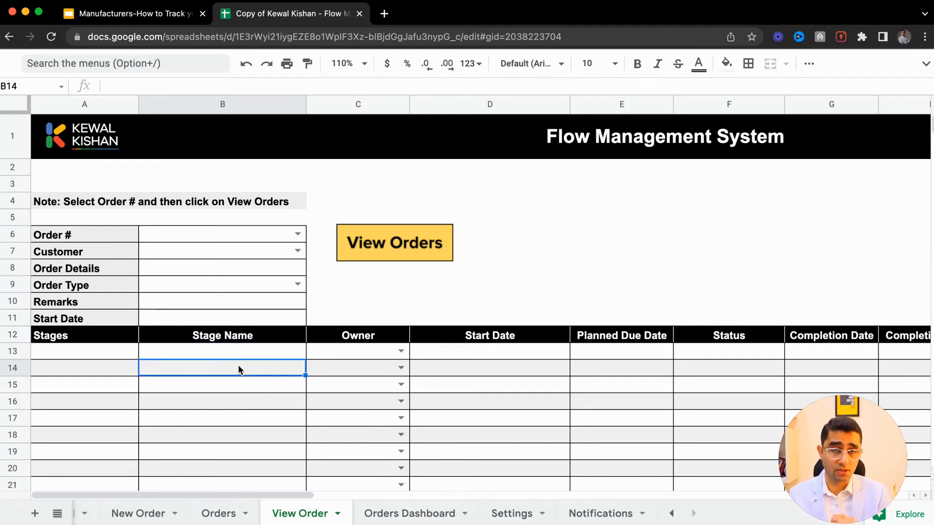
left_click(298, 235)
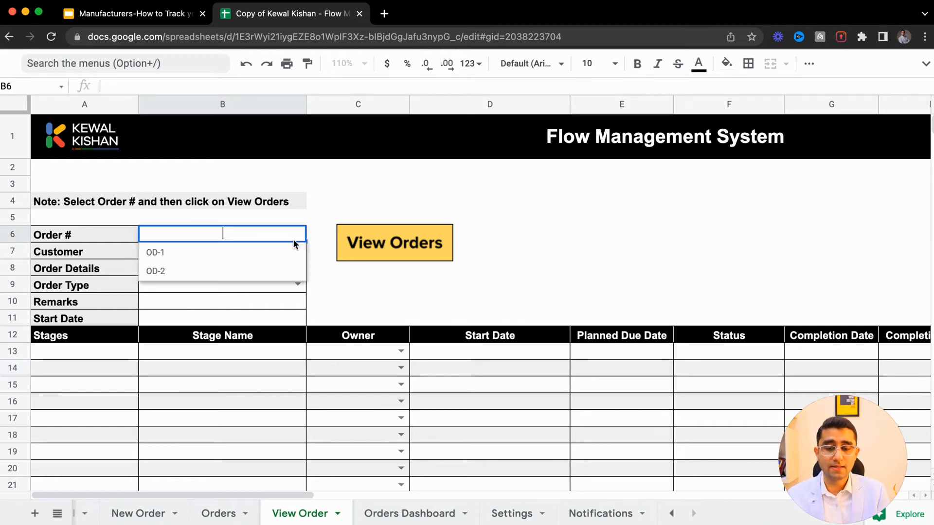
left_click(240, 274)
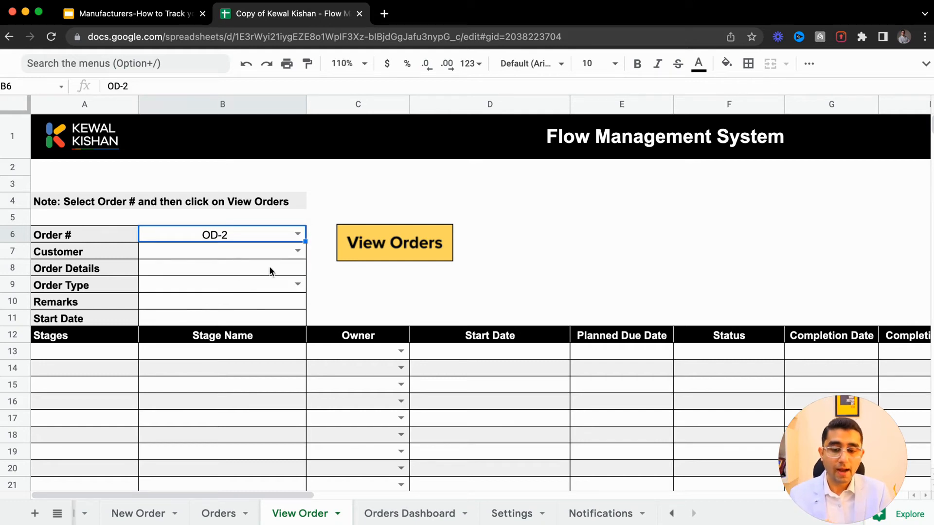
left_click(298, 285)
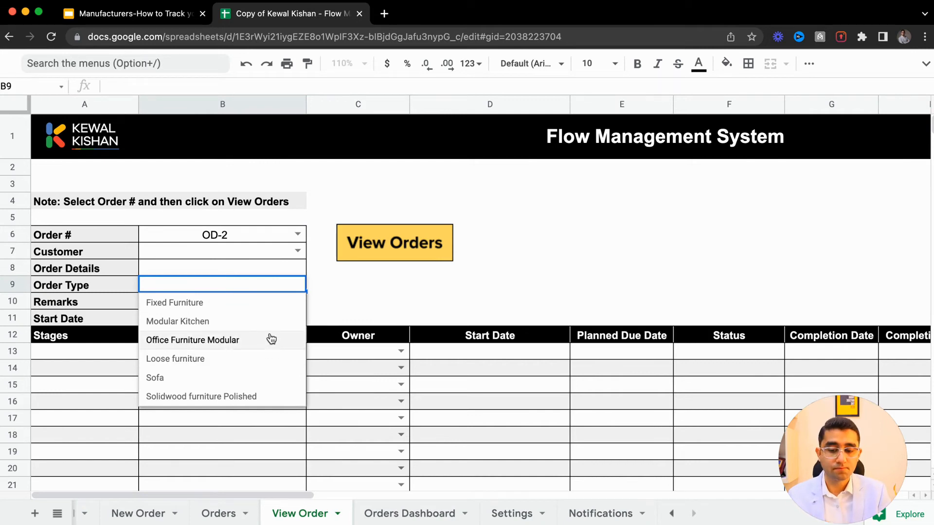
left_click(244, 320)
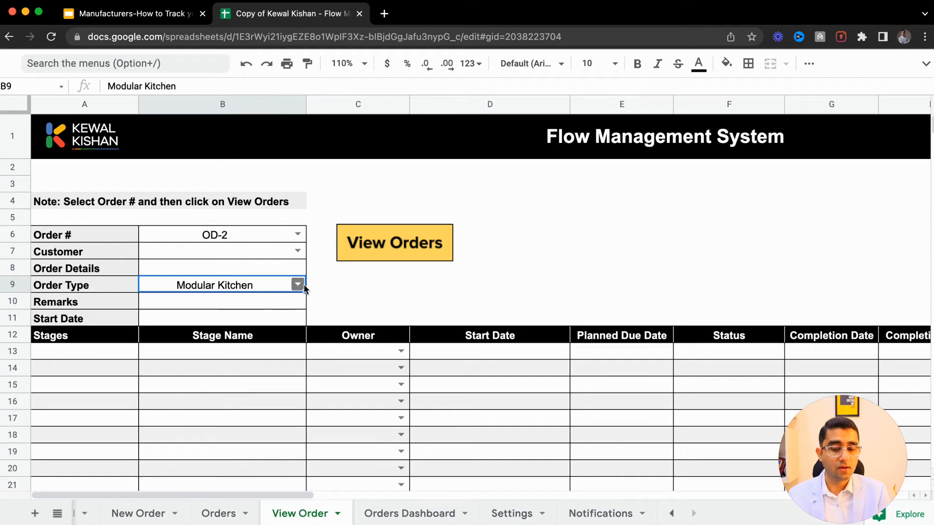
key("Delete")
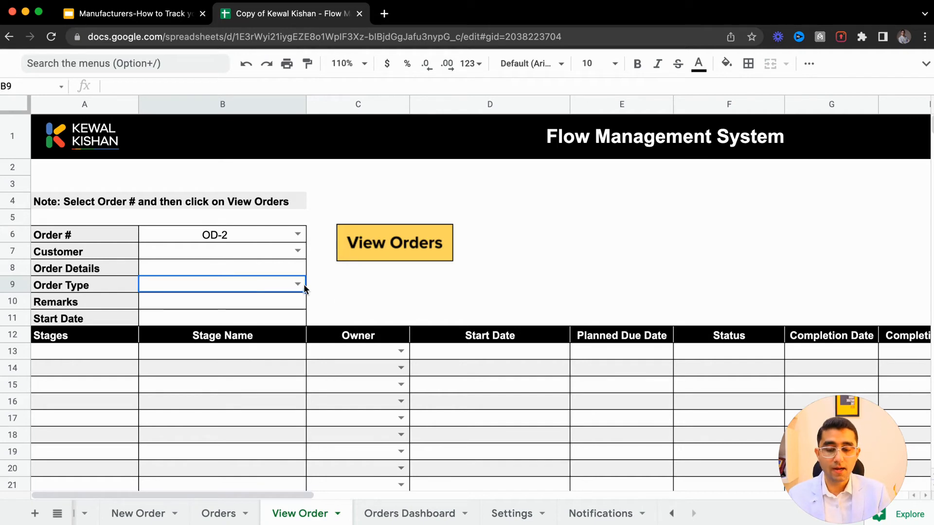
left_click(298, 250)
left_click(334, 299)
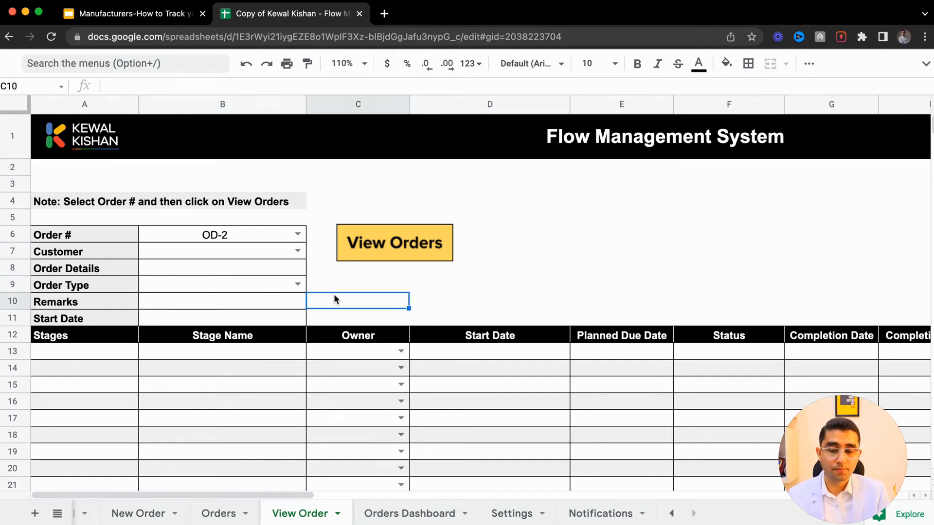
- Run View Orders for OD-2 and authorise the script with the signed-in Google account
left_click(265, 235)
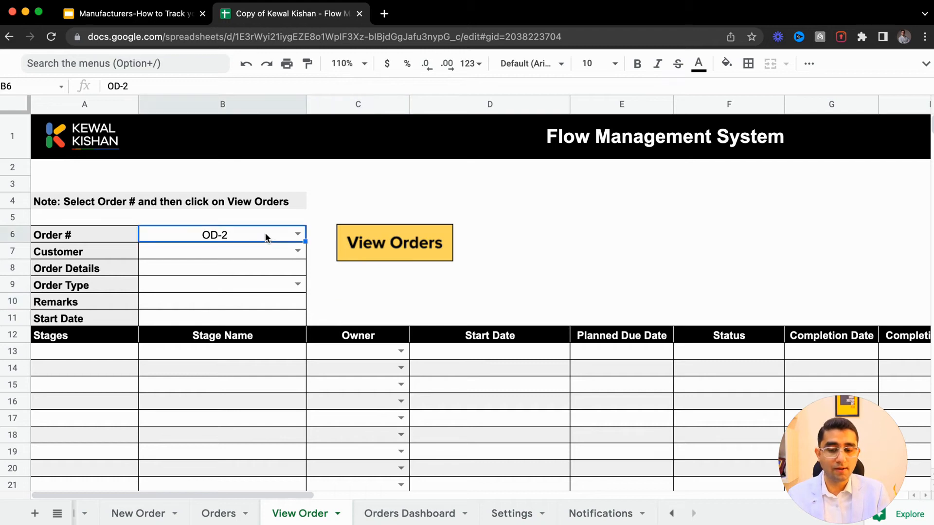
left_click(366, 243)
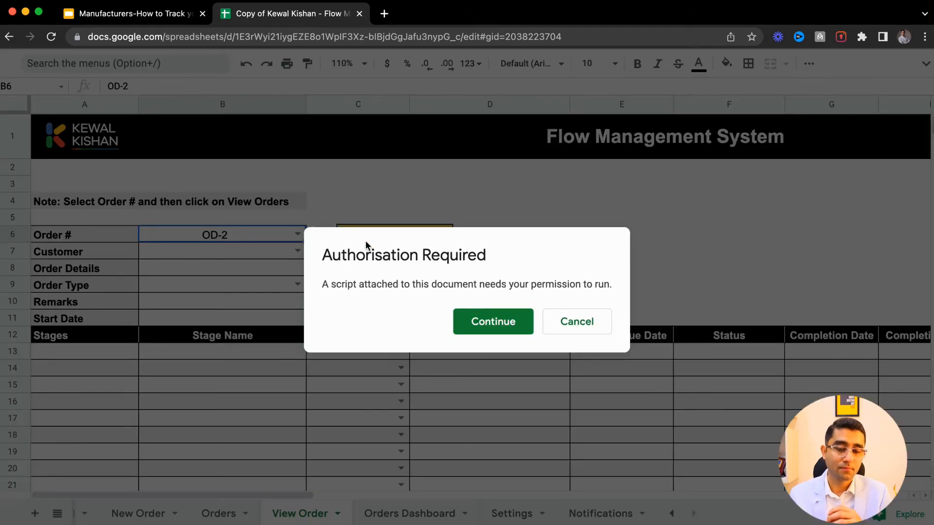
left_click(482, 322)
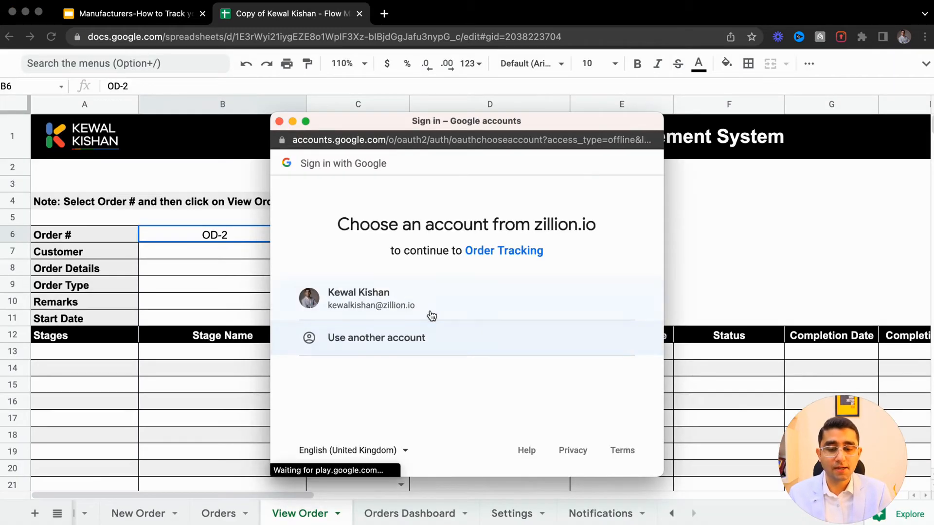
left_click(424, 312)
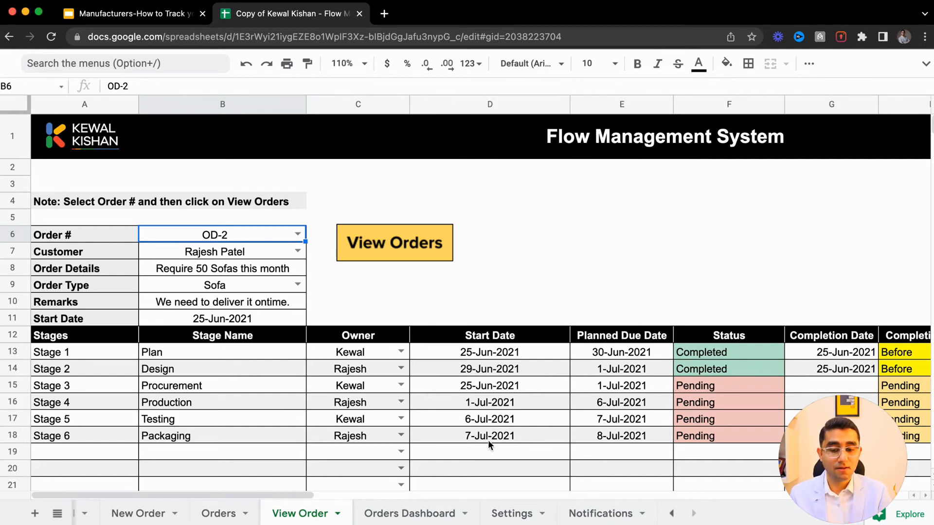
- Clear the loaded order header values from the Order # to Start Date fields
key("Down")
key("Up")
key("shift+Down")
key("shift+Down")
key("shift+Down")
key("shift+Down")
key("shift+Down")
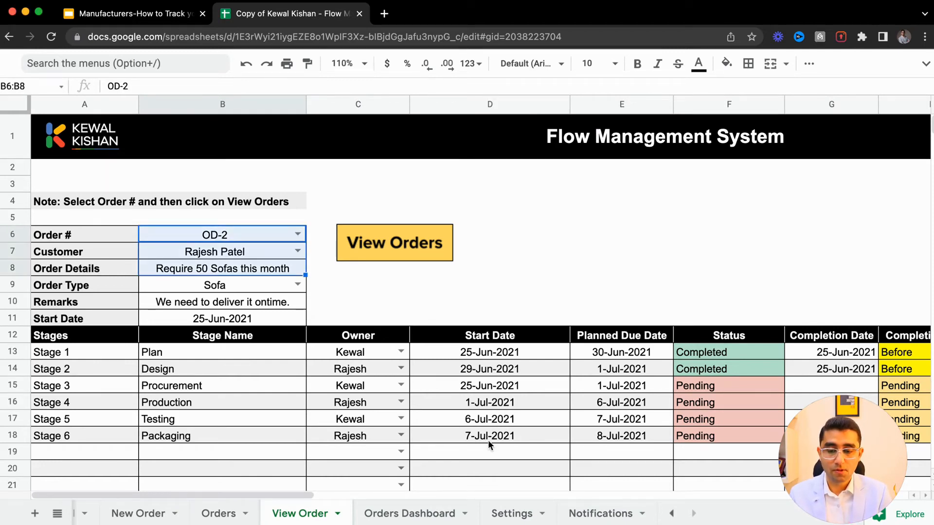
key("Delete")
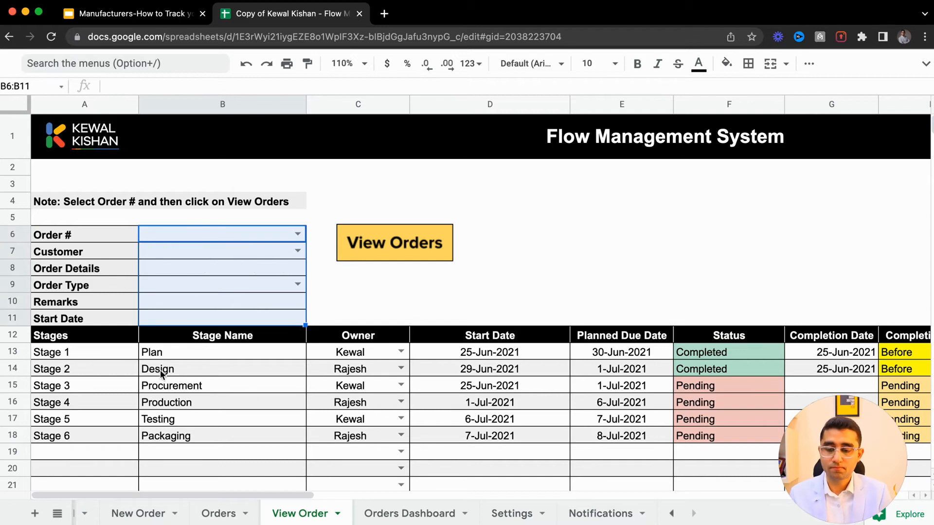
- Clear all loaded stage rows from the stage table on View Order
left_click(134, 355)
key("super+shift+Down")
key("super+shift+Right")
key("Delete")
key("super+Left")
key("super+Up")
key("super+Up")
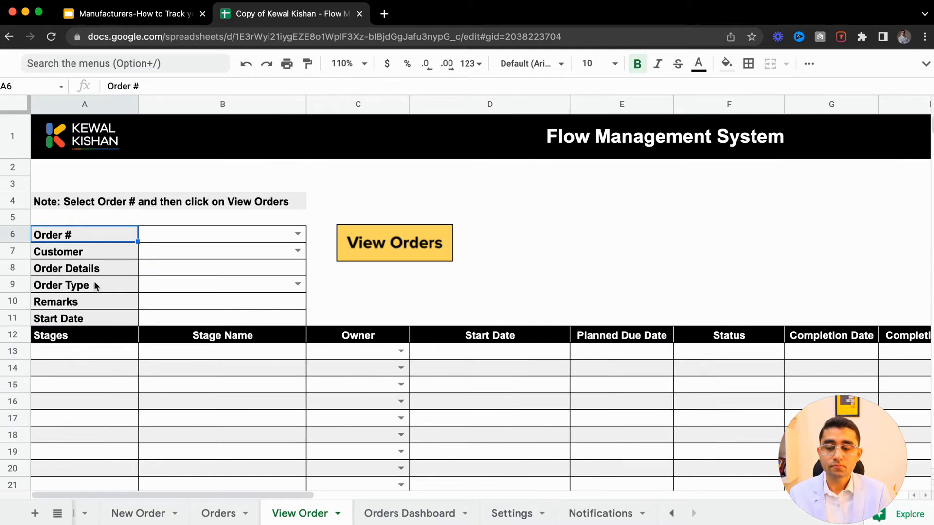
- Select order OD-1 and run View Orders to load its details
left_click(298, 235)
left_click(233, 253)
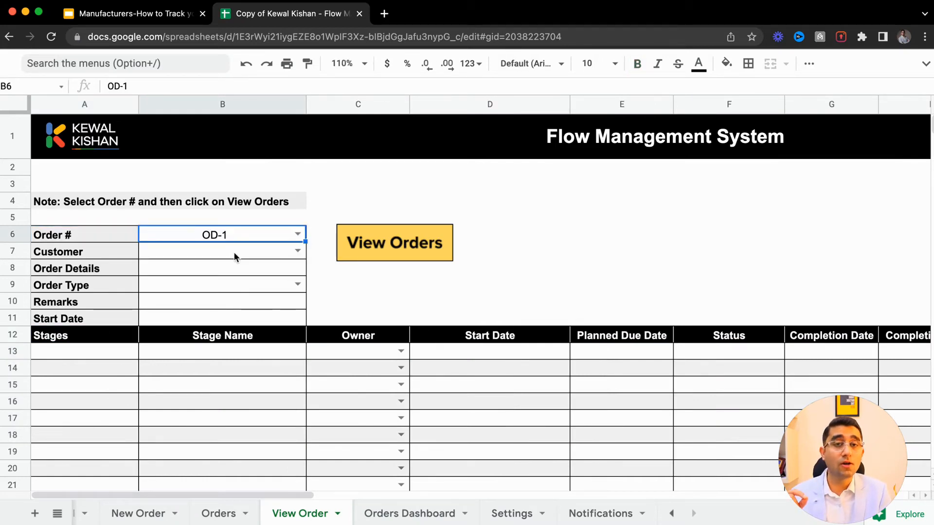
left_click(365, 251)
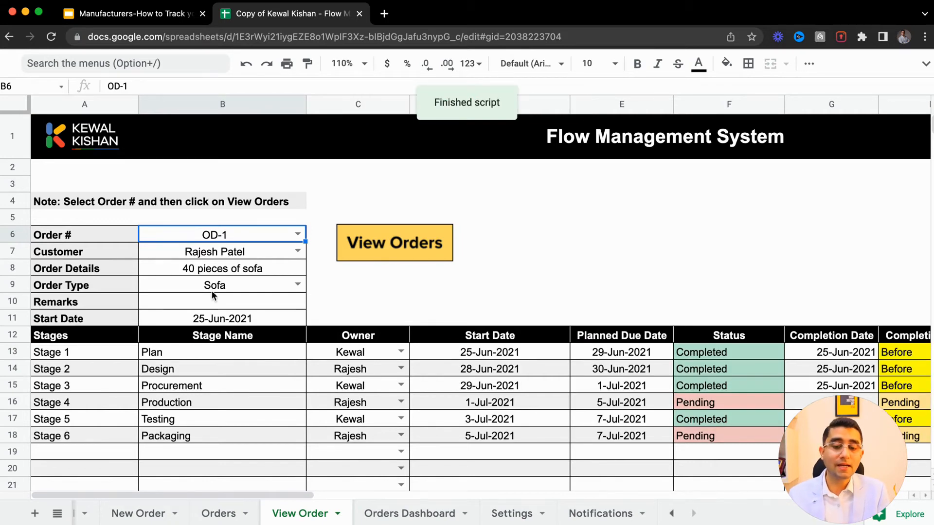
- Review the loaded OD-1 header details, stage owners, dates, statuses and completion statuses
left_click(193, 258)
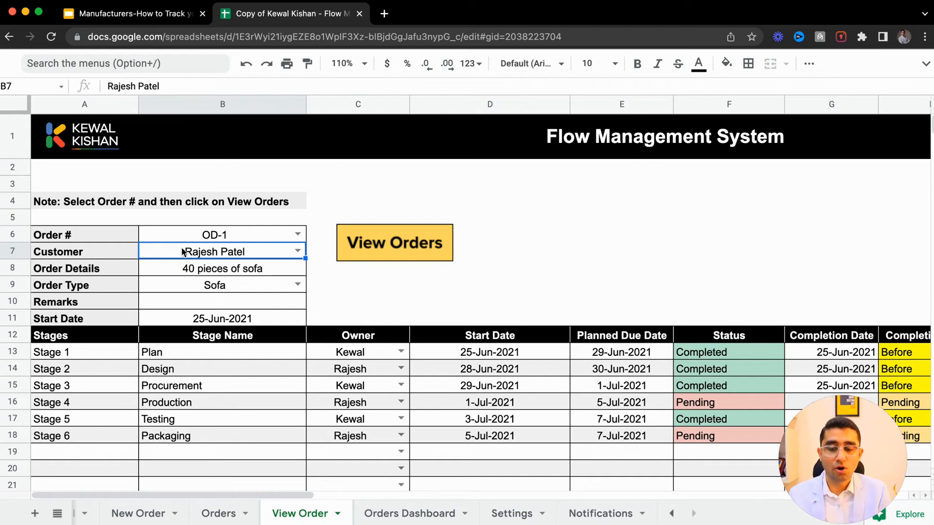
left_click(196, 271)
left_click(203, 286)
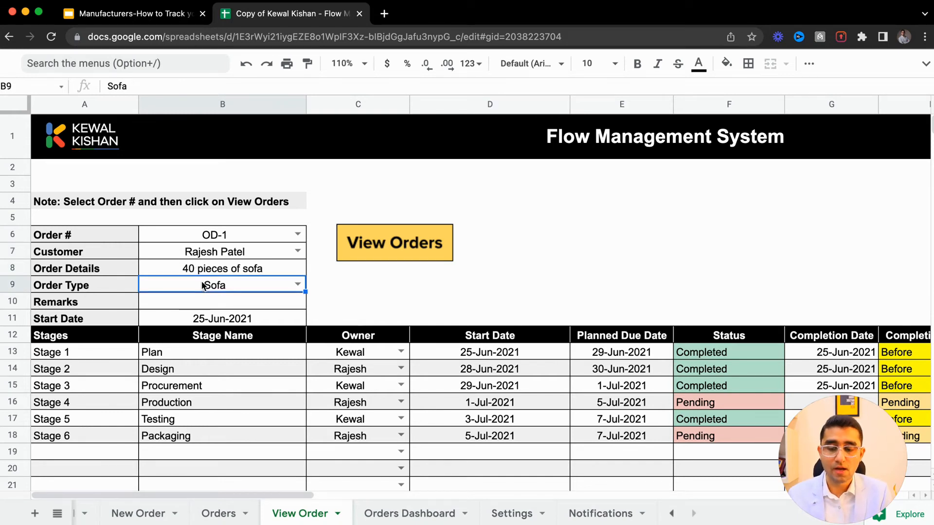
left_click(211, 318)
left_click(181, 359)
left_click(183, 386)
left_click(350, 367)
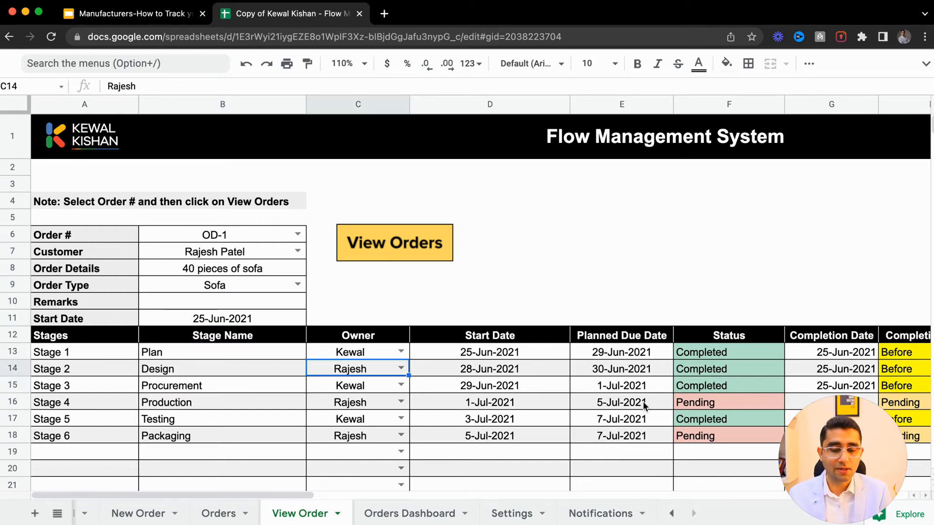
left_click(695, 350)
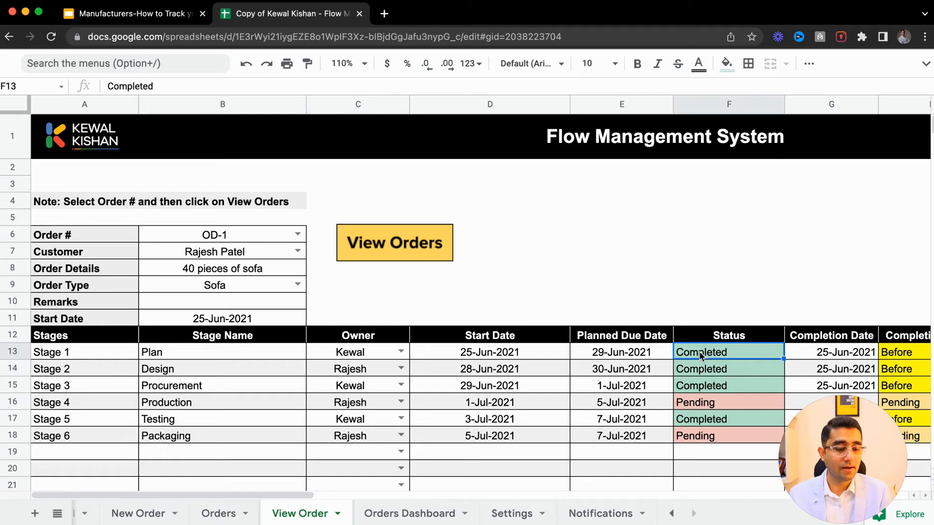
left_click(701, 370)
left_click(702, 387)
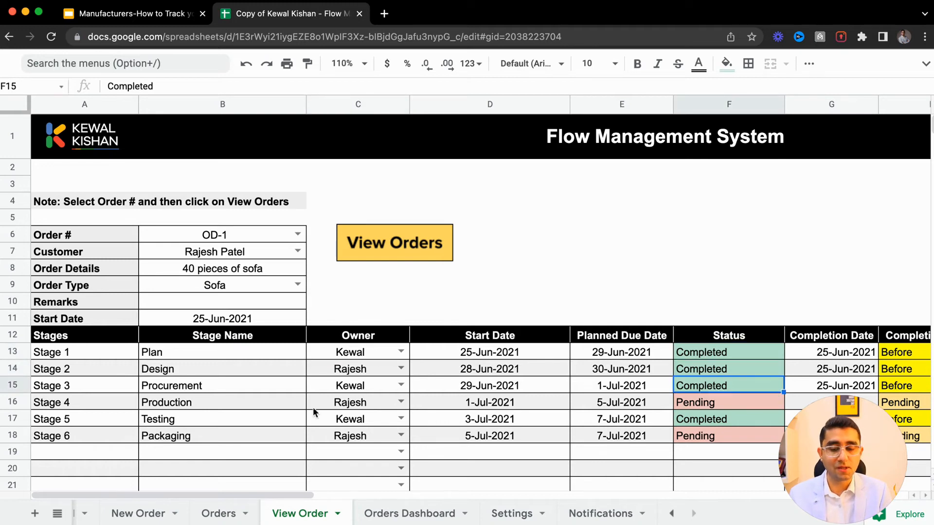
left_click(331, 384)
left_click(477, 388)
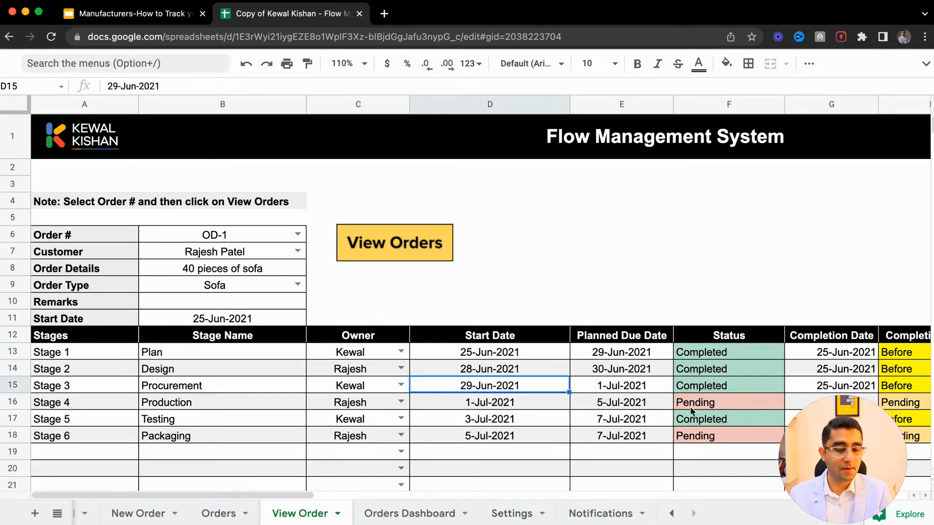
left_click(693, 403)
left_click(719, 437)
scroll(719, 437, "right", 2)
scroll(719, 436, "right", 2)
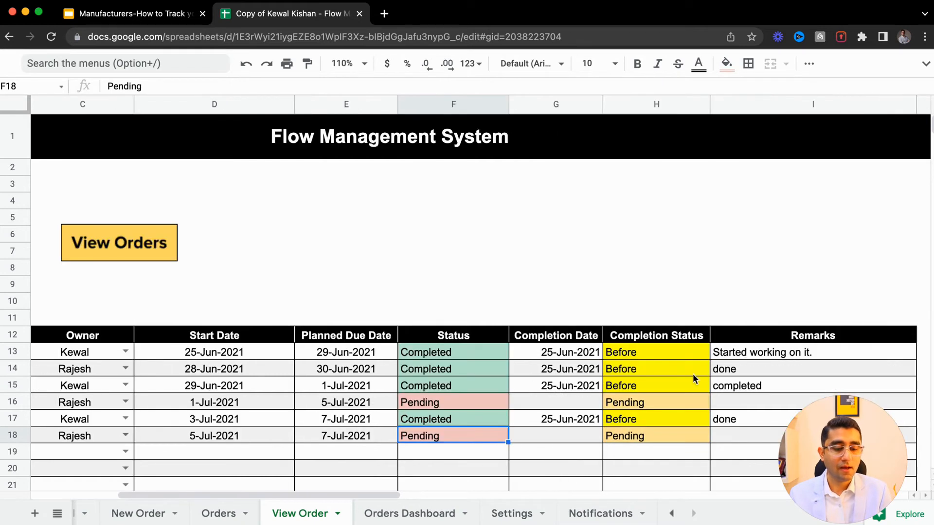
left_click(663, 349)
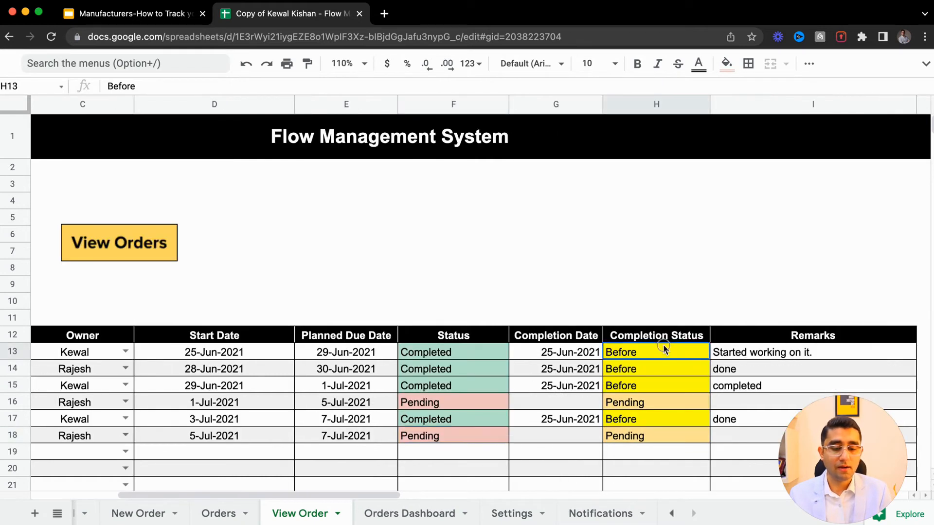
left_click(648, 365)
left_click(654, 399)
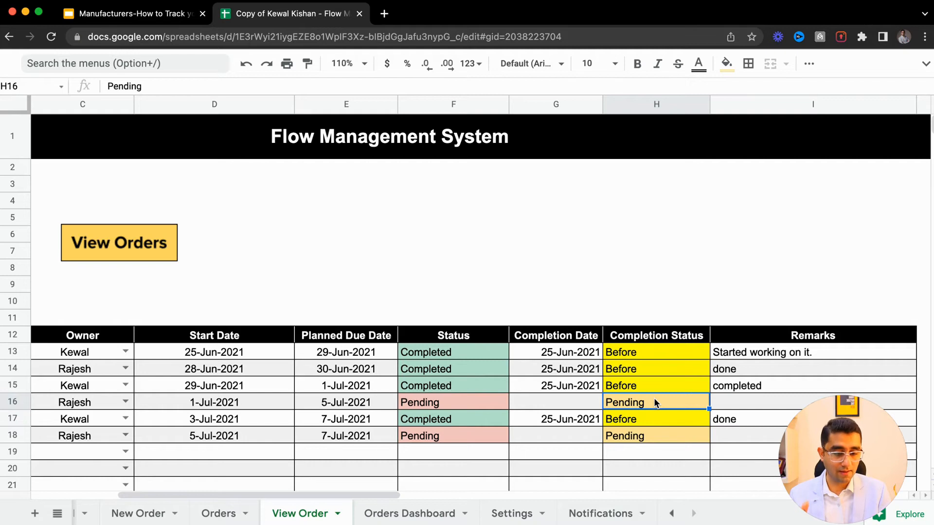
scroll(654, 398, "left", 4)
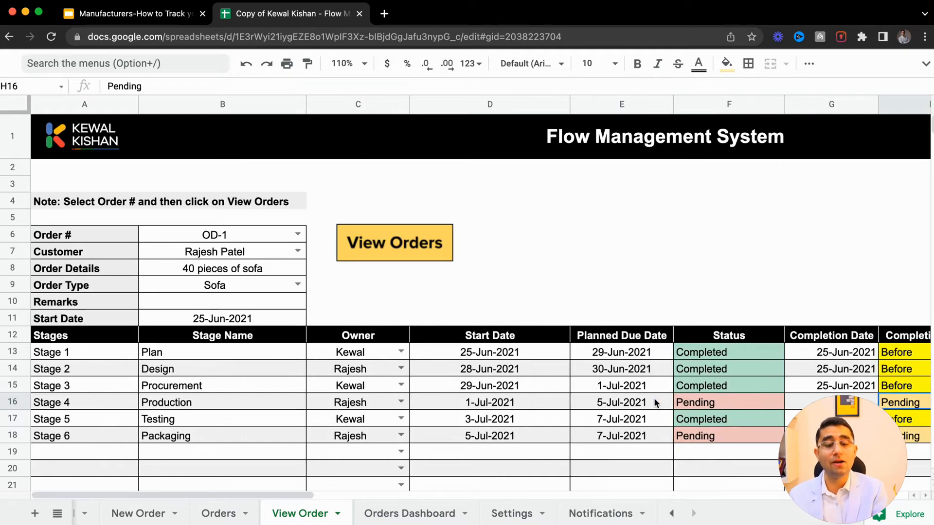
- Switch to the Orders Dashboard sheet and clear the existing order results table
left_click(378, 518)
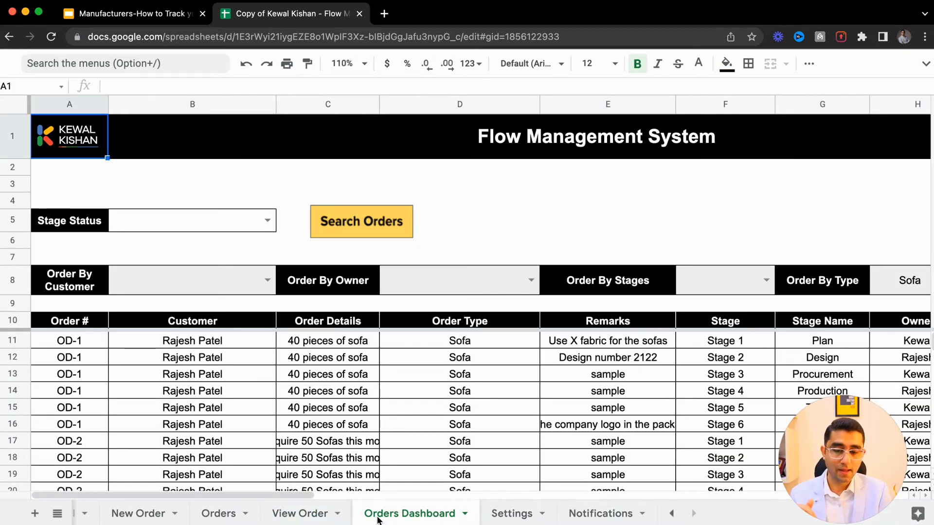
left_click(168, 354)
left_click(166, 346)
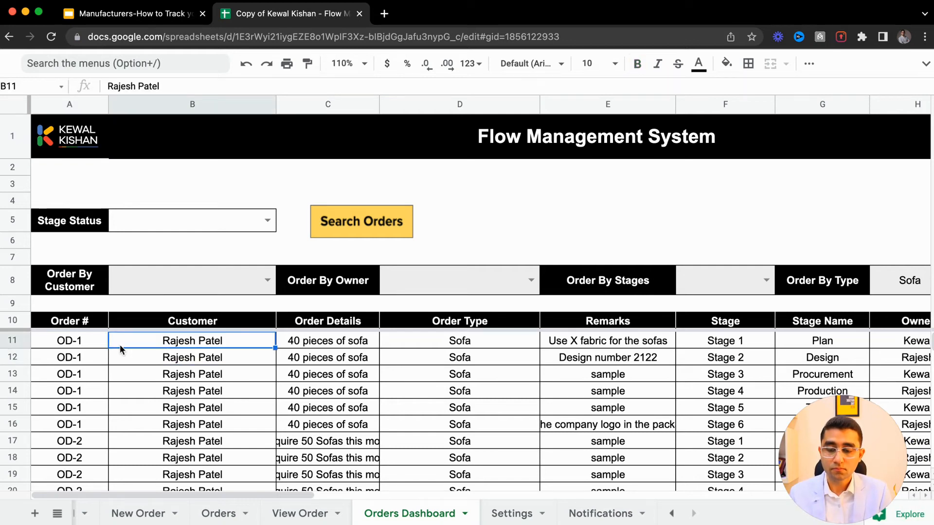
left_click(93, 335)
key("ctrl+shift+Down")
key("ctrl+shift+Right")
key("Delete")
key("Left")
key("Up")
key("Up")
key("Up")
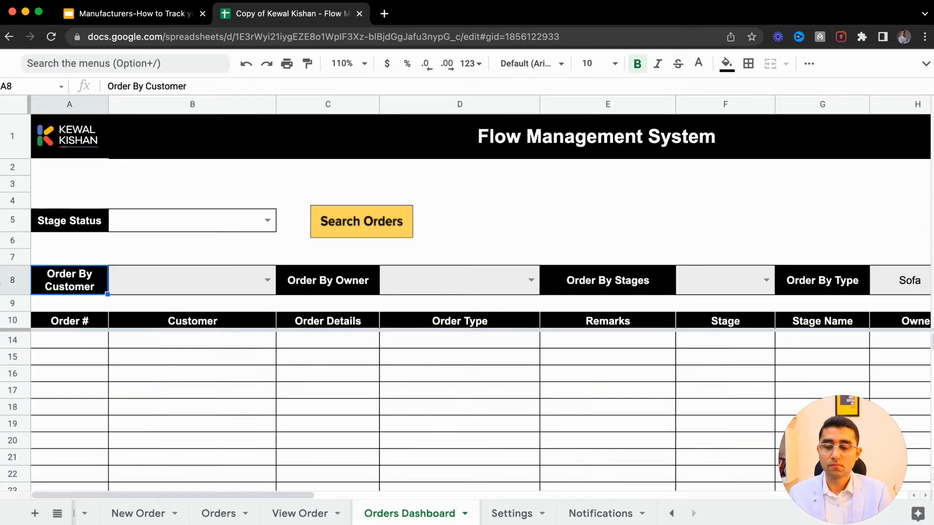
- Set Stage Status to Pending and run Search Orders
left_click(266, 230)
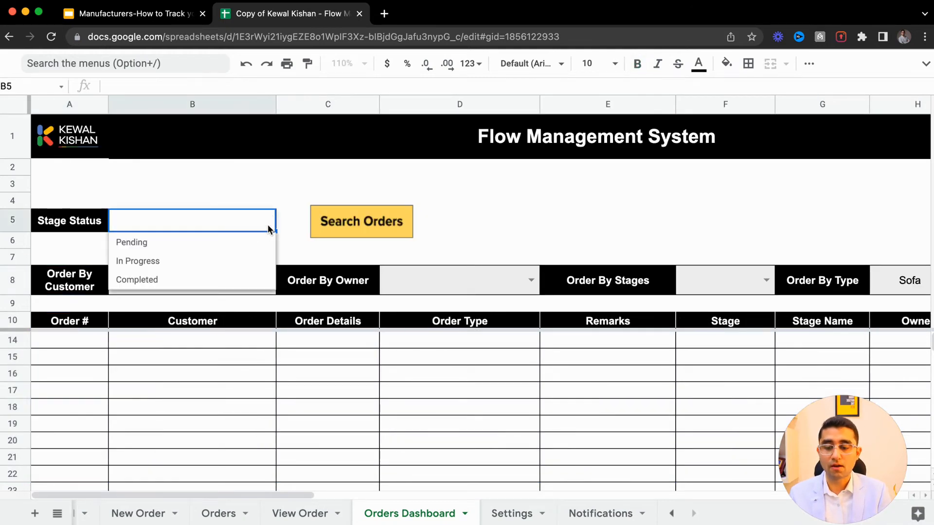
left_click(224, 242)
left_click(355, 222)
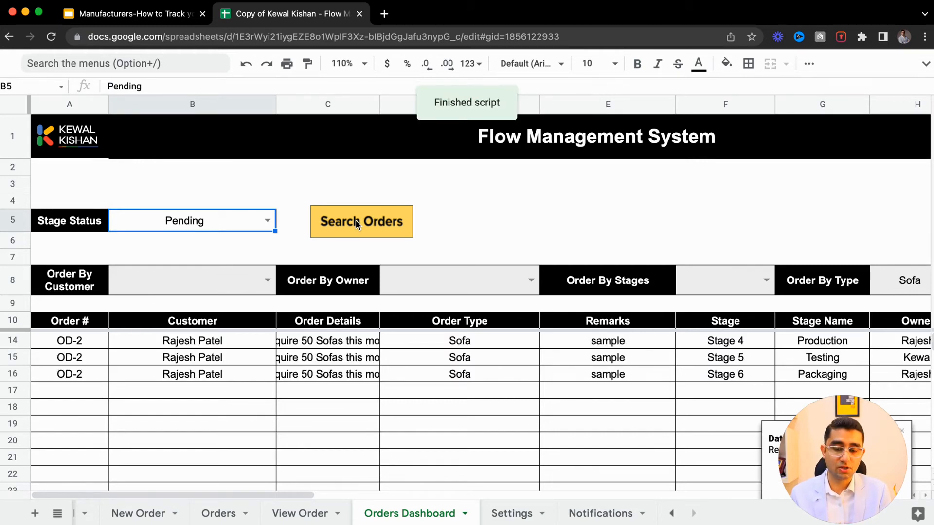
- Browse the pending-stage search results across their columns
left_click(176, 325)
left_click(177, 340)
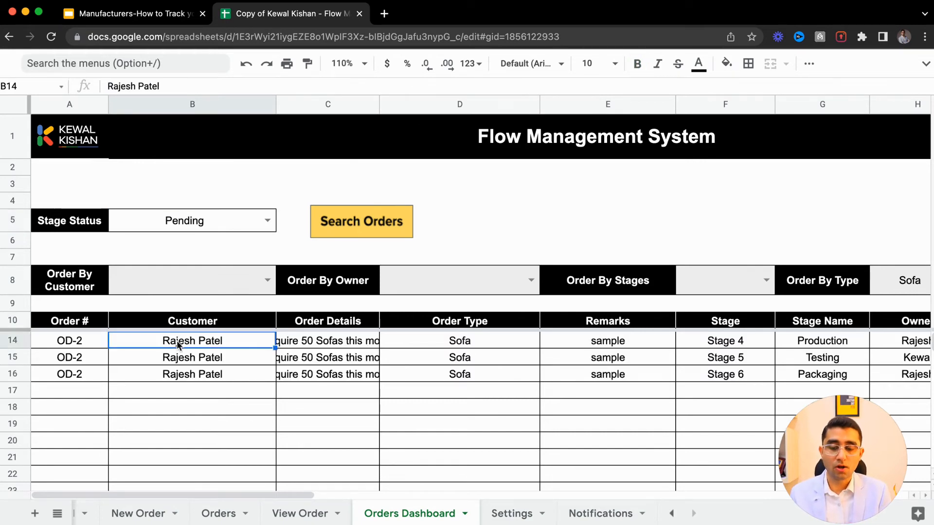
key("Right")
key("Right")
key("Right")
key("Right")
key("Right")
key("Right")
key("Right")
key("Right")
key("Right")
key("Right")
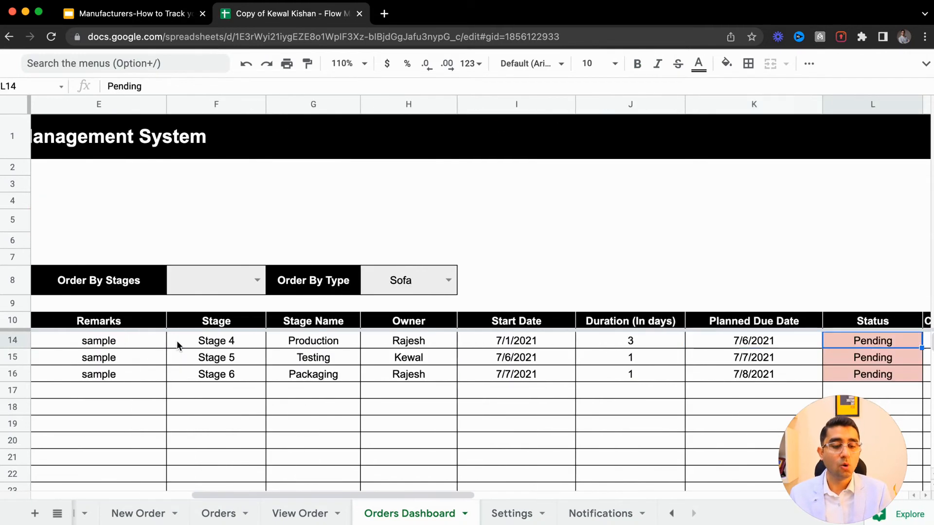
key("Left")
key("Left")
key("Left")
key("Left")
key("Left")
key("Left")
key("Left")
key("Left")
key("Left")
key("Left")
key("Left")
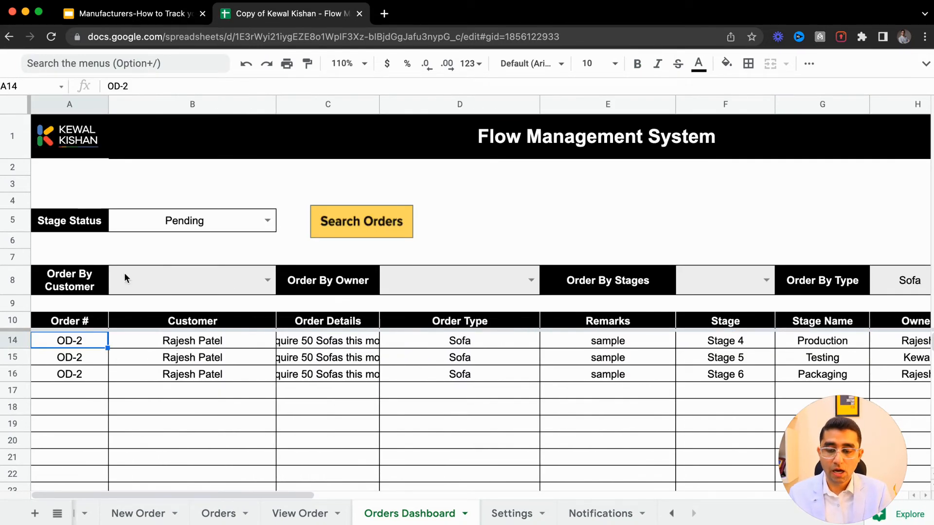
- Set Stage Status to Completed, run Search Orders, and scroll through the returned results
left_click(267, 220)
left_click(208, 279)
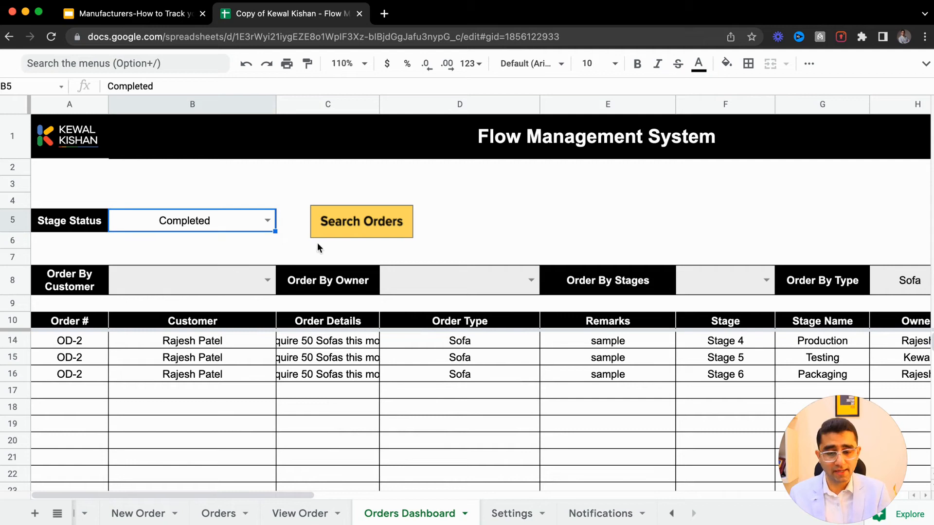
left_click(355, 228)
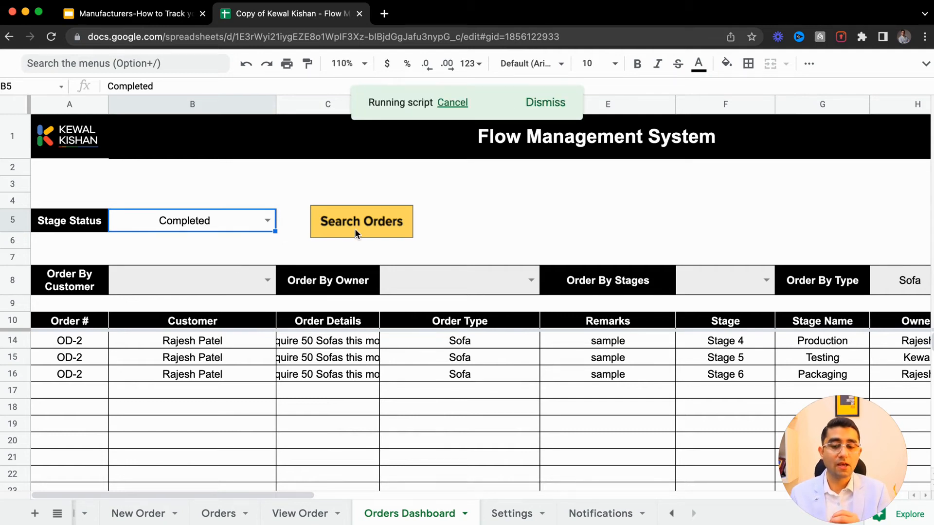
scroll(336, 326, "right", 10)
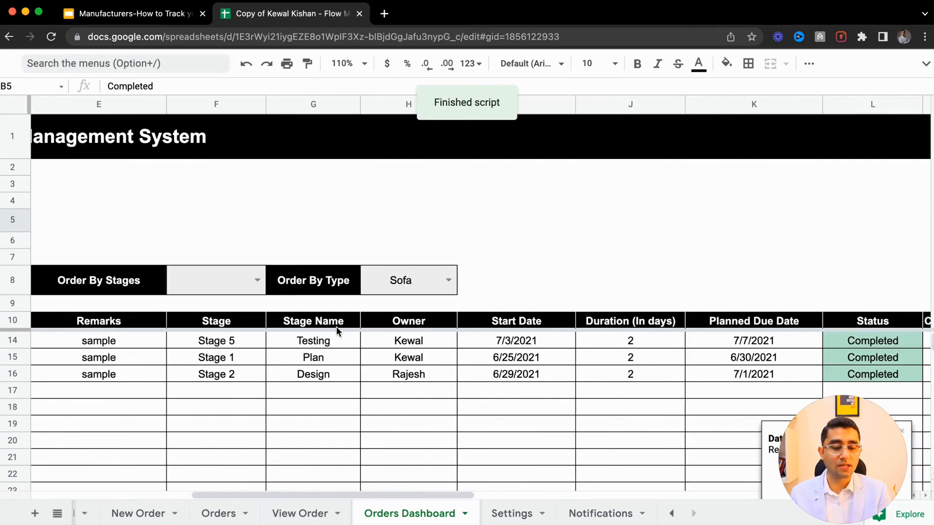
scroll(336, 325, "left", 10)
scroll(336, 326, "up", 1)
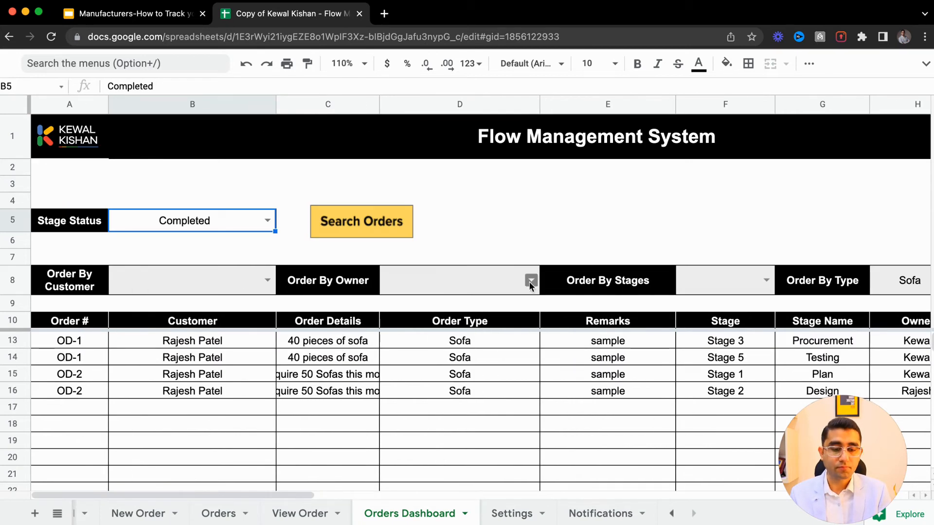
left_click(267, 279)
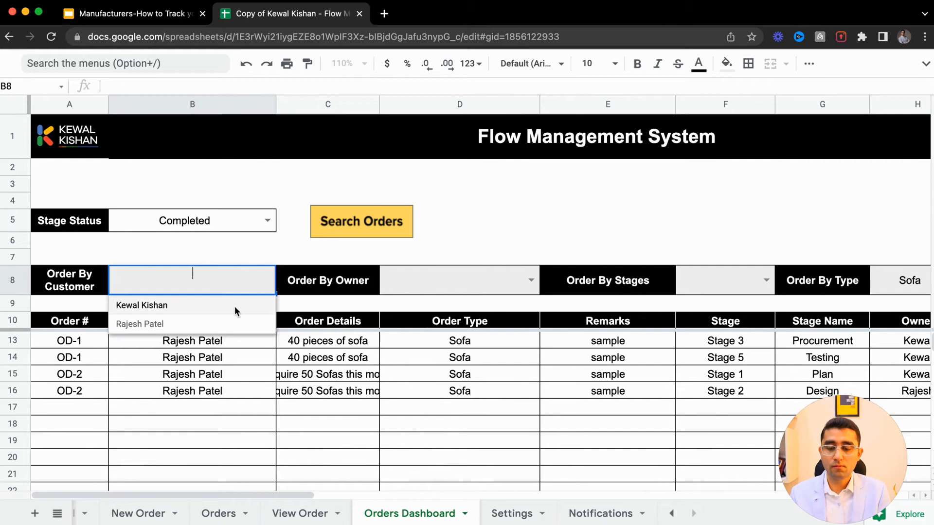
left_click(219, 321)
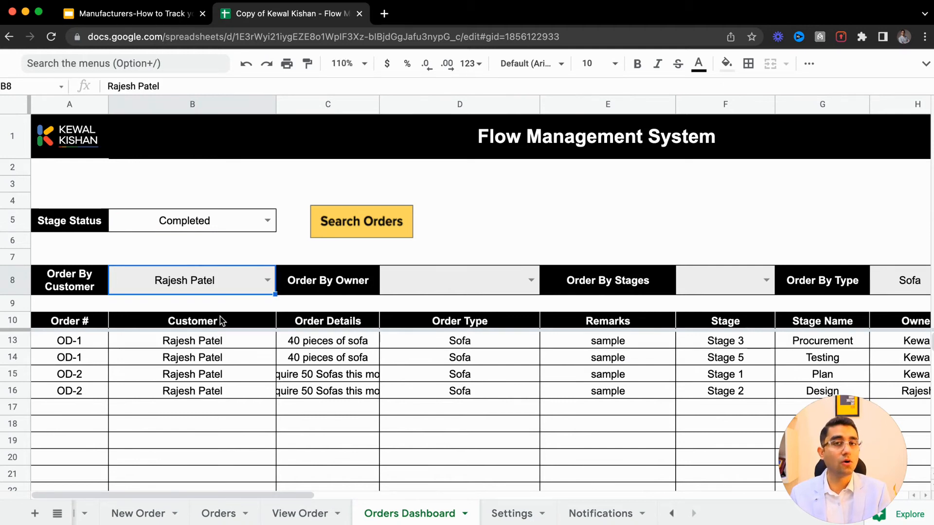
left_click(397, 229)
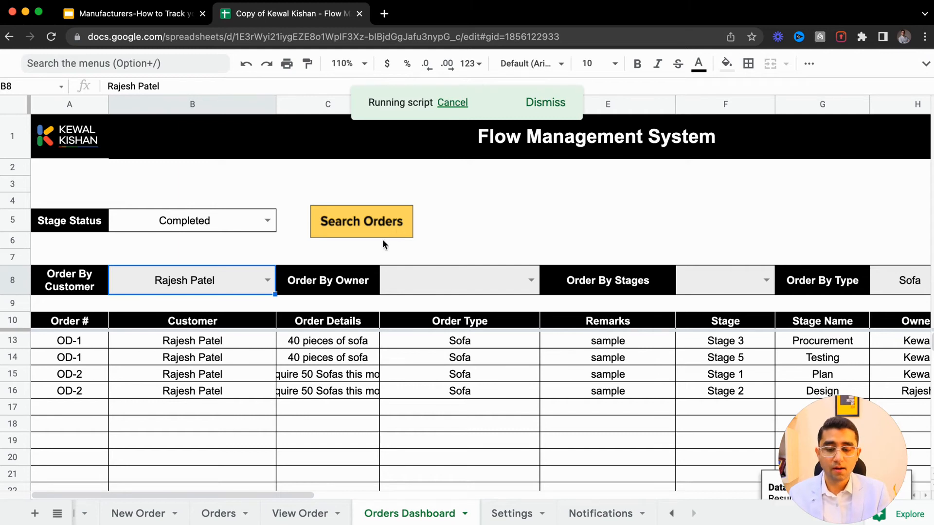
- Clear the Stage Status filter and rerun Search Orders for the selected customer
left_click(233, 220)
key("Delete")
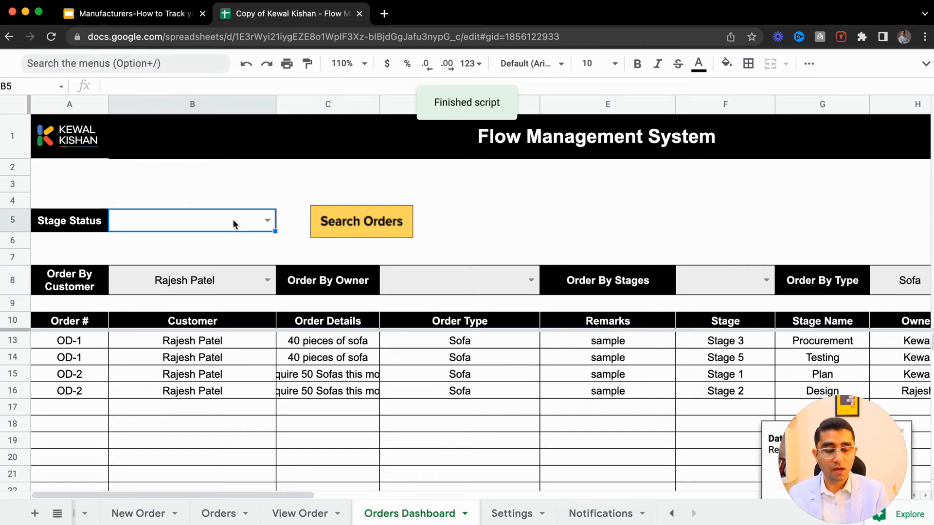
left_click(244, 241)
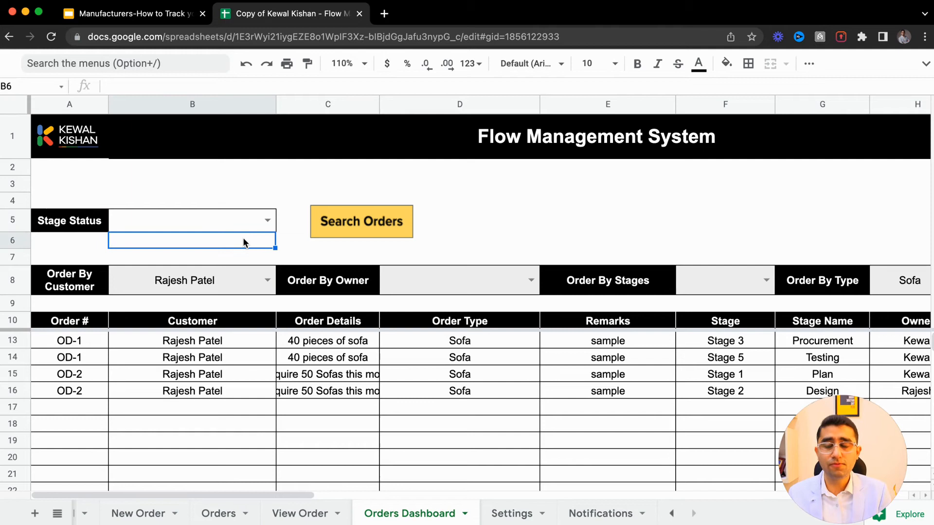
left_click(210, 285)
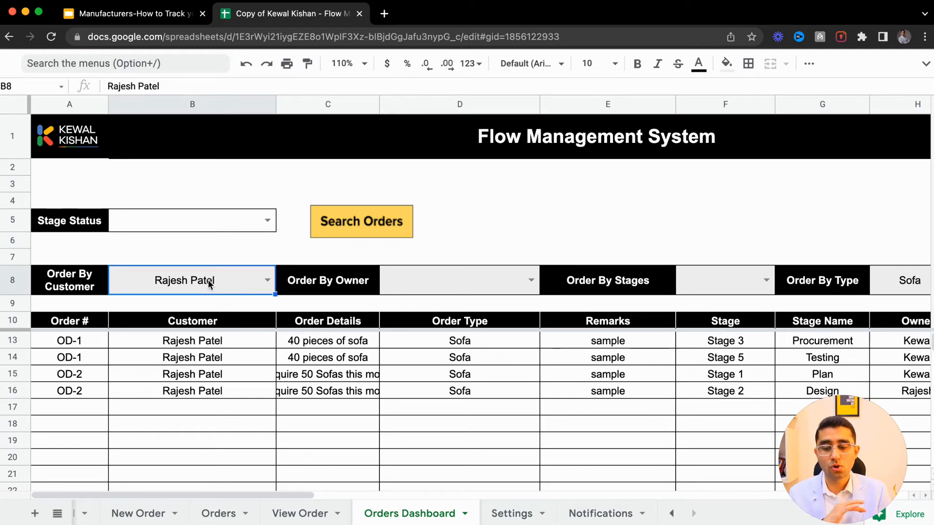
left_click(384, 225)
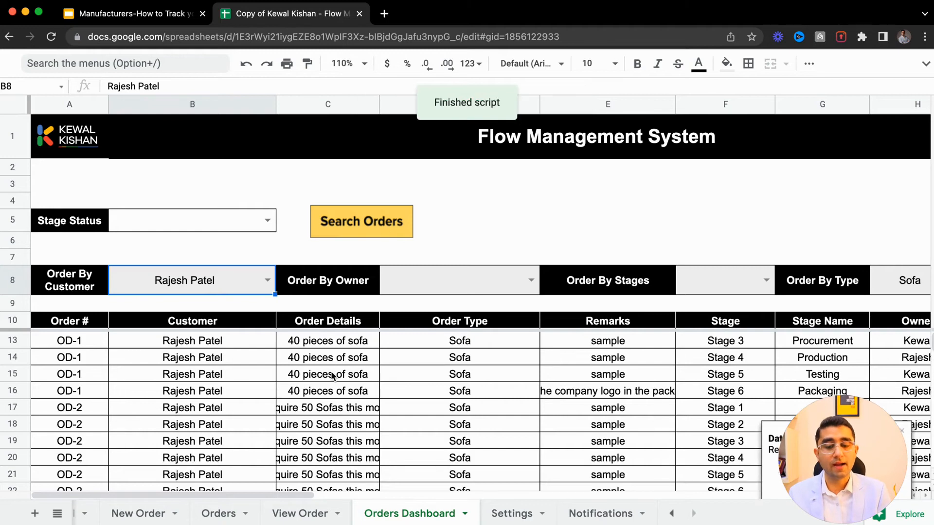
- Browse the customer's search results row by row across all columns
left_click(248, 363)
key("Down")
key("Down")
key("Down")
key("Down")
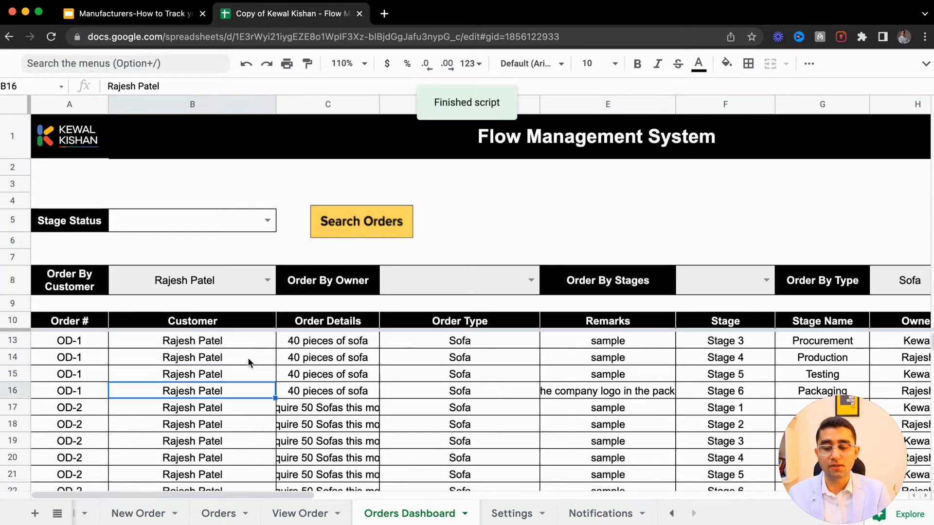
key("Down")
key("Down")
key("Right")
key("Right")
key("Right")
key("Right")
key("Right")
key("Right")
key("Right")
key("Right")
key("Right")
key("Right")
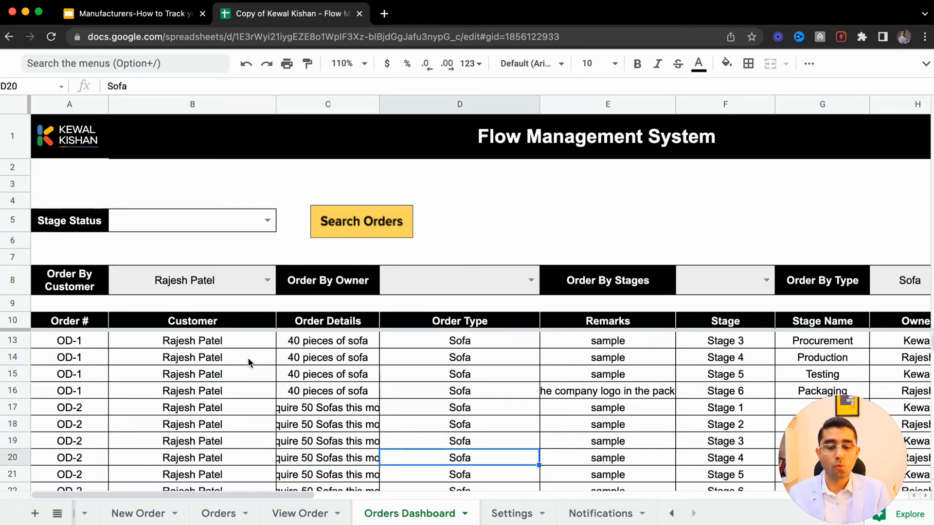
key("Right")
key("Right")
key("Right")
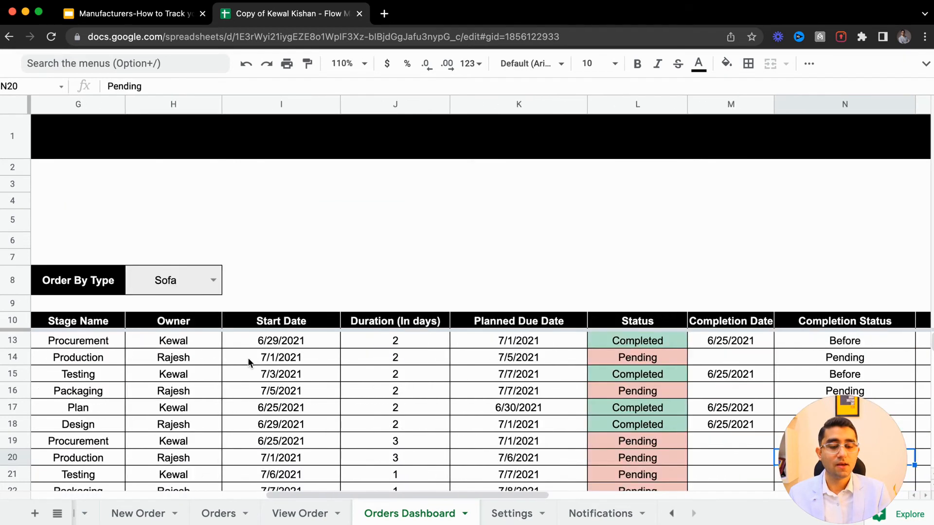
key("Down")
key("Down")
key("Down")
key("Down")
key("Left")
key("Left")
key("Left")
key("Left")
key("Left")
key("Left")
key("Left")
key("Left")
key("Left")
key("Left")
key("Left")
key("Left")
key("Left")
key("Left")
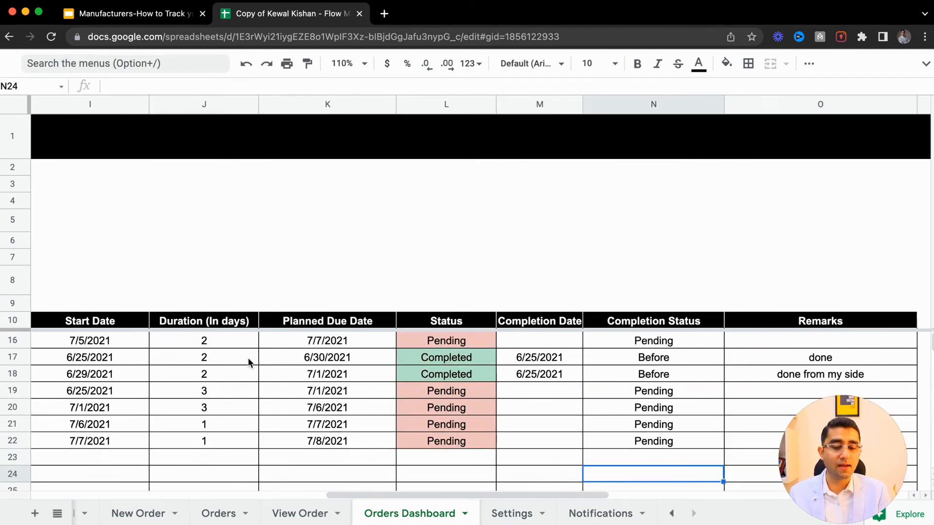
key("Up")
key("Up")
key("super+Up")
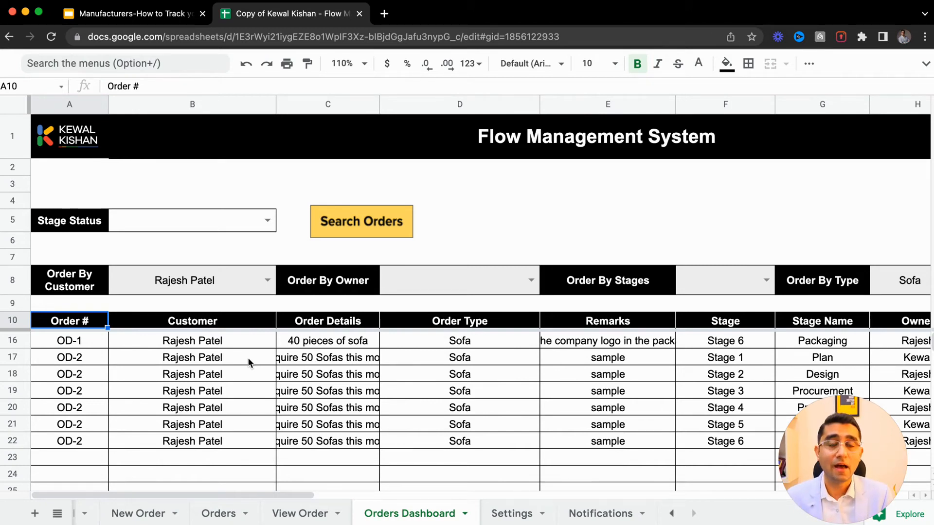
- Flip through the New Order and Orders sheets to reach the View Order sheet
left_click(141, 513)
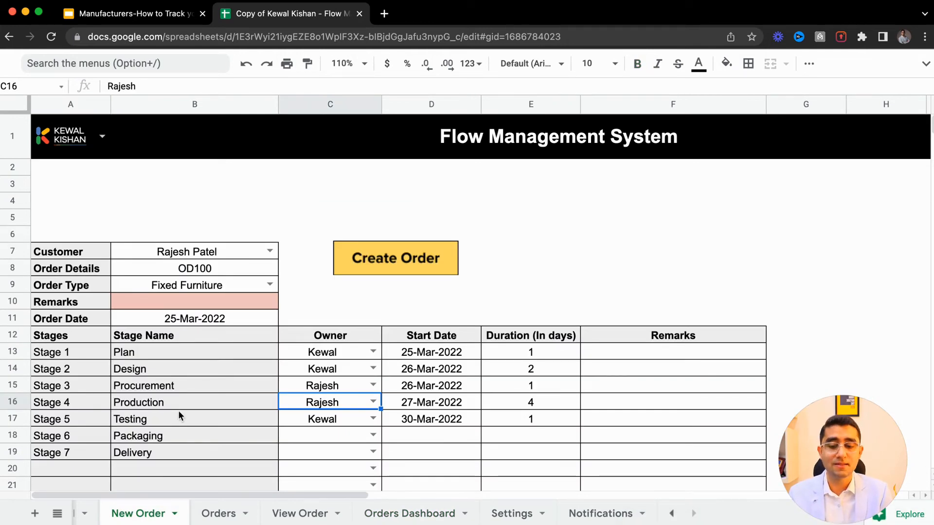
left_click(226, 514)
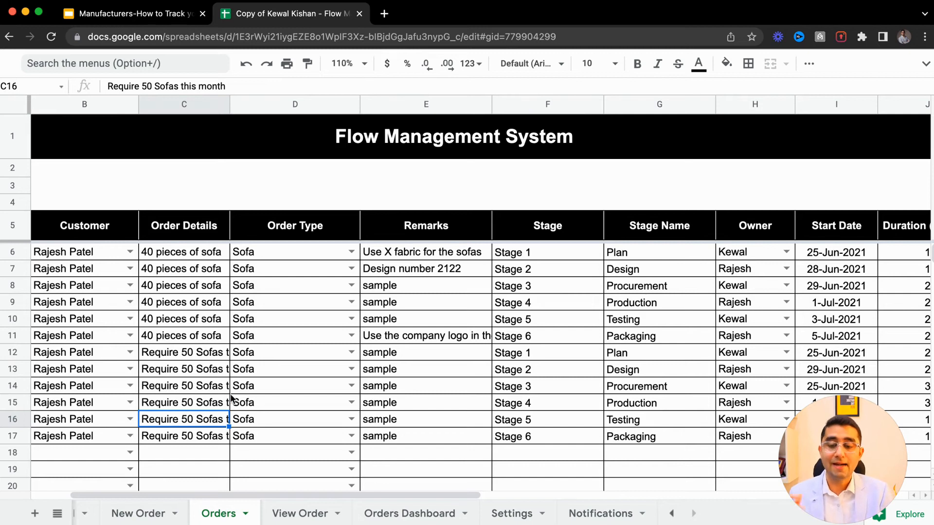
left_click(286, 516)
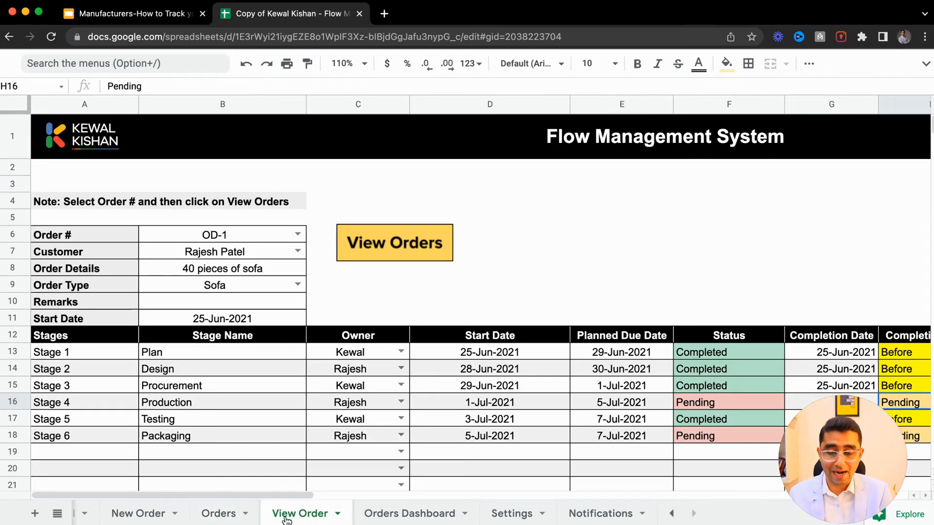
- Inspect the OD-1 stage rows' owners, dates, statuses and completion statuses on View Order
left_click(224, 299)
scroll(468, 402, "right", 5)
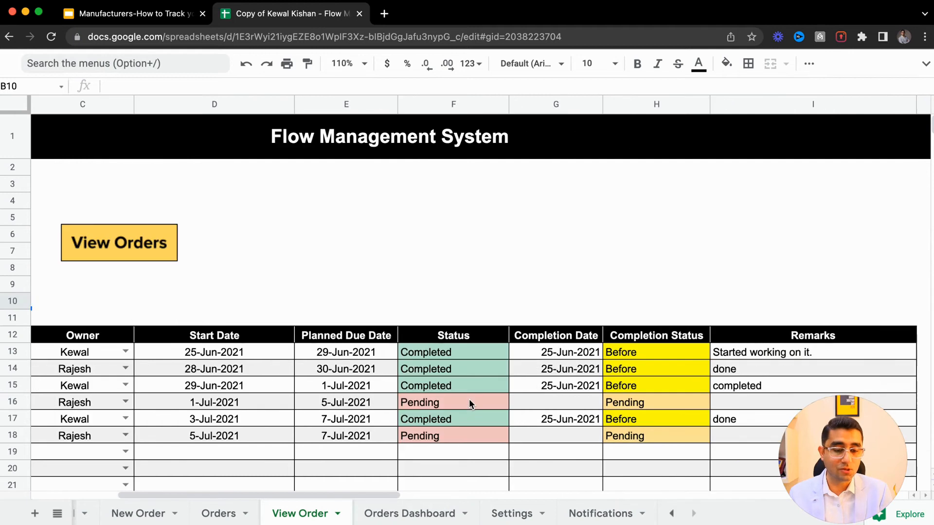
scroll(468, 400, "left", 5)
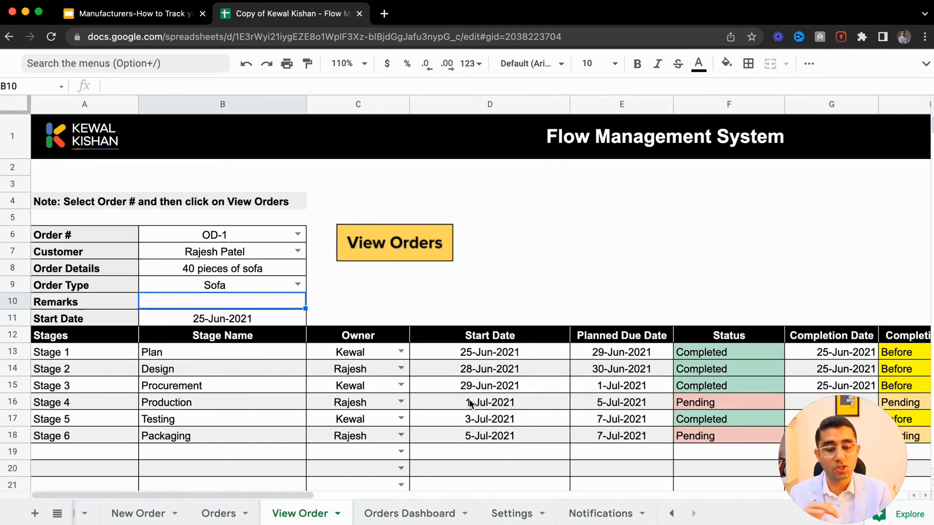
left_click(727, 404)
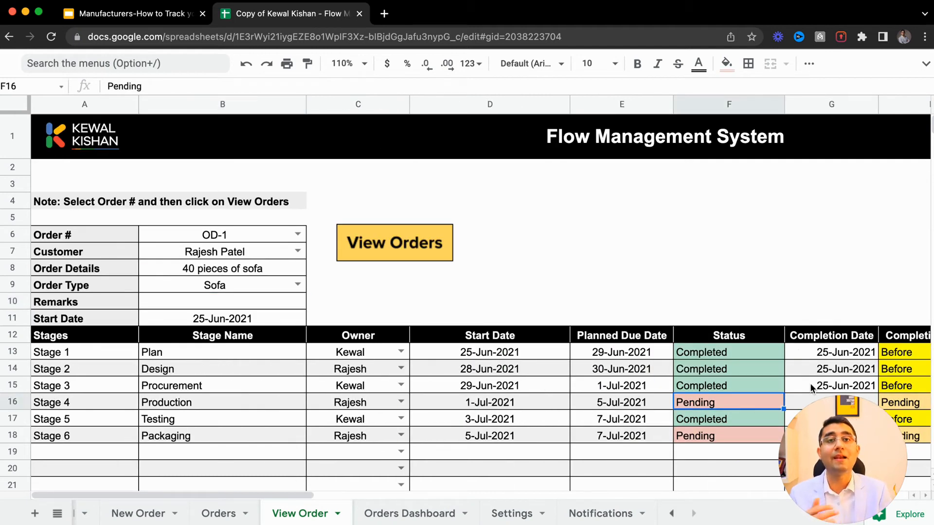
scroll(729, 374, "right", 2)
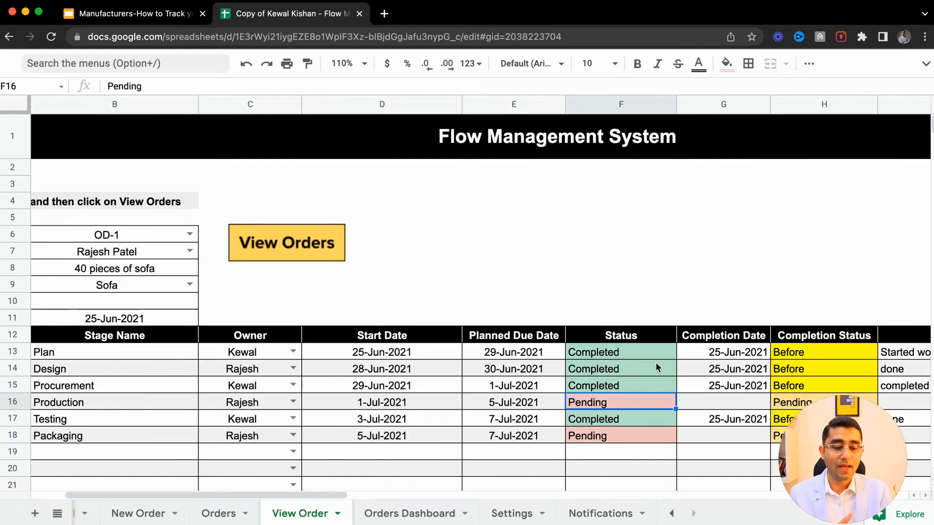
left_click(624, 356)
left_click(836, 354)
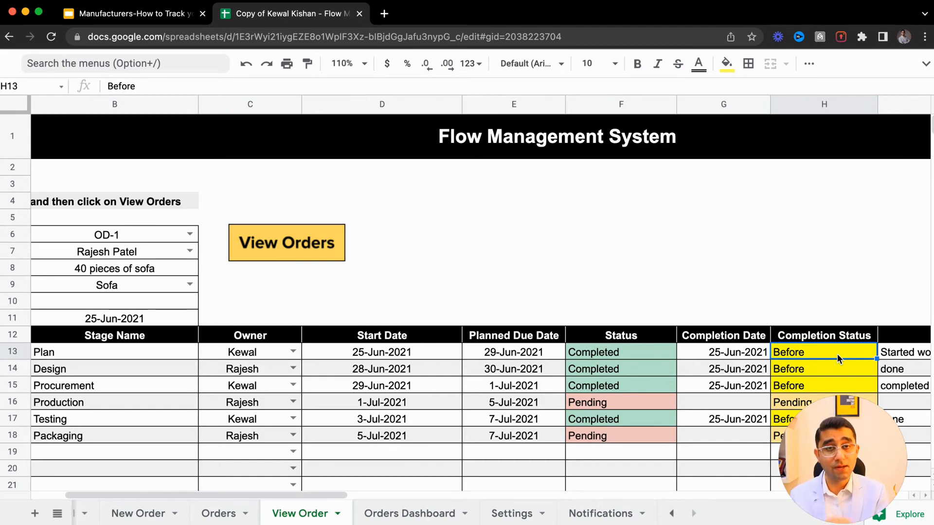
left_click(629, 401)
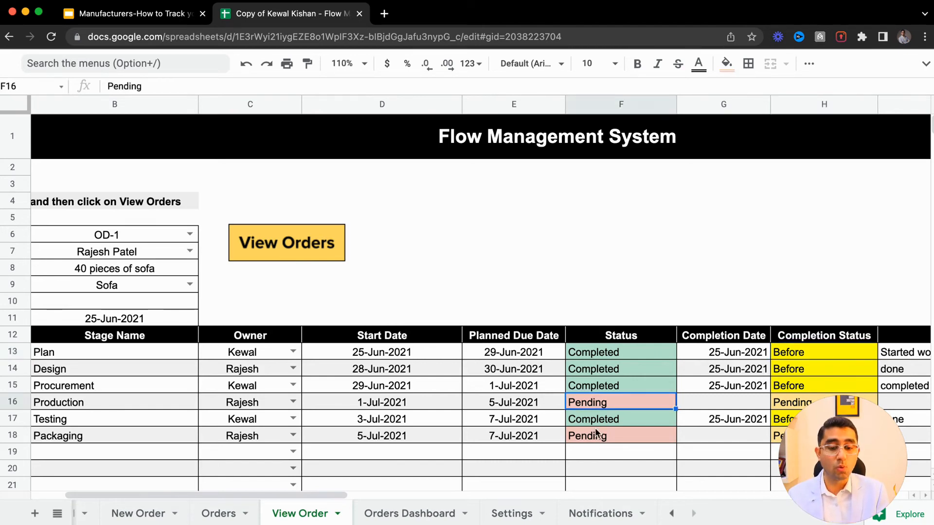
scroll(593, 431, "left", 3)
left_click(336, 408)
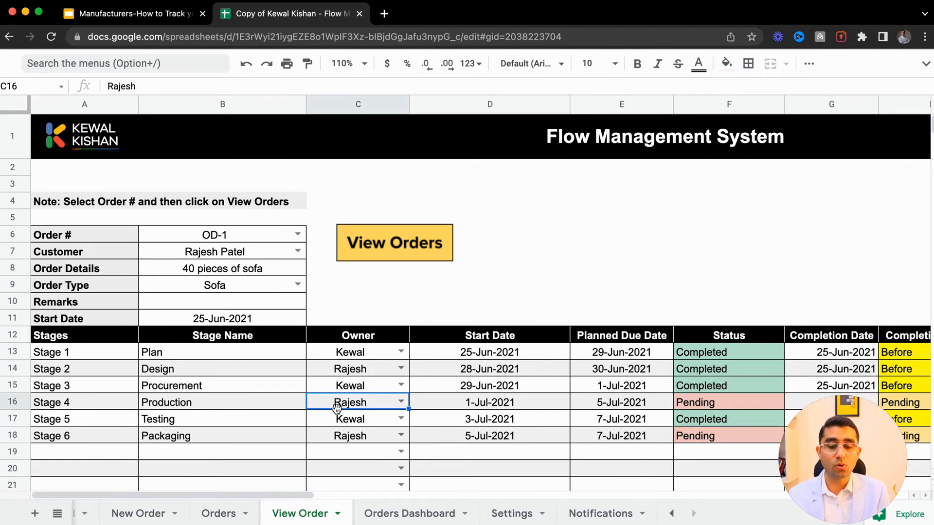
left_click(686, 404)
left_click(231, 397)
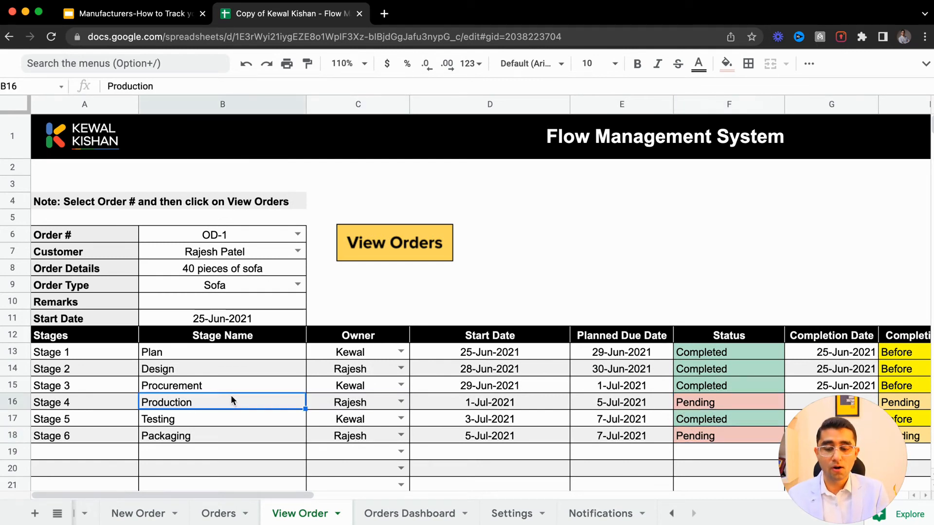
left_click(531, 403)
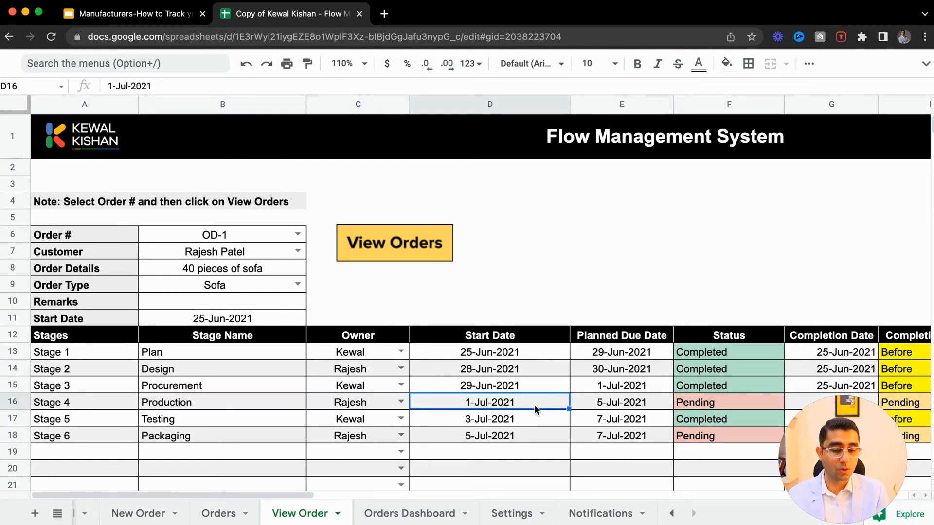
left_click(605, 403)
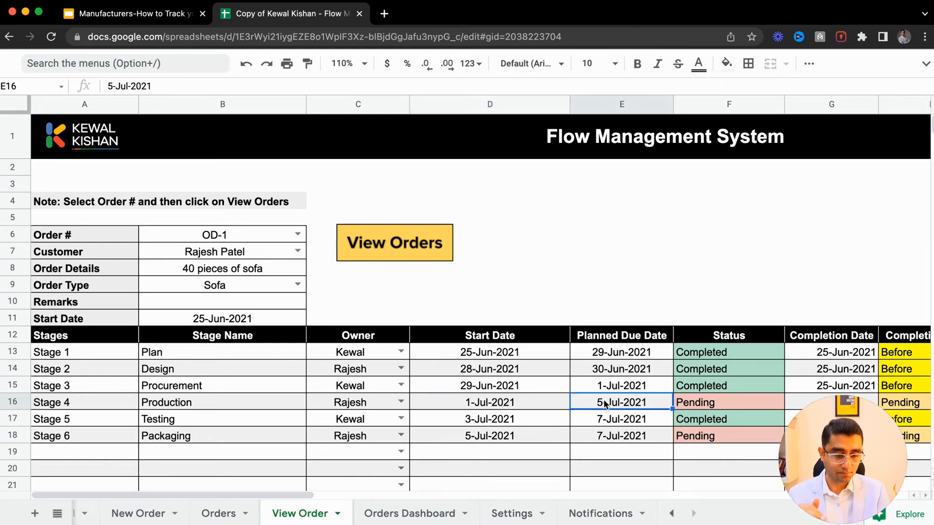
left_click(830, 392)
left_click(642, 392)
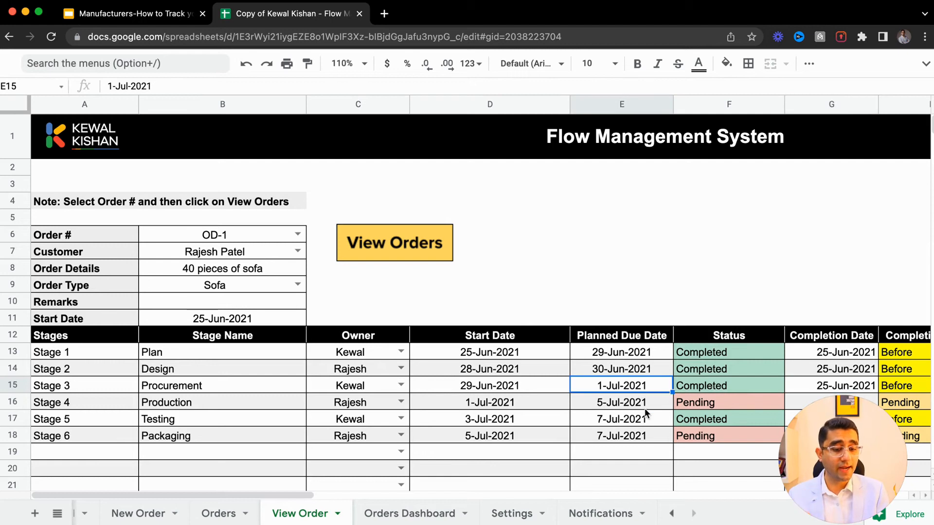
left_click(644, 407)
left_click(696, 400)
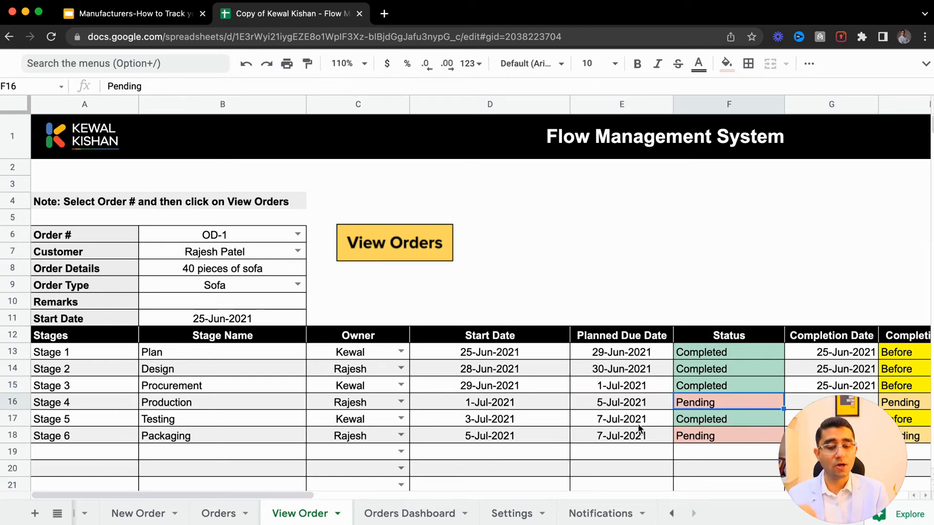
- Return to the Orders Dashboard and review its filter fields and result columns
left_click(426, 513)
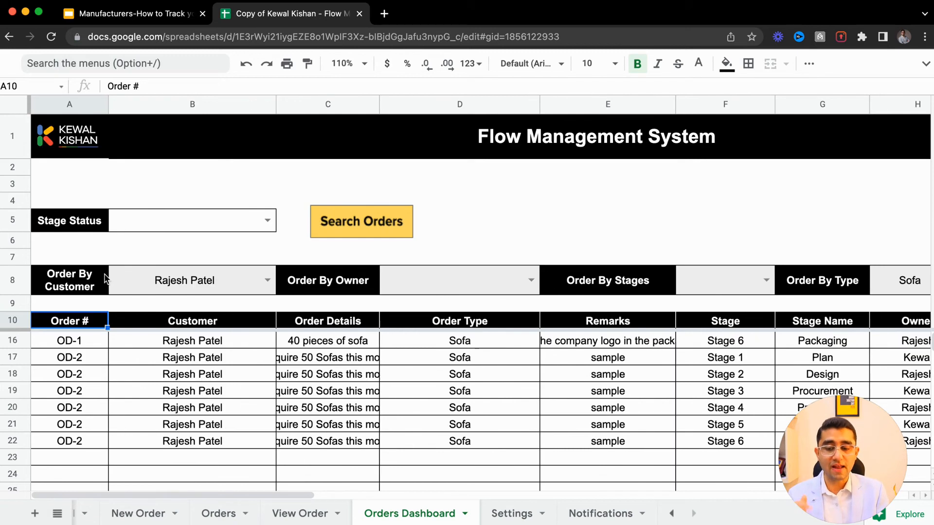
left_click(148, 279)
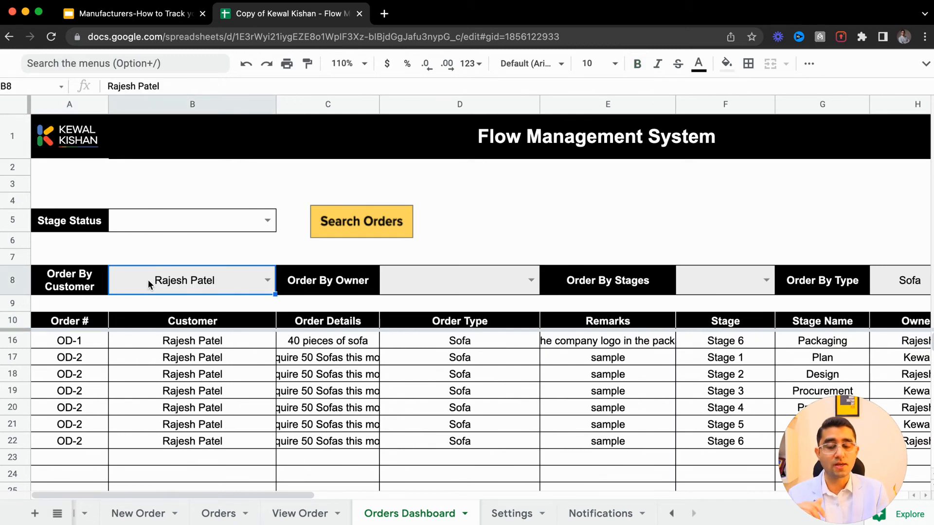
left_click(454, 279)
left_click(701, 288)
scroll(701, 291, "right", 10)
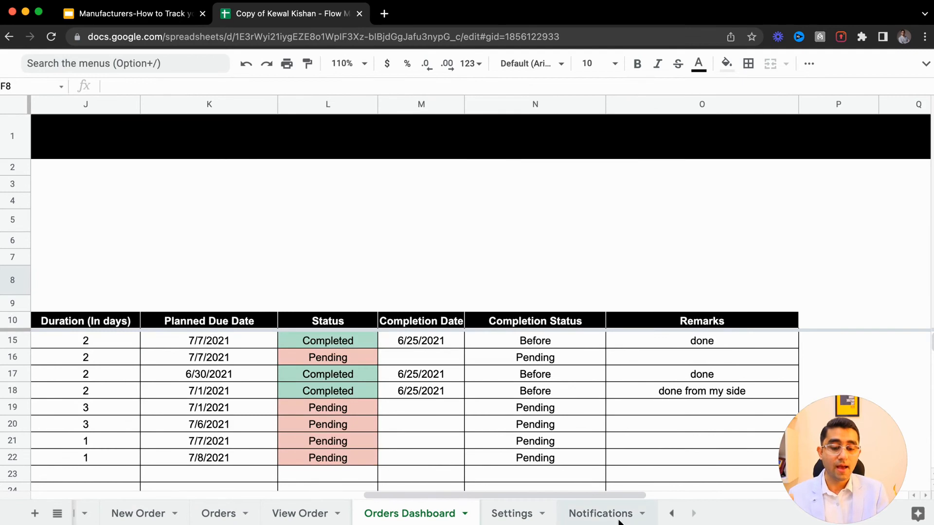
- Open the Notifications sheet
left_click(520, 513)
left_click(565, 516)
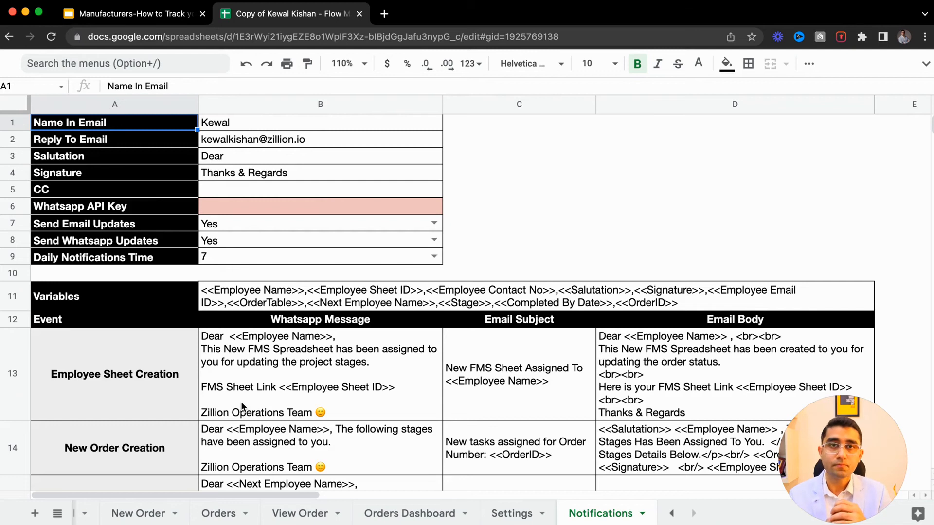
- Review the notification settings fields such as the WhatsApp API key and the email and WhatsApp update toggles
left_click(110, 212)
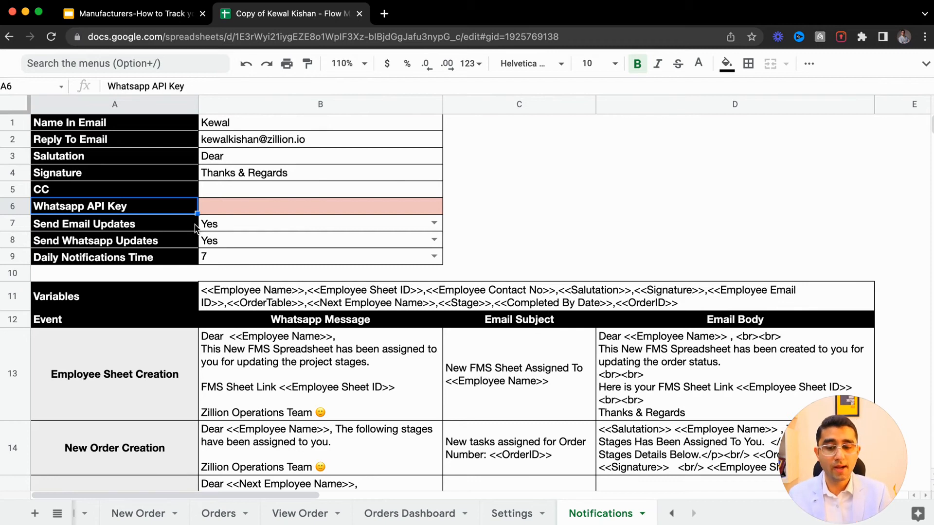
left_click(243, 210)
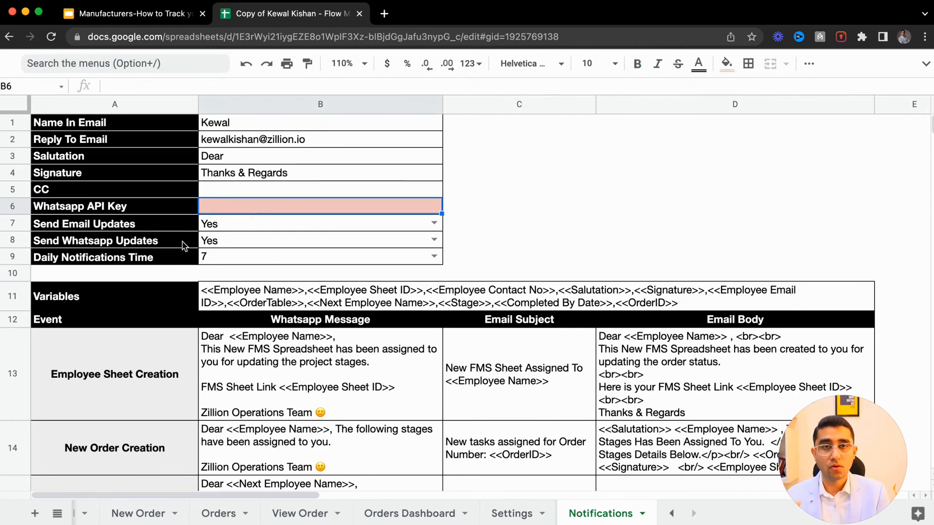
left_click(224, 363)
scroll(223, 364, "down", 1)
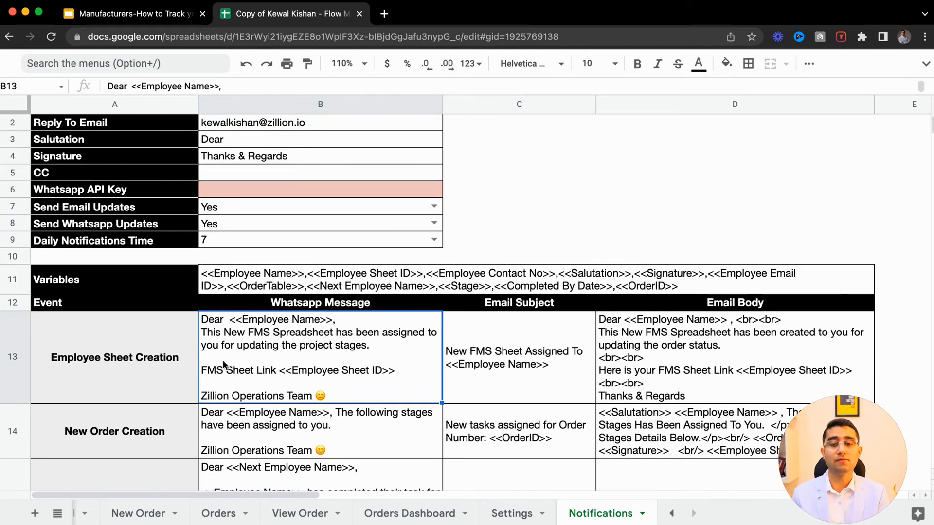
- Review the Employee Sheet Creation and New Order Creation message templates, including WhatsApp text, email subject and body
left_click(112, 370)
scroll(112, 369, "down", 2)
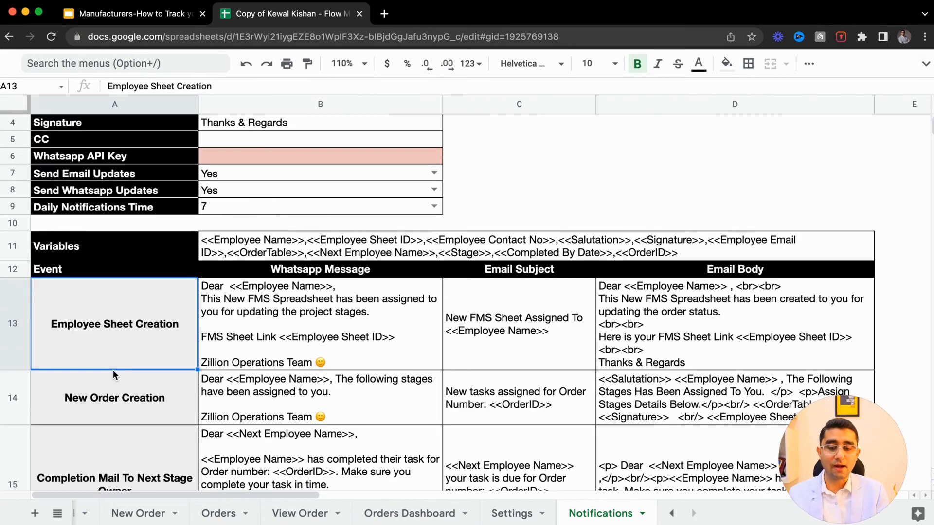
scroll(112, 370, "down", 2)
left_click(112, 369)
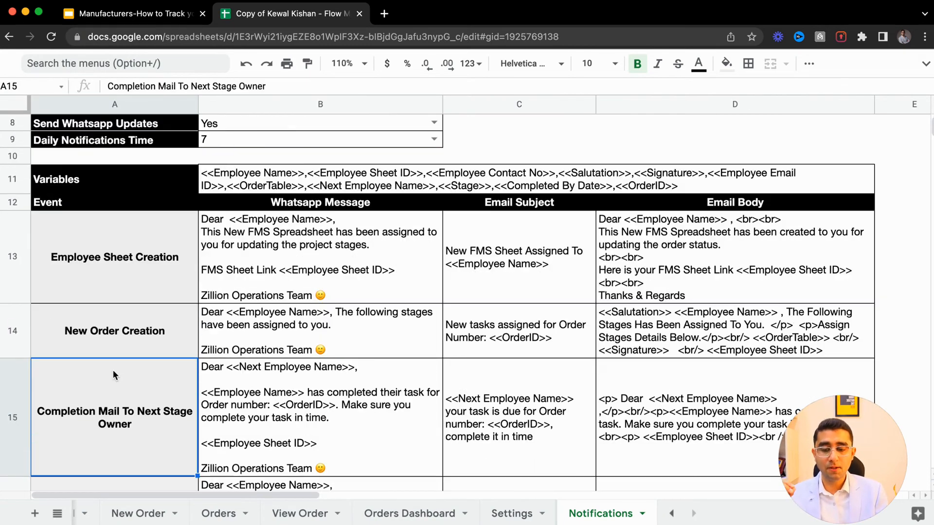
left_click(84, 332)
left_click(248, 325)
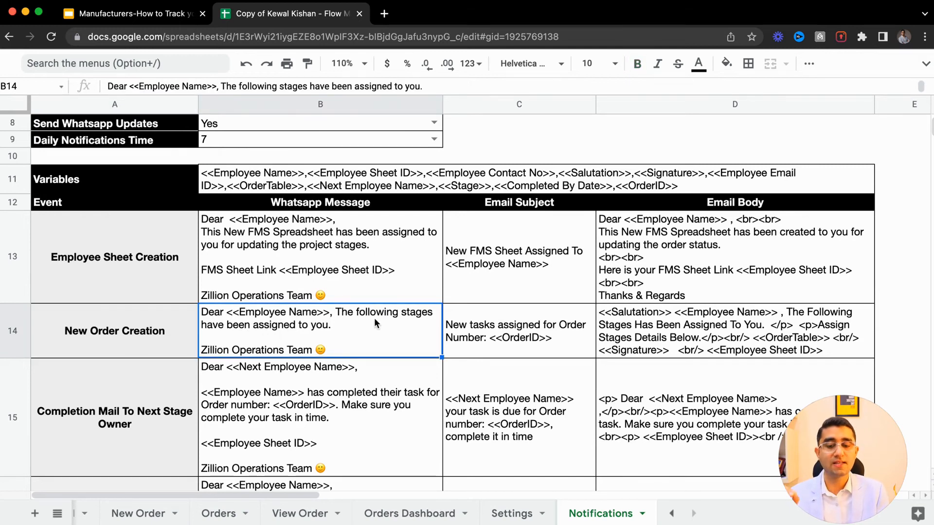
double_click(337, 343)
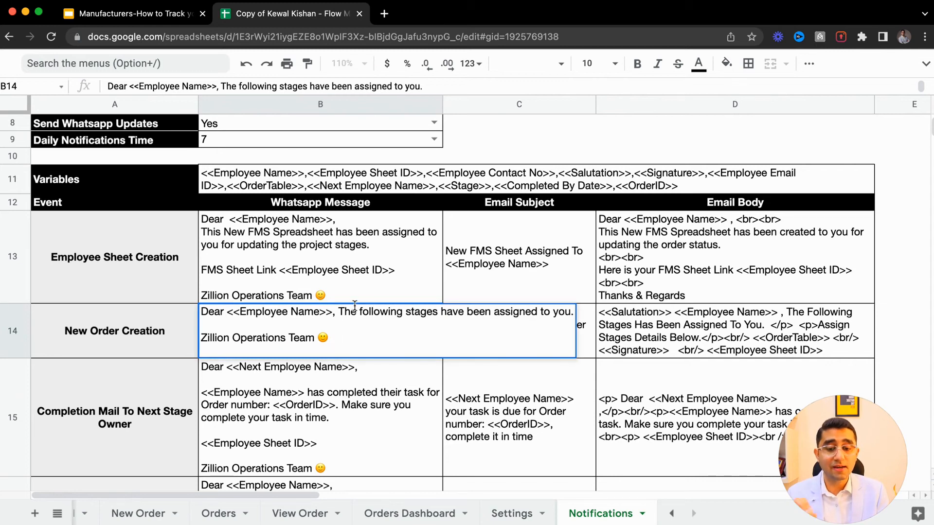
left_click(380, 313)
left_click(160, 329)
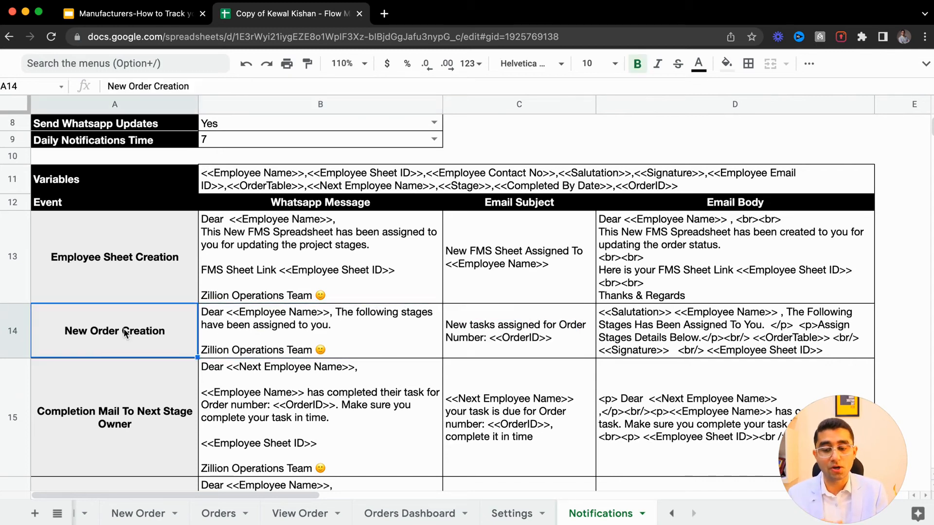
left_click(677, 326)
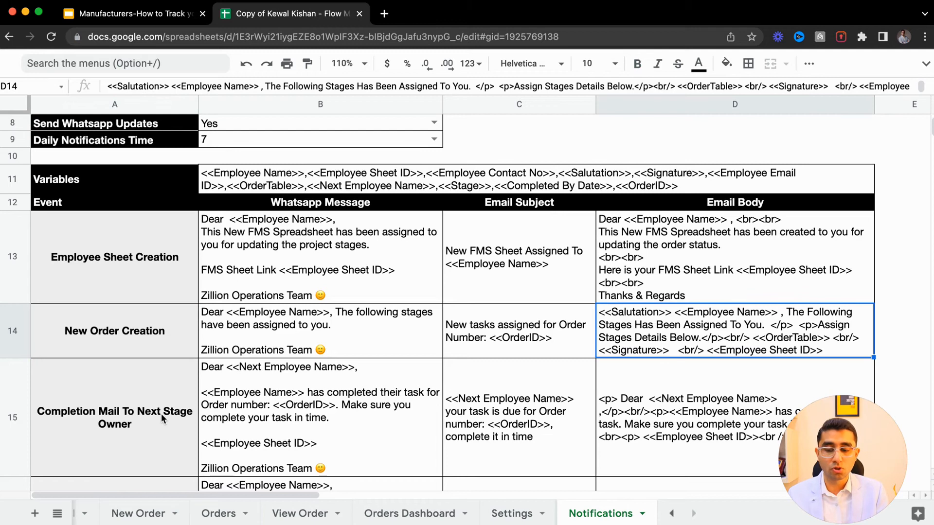
left_click(161, 413)
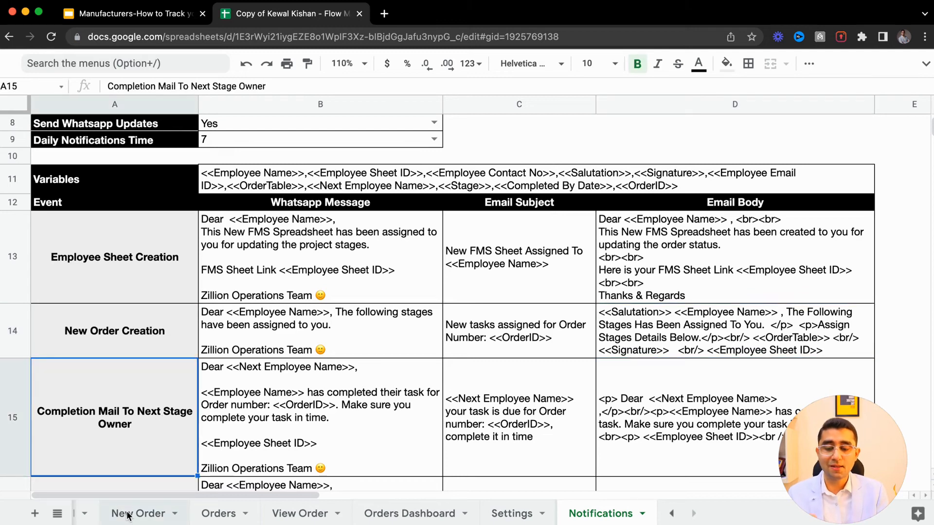
- Switch to the New Order sheet and inspect the owners and start dates assigned to each stage
scroll(129, 511, "left", 2)
left_click(189, 517)
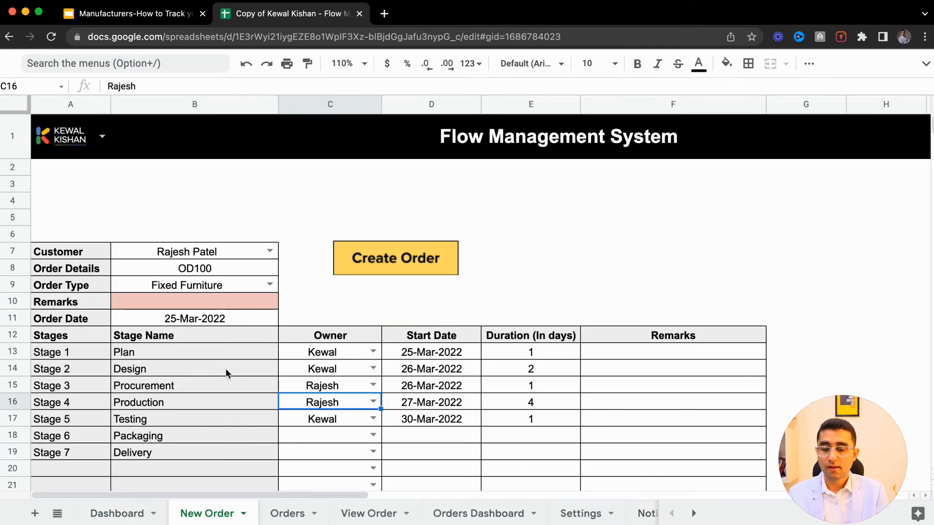
left_click(343, 371)
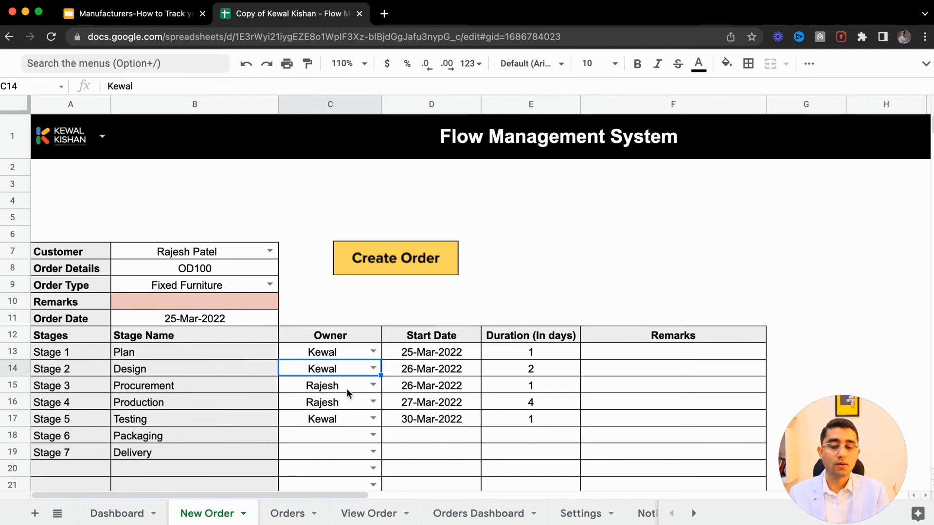
left_click(343, 388)
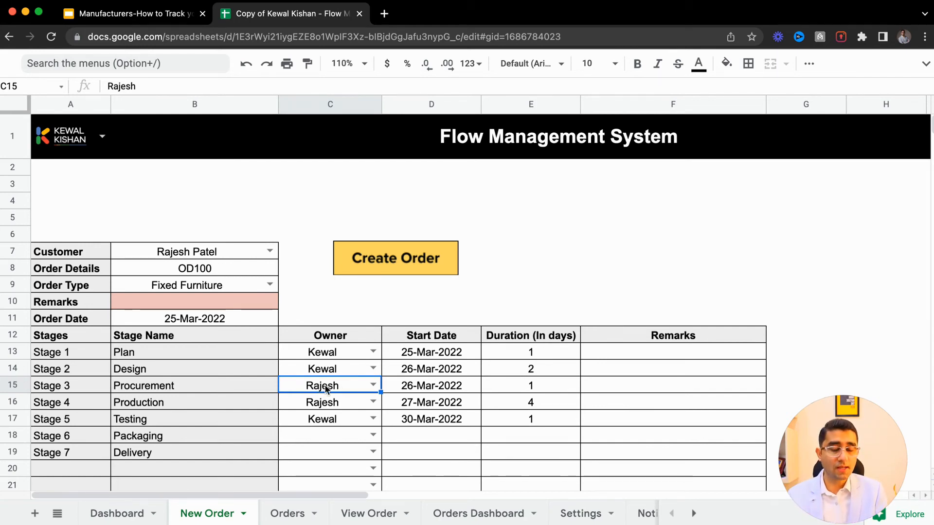
left_click(335, 408)
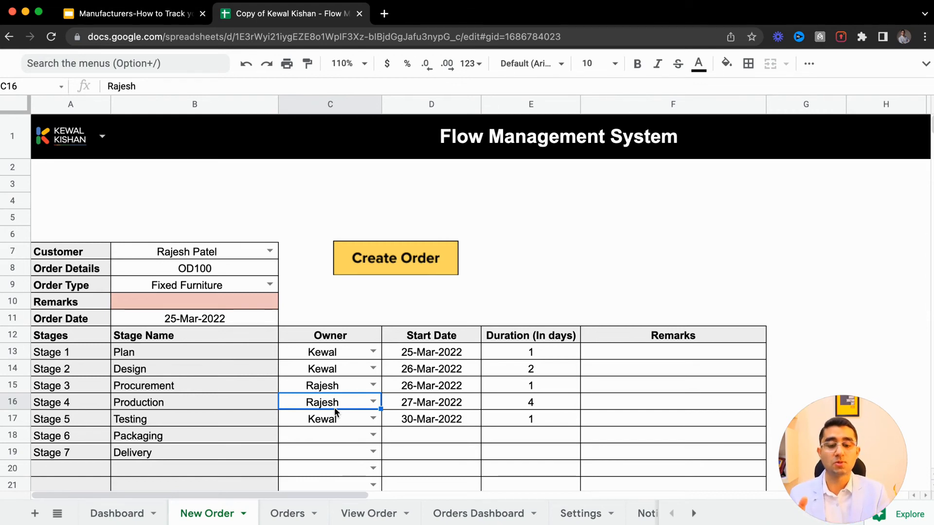
left_click(459, 355)
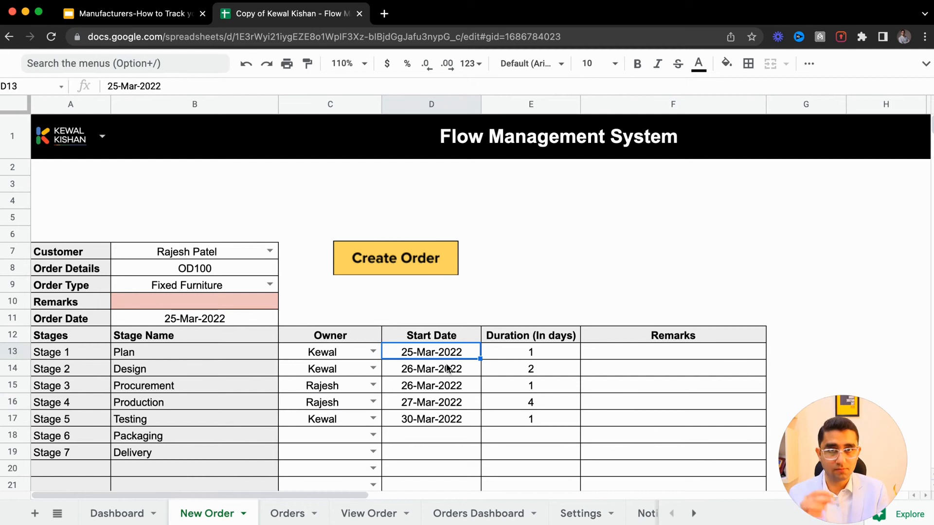
left_click_drag(323, 369, 329, 408)
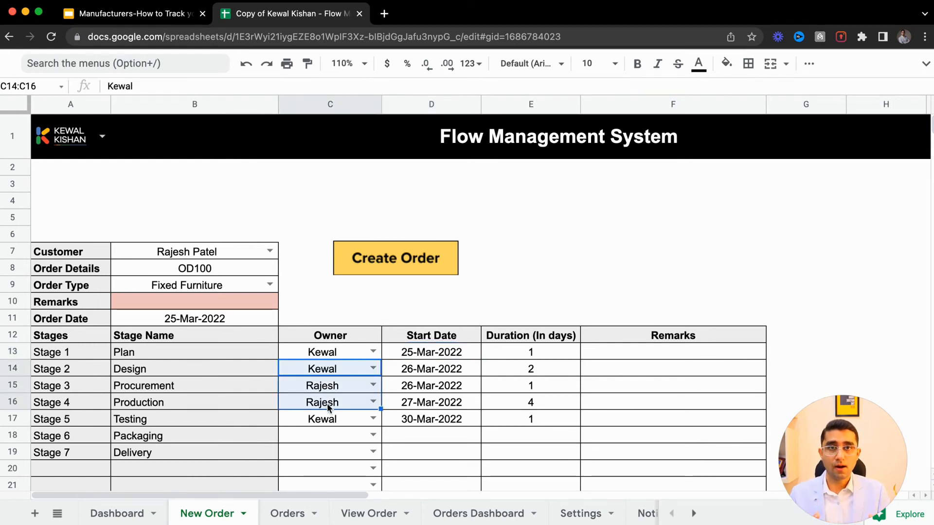
- Return to Notifications and review the completion mail and daily stage reminder templates
scroll(579, 513, "right", 3)
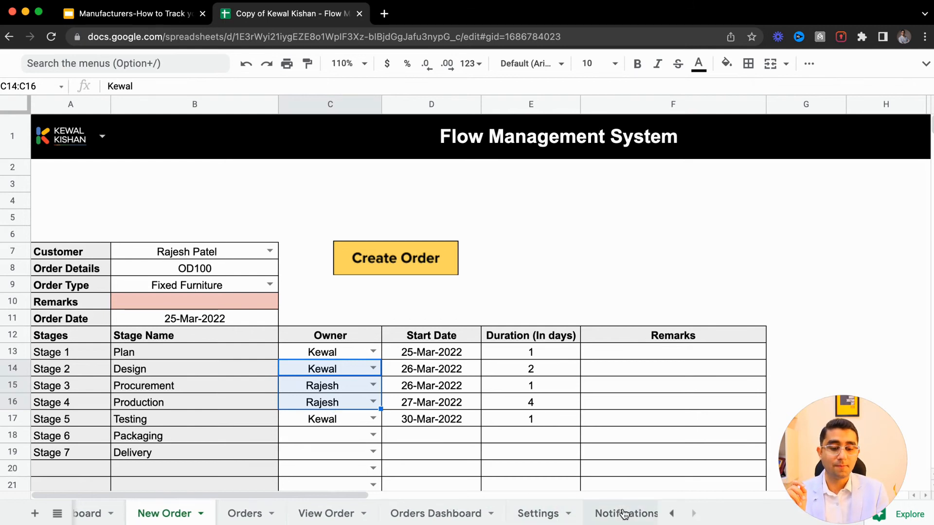
left_click(624, 514)
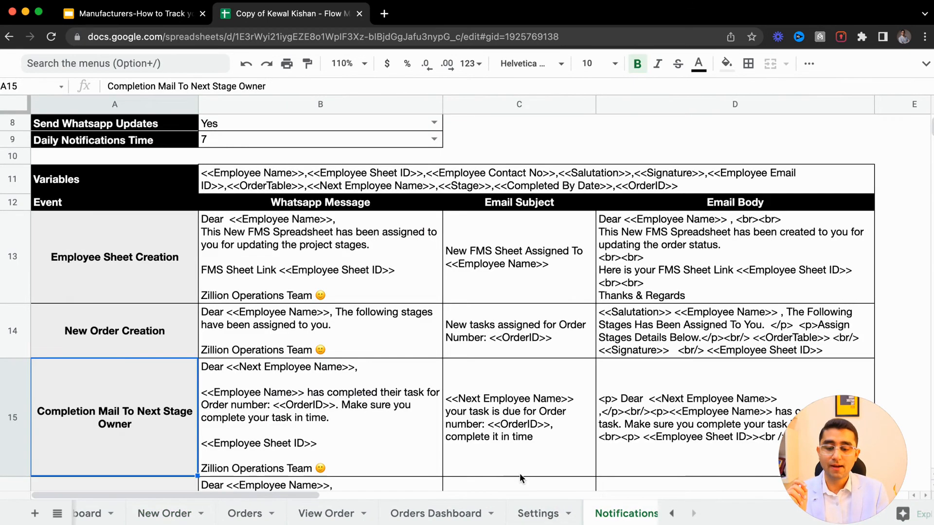
left_click(204, 405)
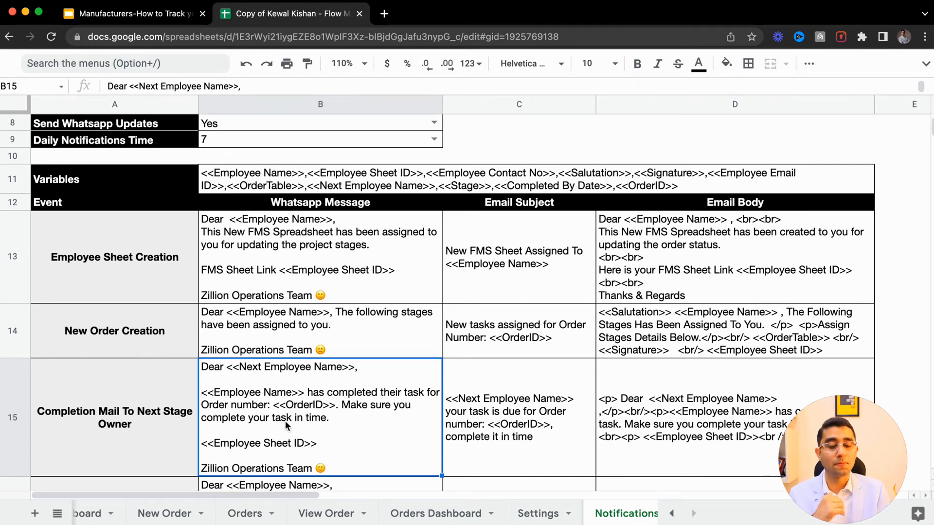
key("Down")
left_click(117, 273)
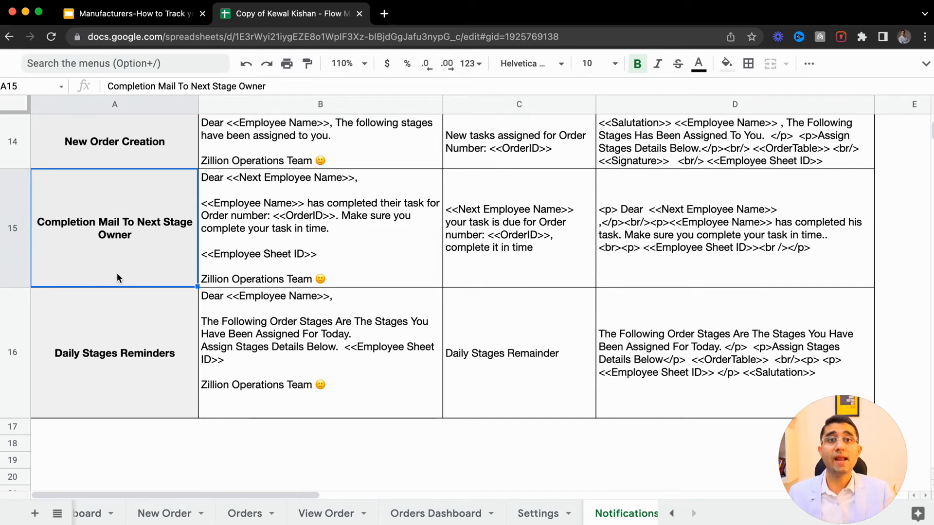
left_click(112, 344)
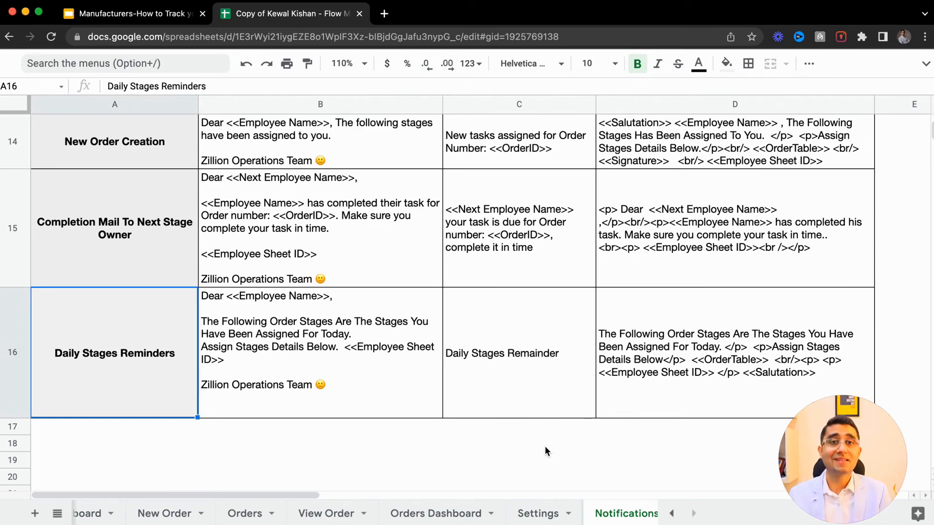
scroll(545, 445, "up", 10)
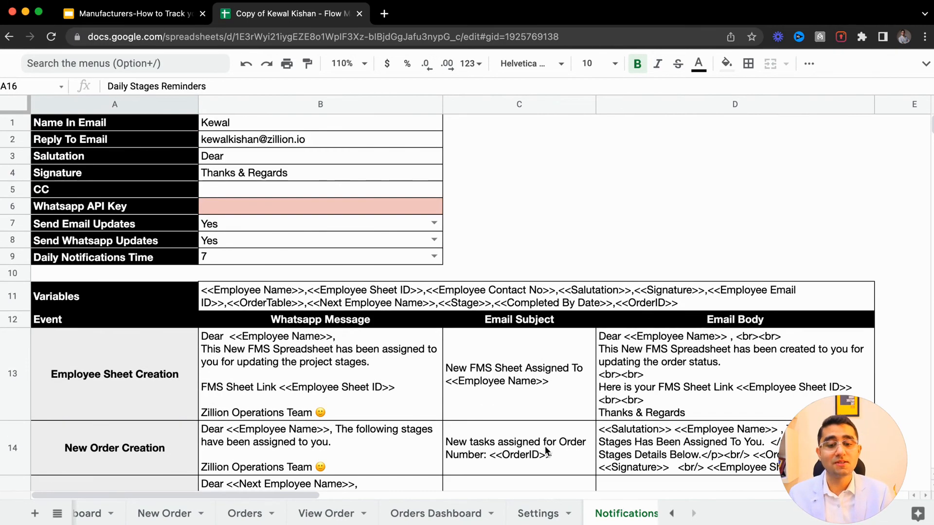
- Open the Settings sheet and review the customers, employees, order types, stages and stage names lists
left_click(538, 514)
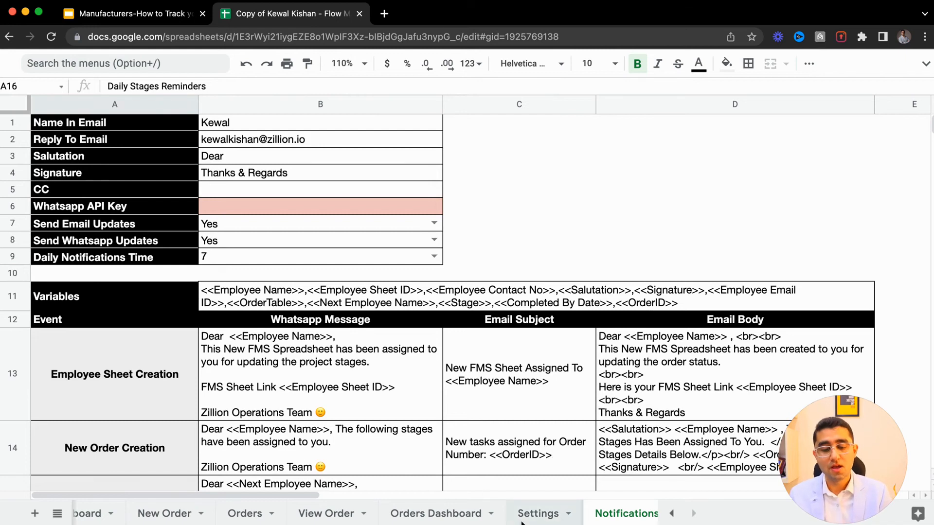
left_click(94, 167)
left_click_drag(94, 167, 156, 281)
left_click(181, 168)
left_click_drag(181, 172, 292, 321)
left_click_drag(718, 168, 719, 288)
scroll(720, 288, "right", 7)
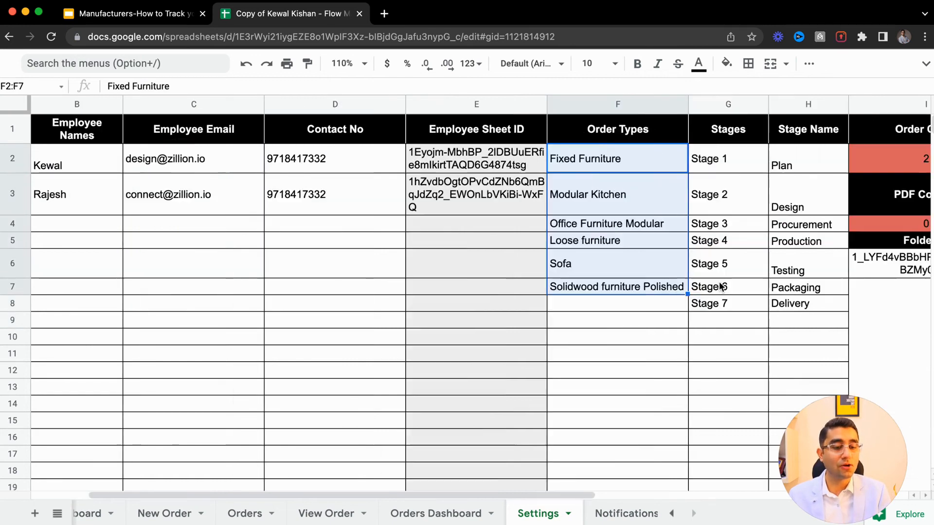
left_click_drag(474, 160, 555, 325)
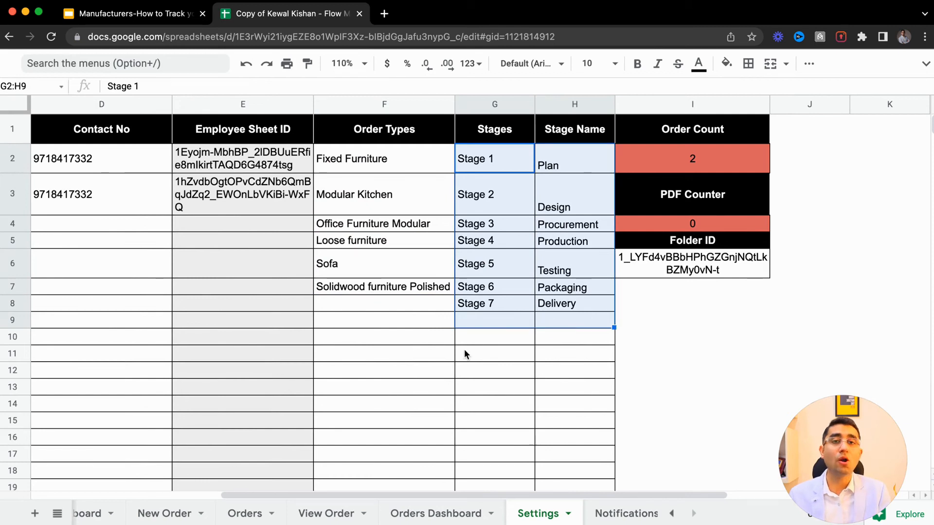
scroll(464, 351, "right", 5)
scroll(464, 351, "left", 10)
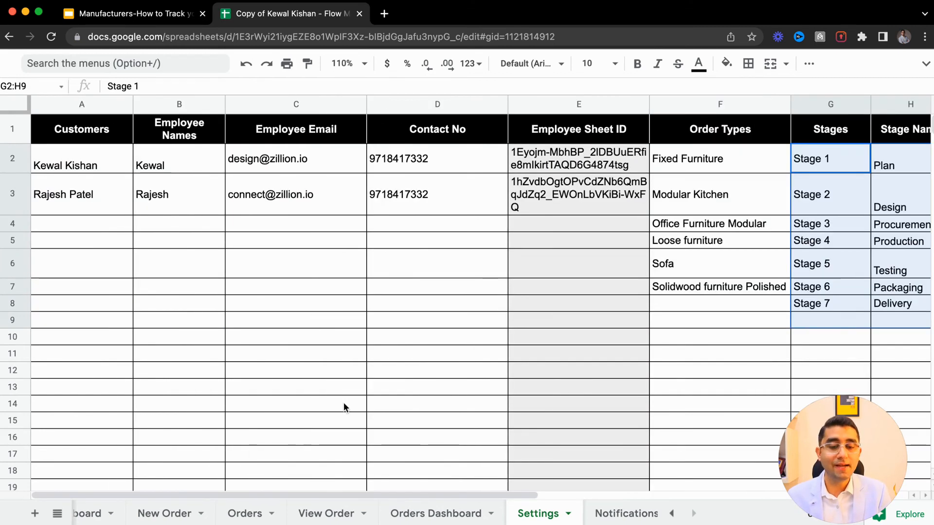
- Flip through the New Order and Orders sheets, then switch to the presentation tab
left_click(151, 513)
left_click(244, 515)
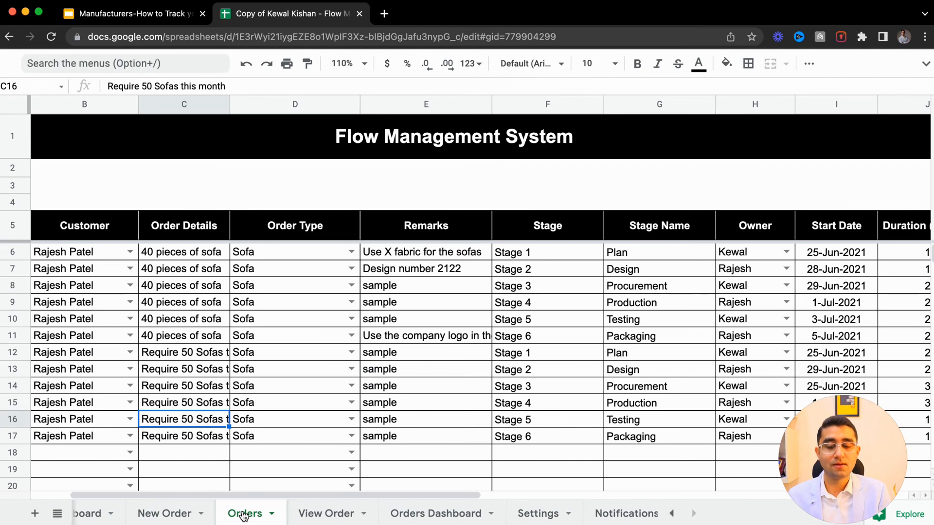
left_click(160, 18)
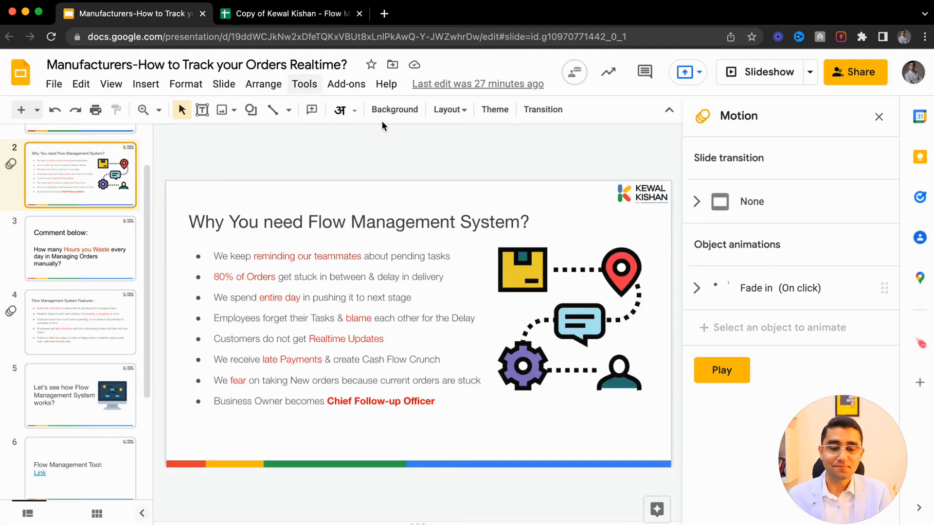
- Select slide 7 on benefits of automating reminders, start the slideshow, then exit presentation mode
scroll(64, 413, "down", 3)
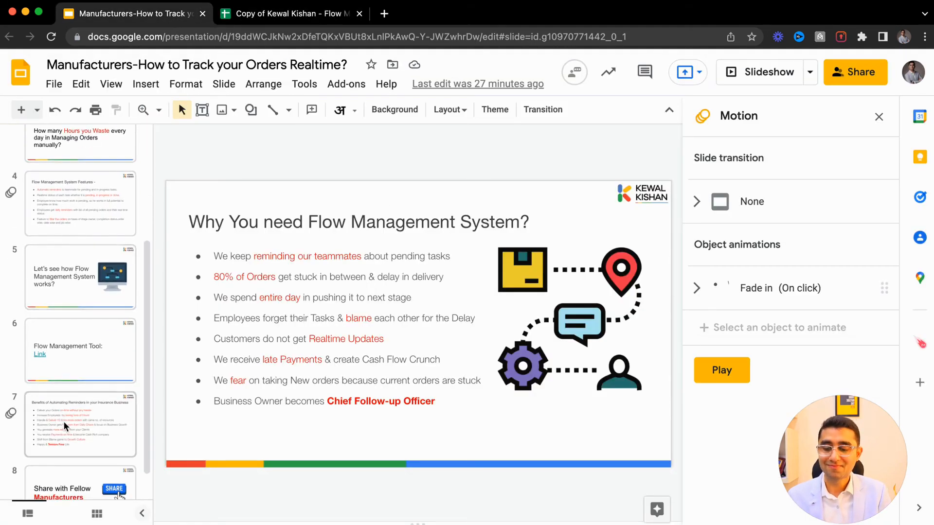
left_click(64, 426)
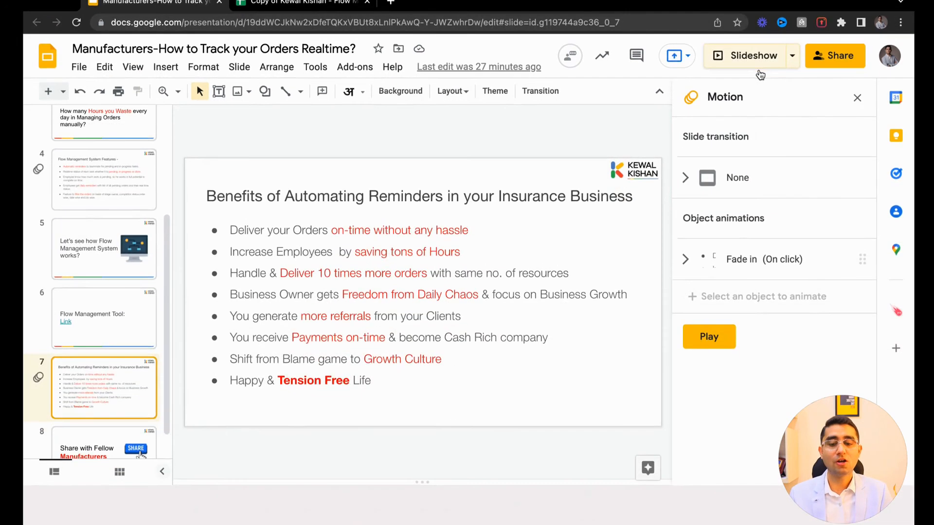
left_click(754, 56)
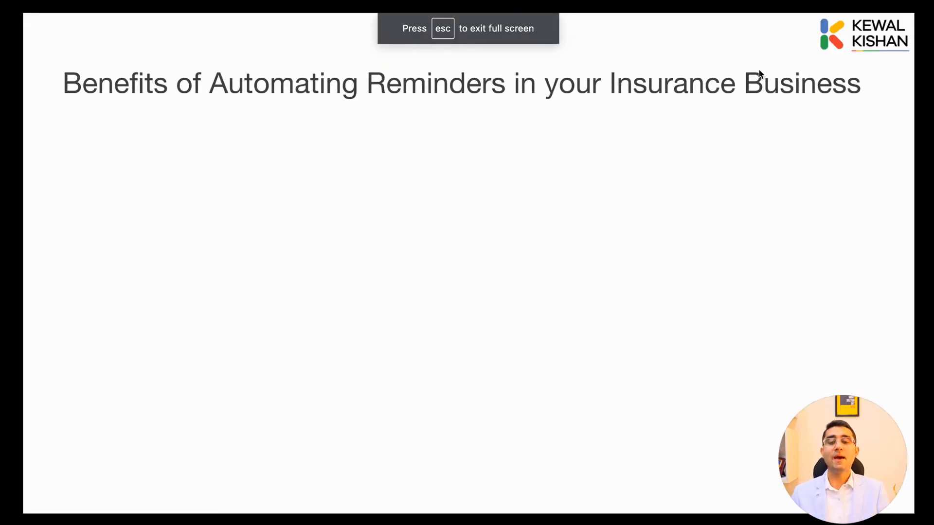
key("Escape")
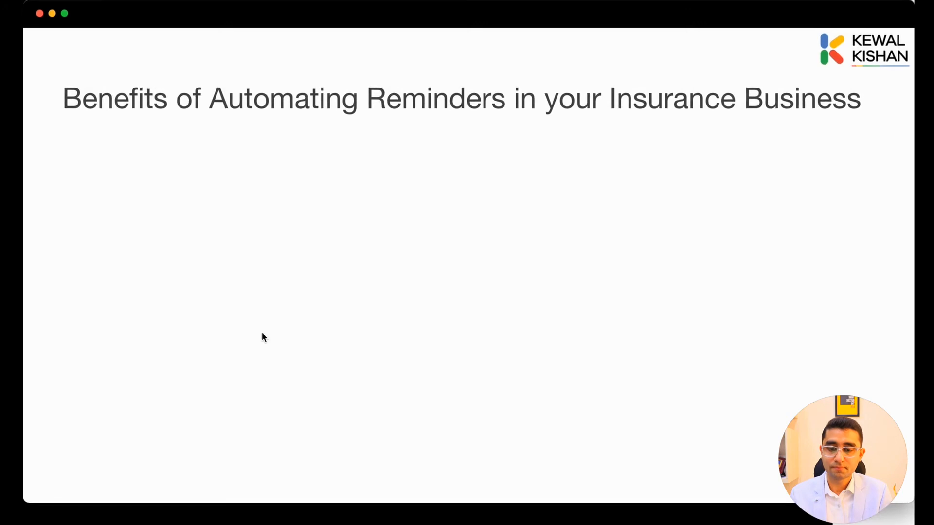
key("super+shift+2")
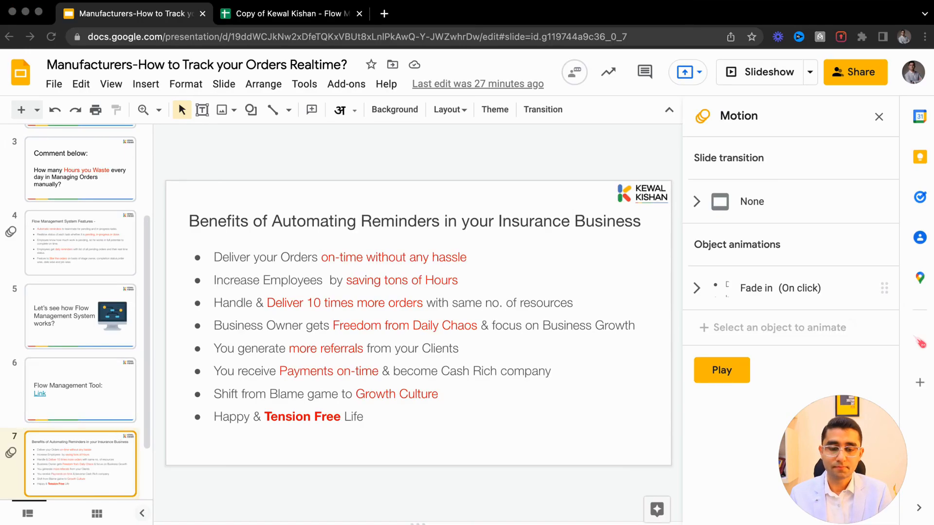